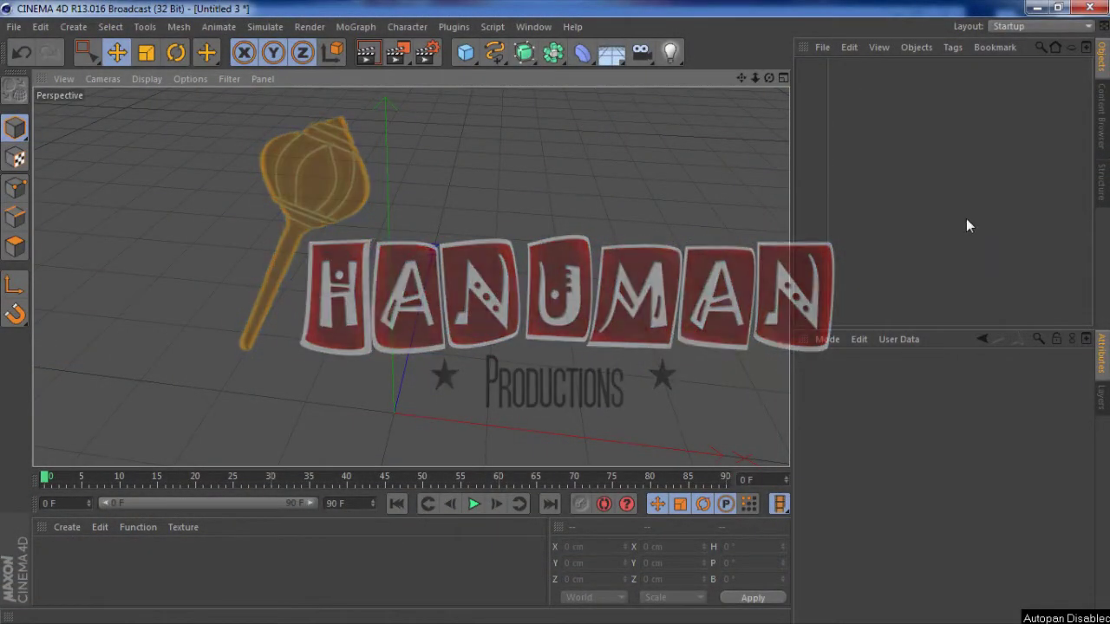
Examine the mace in the Hanuman reference picture in Chrome and return to Cinema 4D.
{"action": "mouse_move", "coordinate": [1095, 309]}
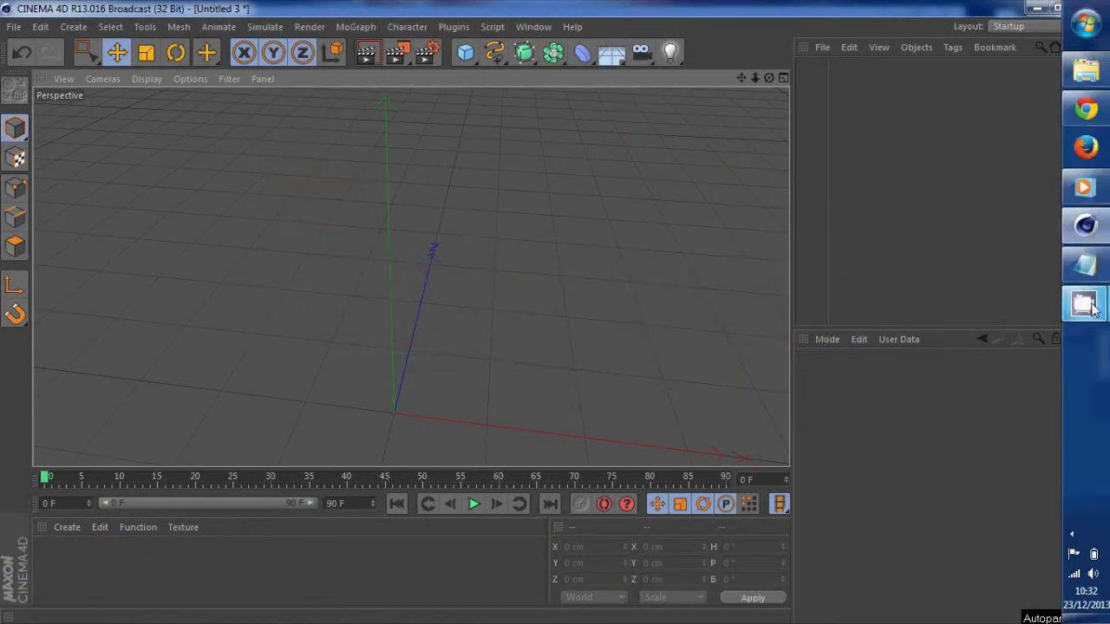
{"action": "left_click", "coordinate": [1086, 109]}
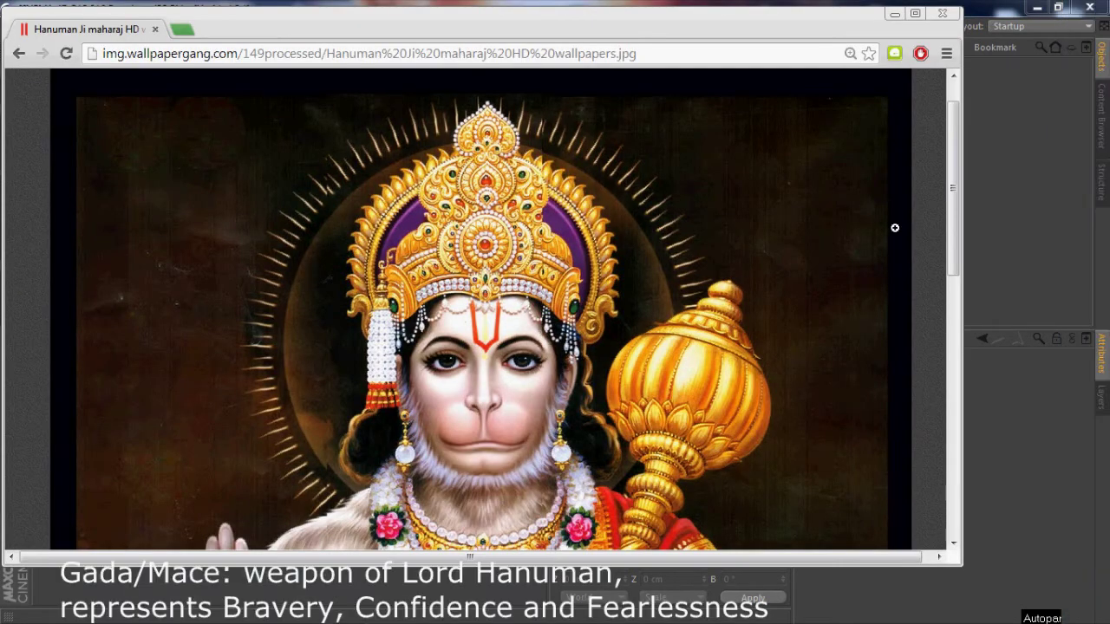
{"action": "mouse_move", "coordinate": [956, 212]}
{"action": "left_mouse_down"}
{"action": "mouse_move", "coordinate": [956, 243]}
{"action": "mouse_move", "coordinate": [957, 224]}
{"action": "left_mouse_up"}
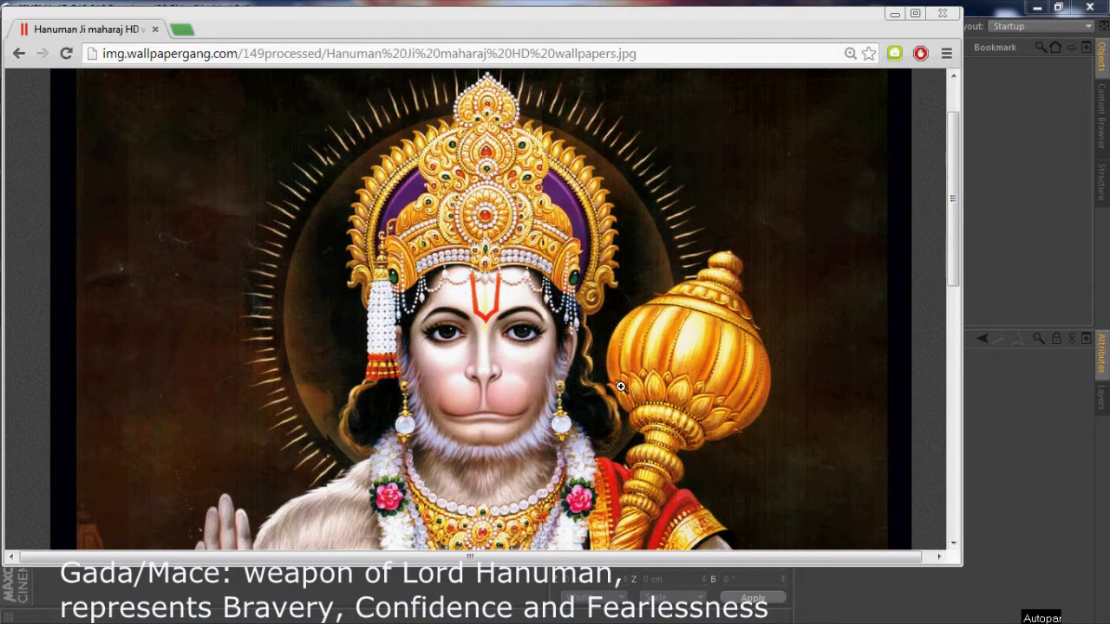
{"action": "left_click", "coordinate": [997, 297]}
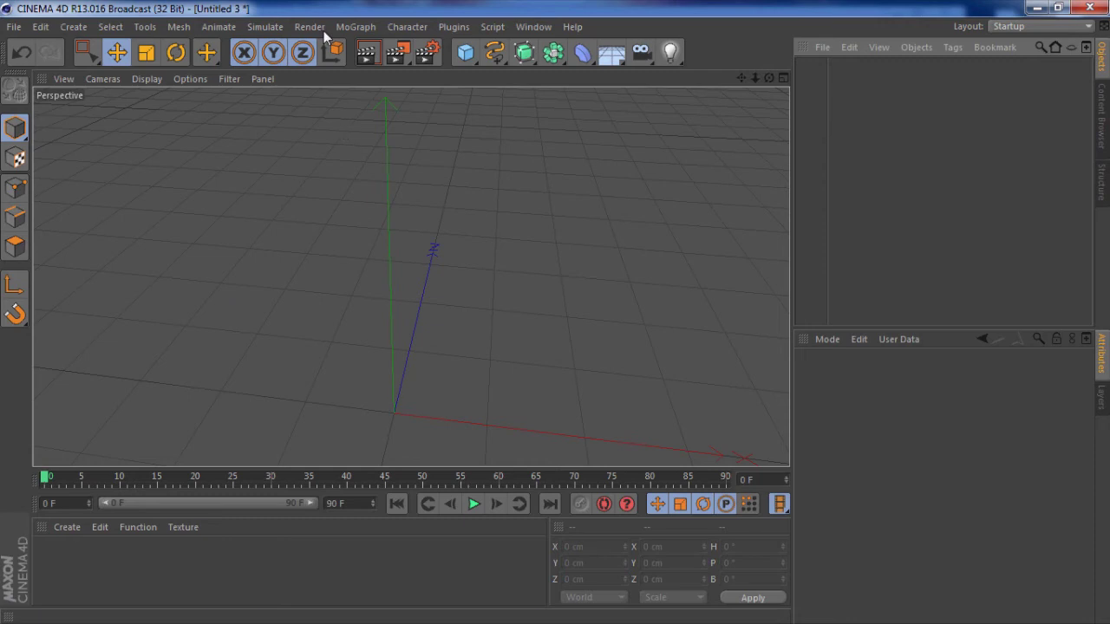
Add a sphere primitive at the origin and raise it along Y to about 188 cm.
{"action": "left_click", "coordinate": [465, 53]}
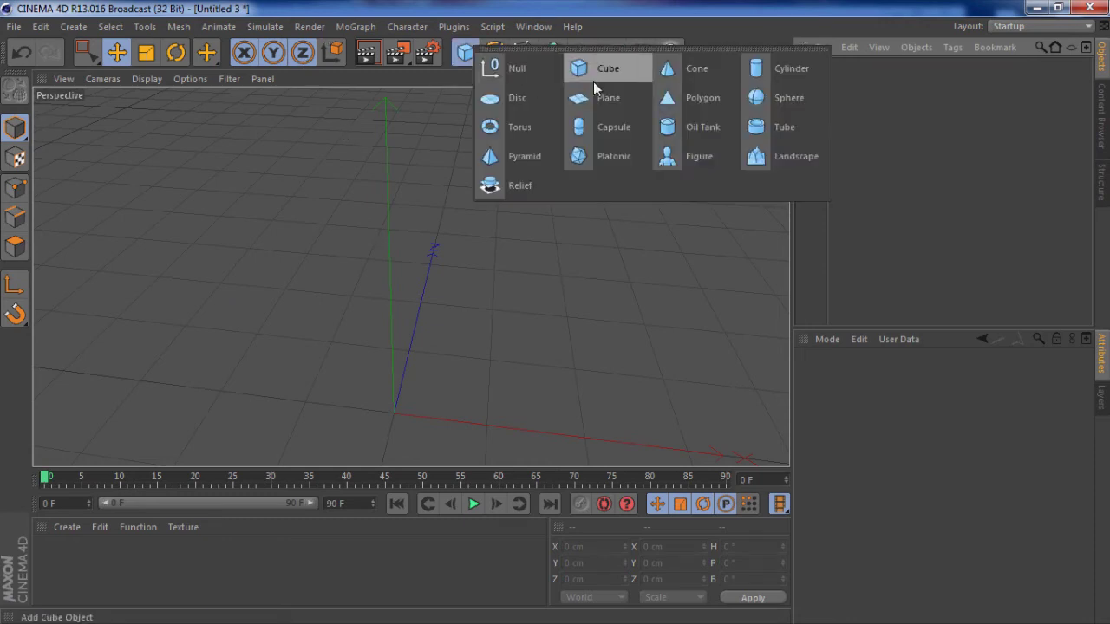
{"action": "left_click", "coordinate": [761, 98]}
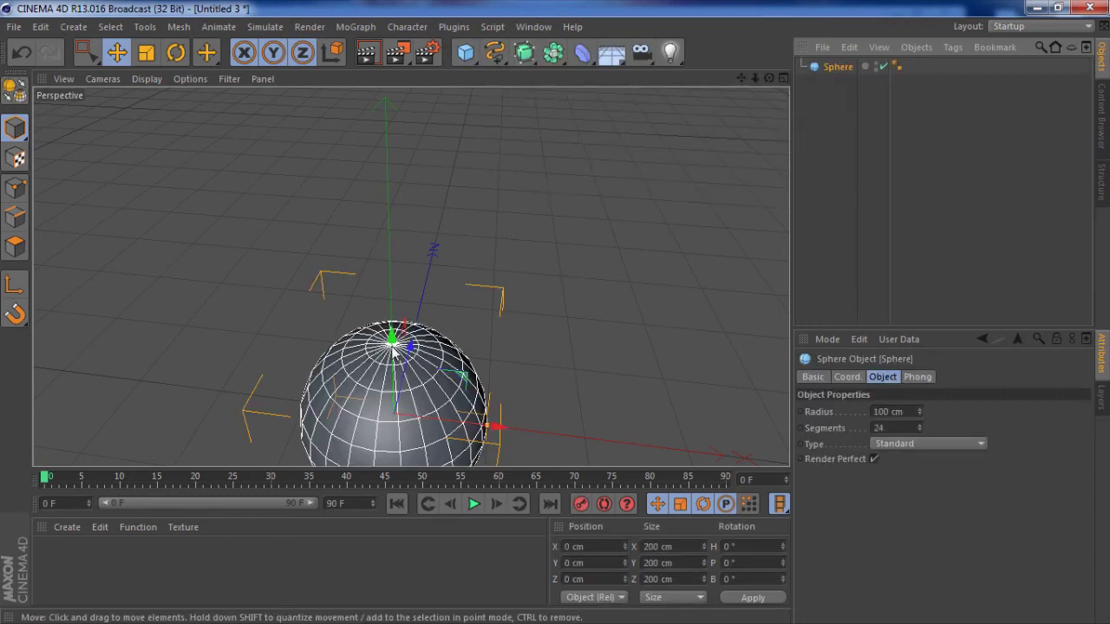
{"action": "left_click_drag", "start_coordinate": [391, 334], "coordinate": [388, 173]}
{"action": "left_click_drag", "start_coordinate": [471, 272], "coordinate": [187, 170], "text": "alt"}
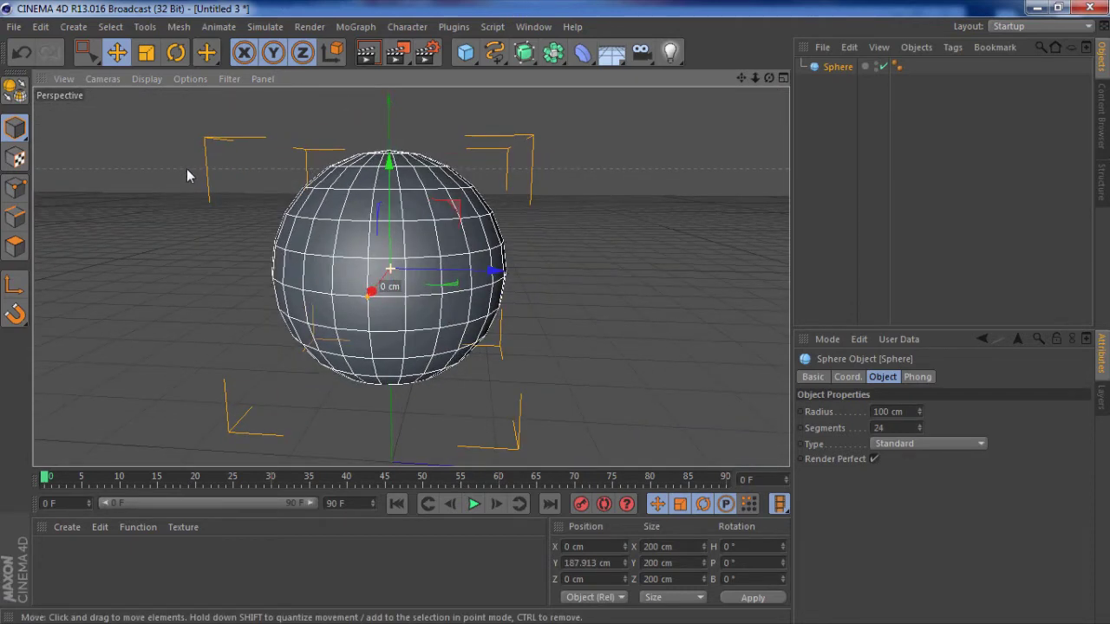
Scale the sphere up uniformly to a radius of about 126 cm.
{"action": "key", "text": "t"}
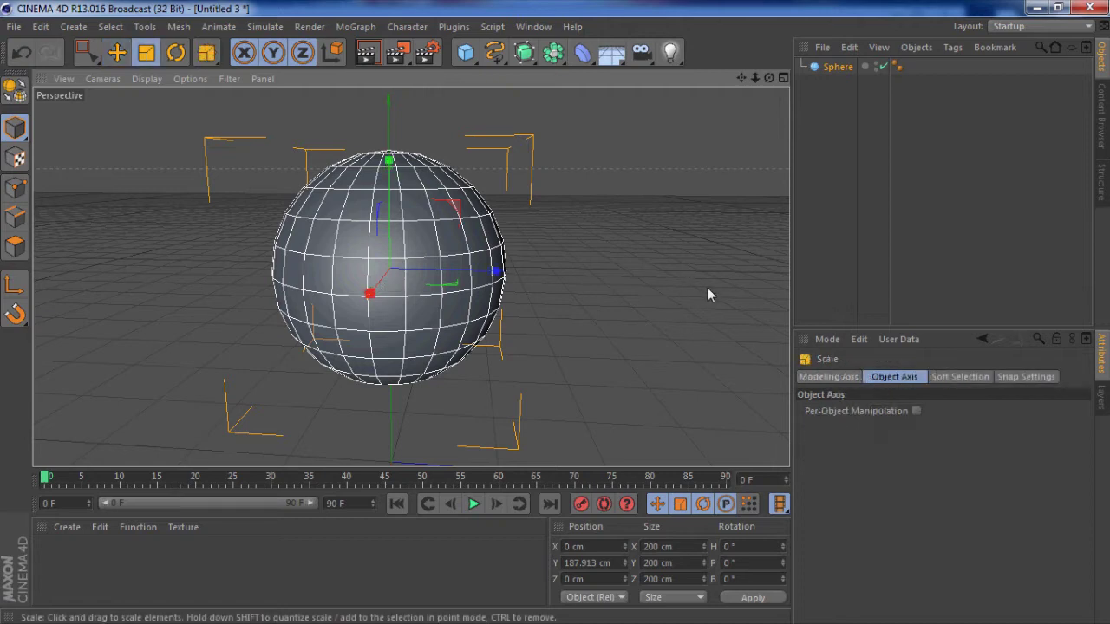
{"action": "left_click_drag", "start_coordinate": [738, 286], "coordinate": [558, 314]}
{"action": "left_click", "coordinate": [699, 288]}
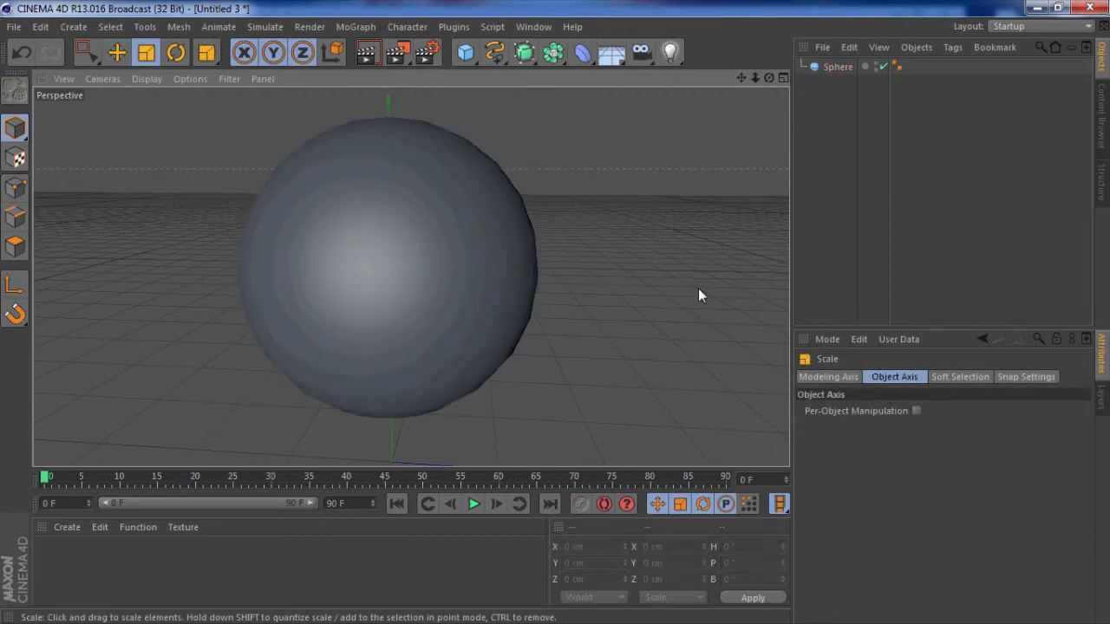
{"action": "left_click", "coordinate": [391, 264]}
Set the sphere's segments to 30.
{"action": "left_click", "coordinate": [832, 70]}
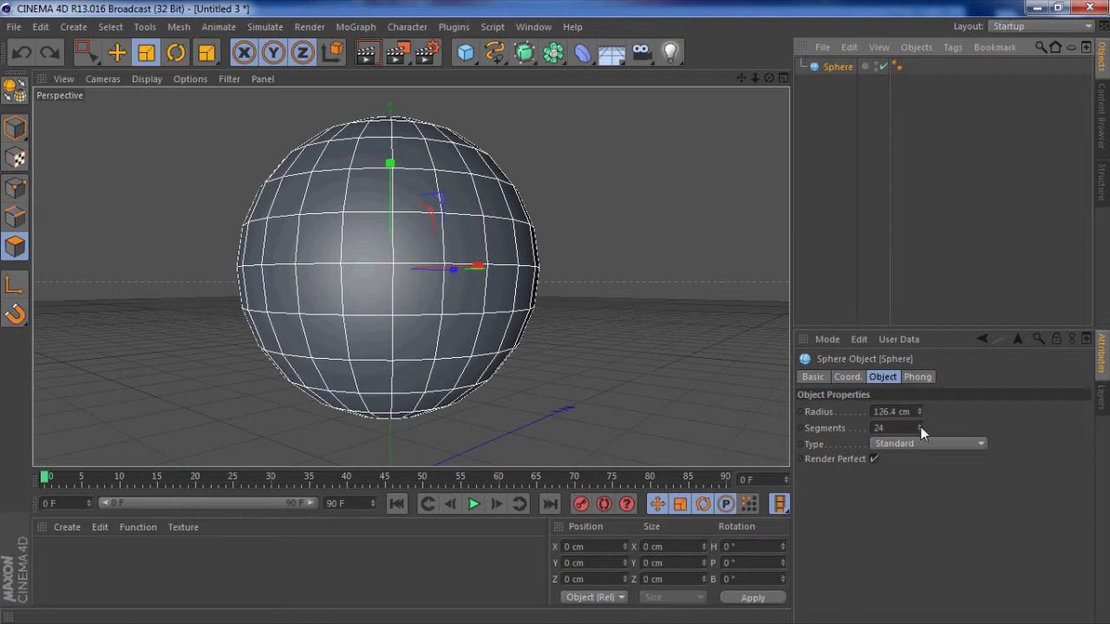
{"action": "left_click_drag", "start_coordinate": [921, 427], "coordinate": [921, 427]}
{"action": "left_click", "coordinate": [920, 428]}
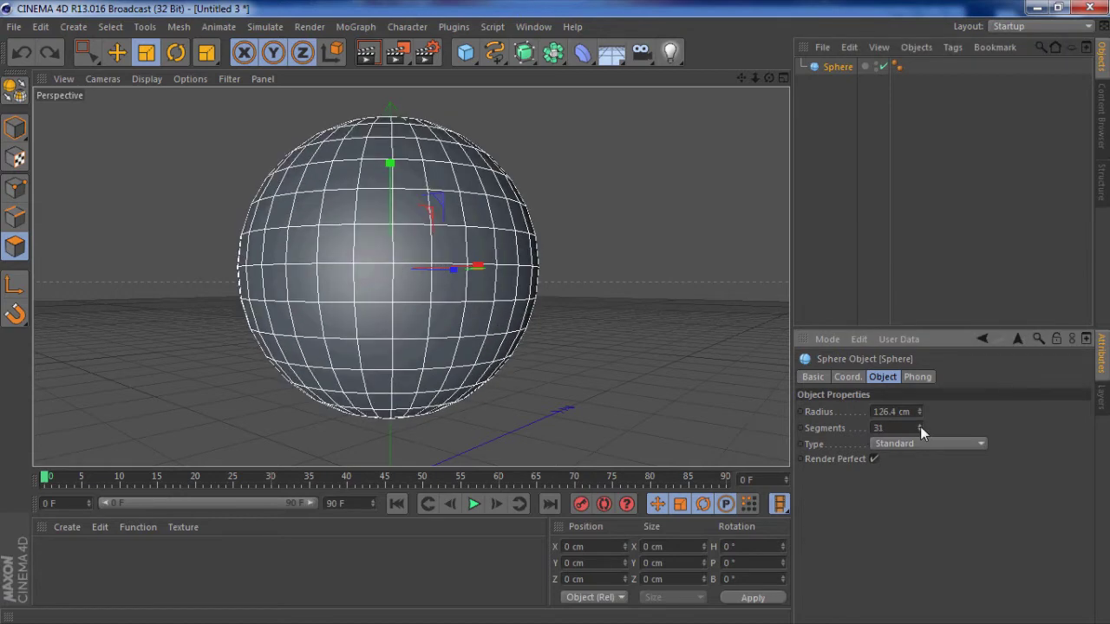
{"action": "left_click", "coordinate": [920, 429]}
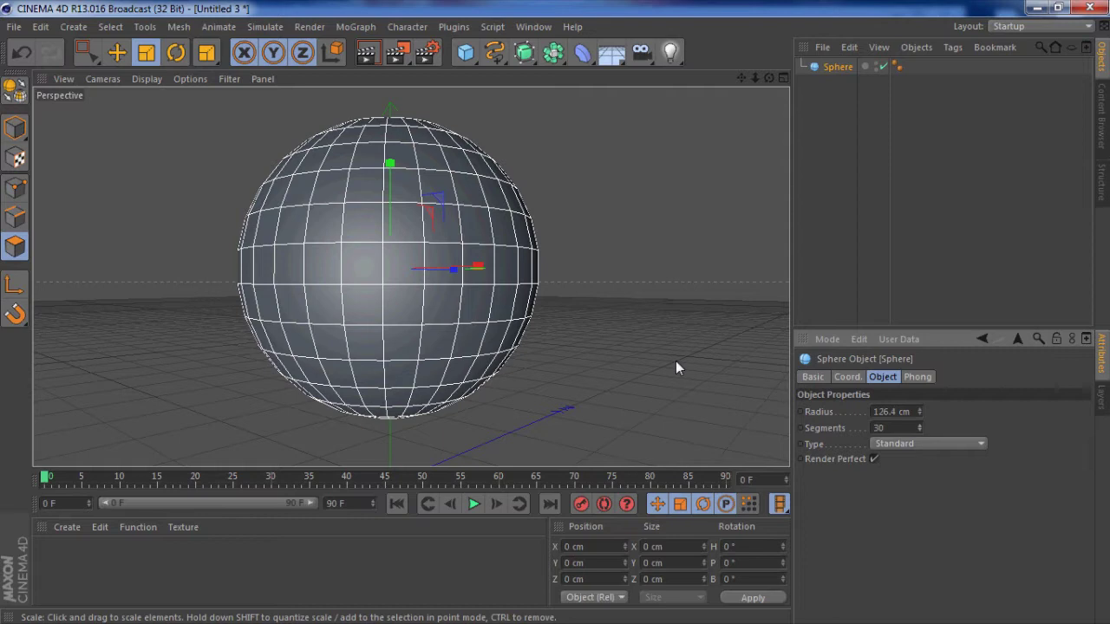
Convert the sphere into an editable polygon object.
{"action": "left_click_drag", "start_coordinate": [619, 364], "coordinate": [464, 371], "text": "alt"}
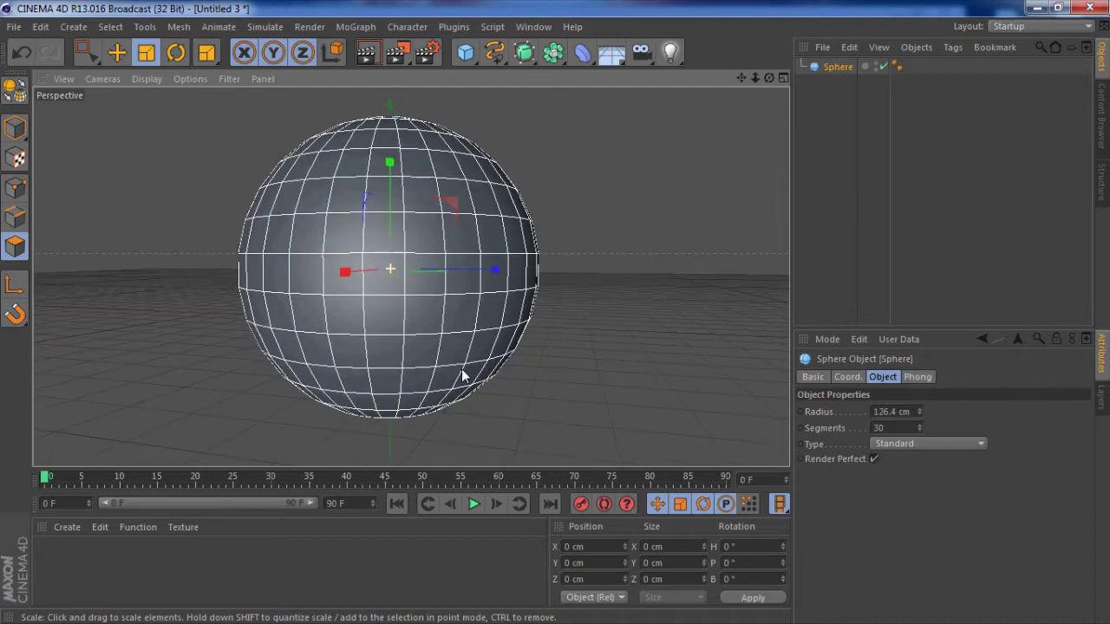
{"action": "right_click", "coordinate": [833, 68]}
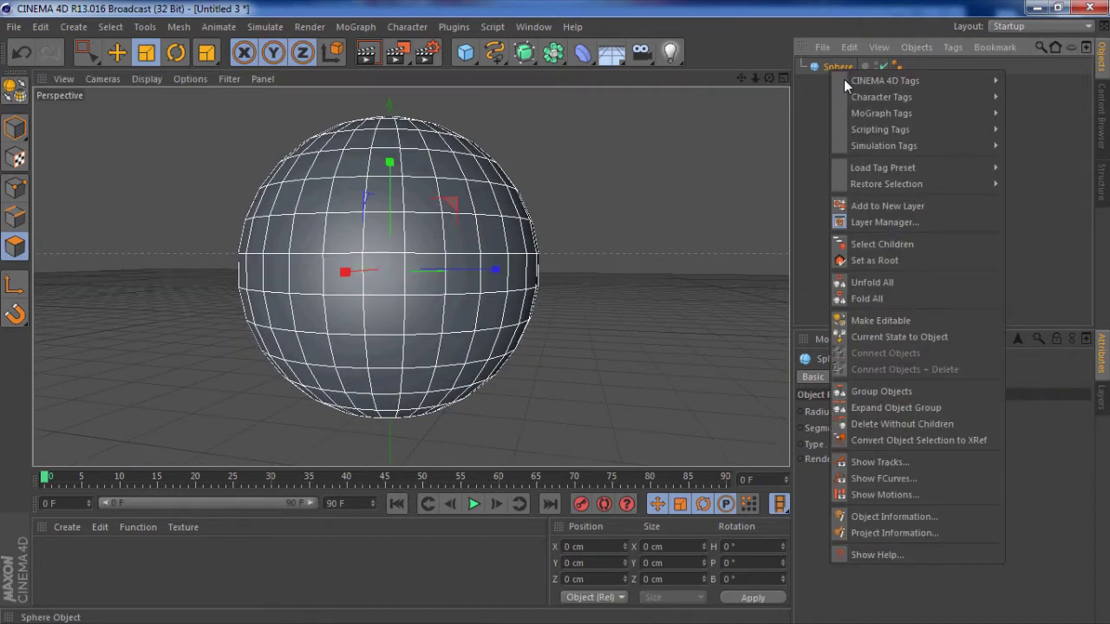
{"action": "left_click", "coordinate": [907, 320]}
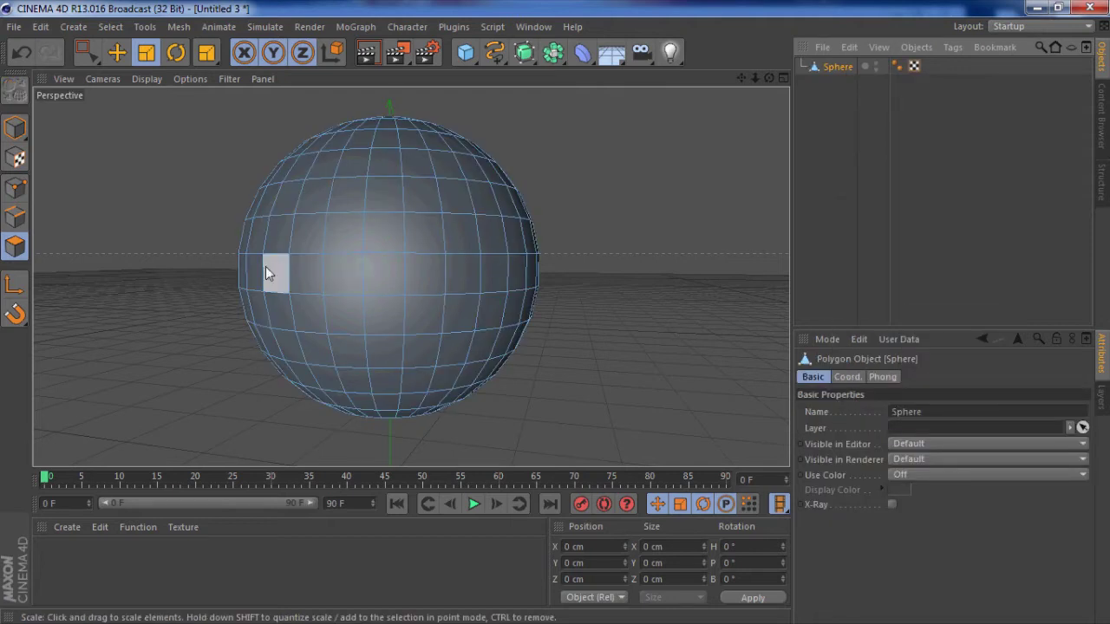
Turn off Only Select Visible Elements and rectangle-select the edges of the sphere's middle ring all the way around.
{"action": "left_click", "coordinate": [15, 217]}
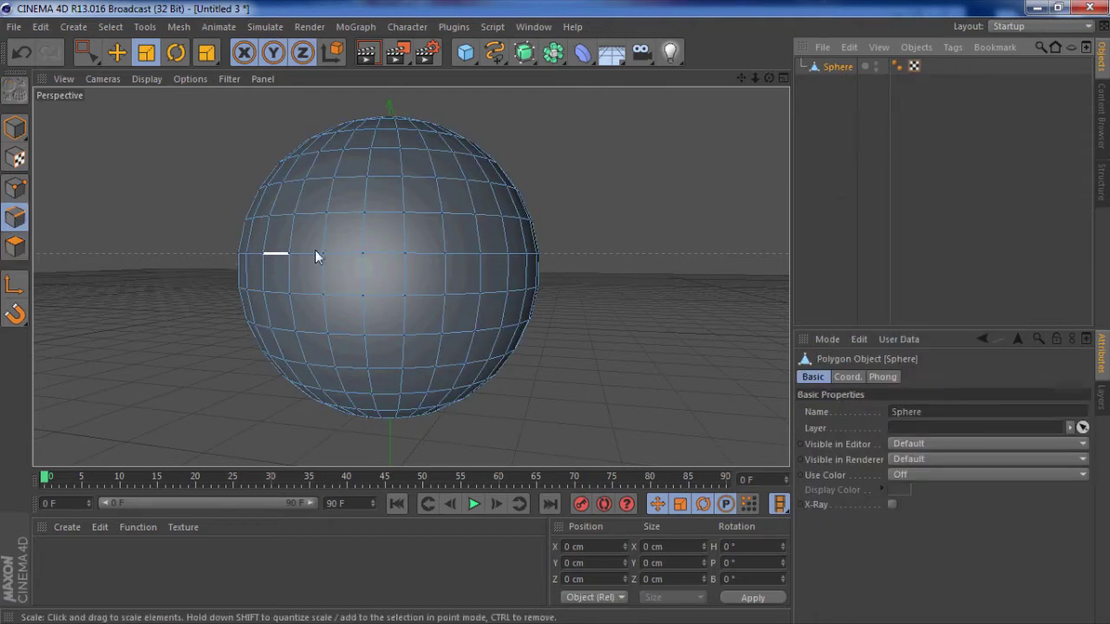
{"action": "left_click", "coordinate": [345, 255]}
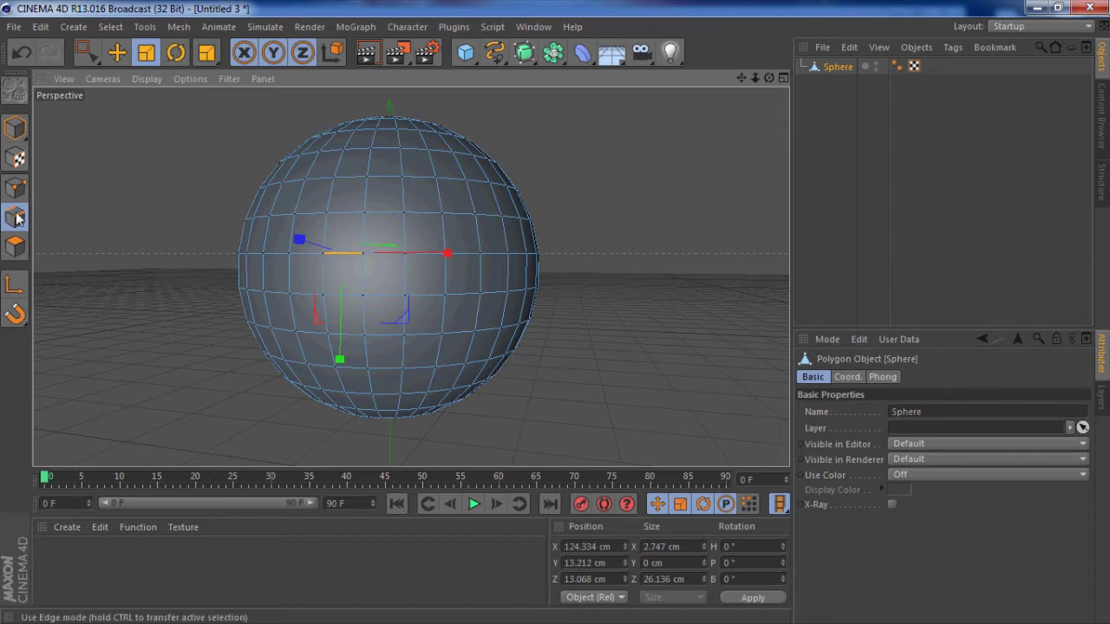
{"action": "left_click_drag", "start_coordinate": [86, 52], "coordinate": [120, 94]}
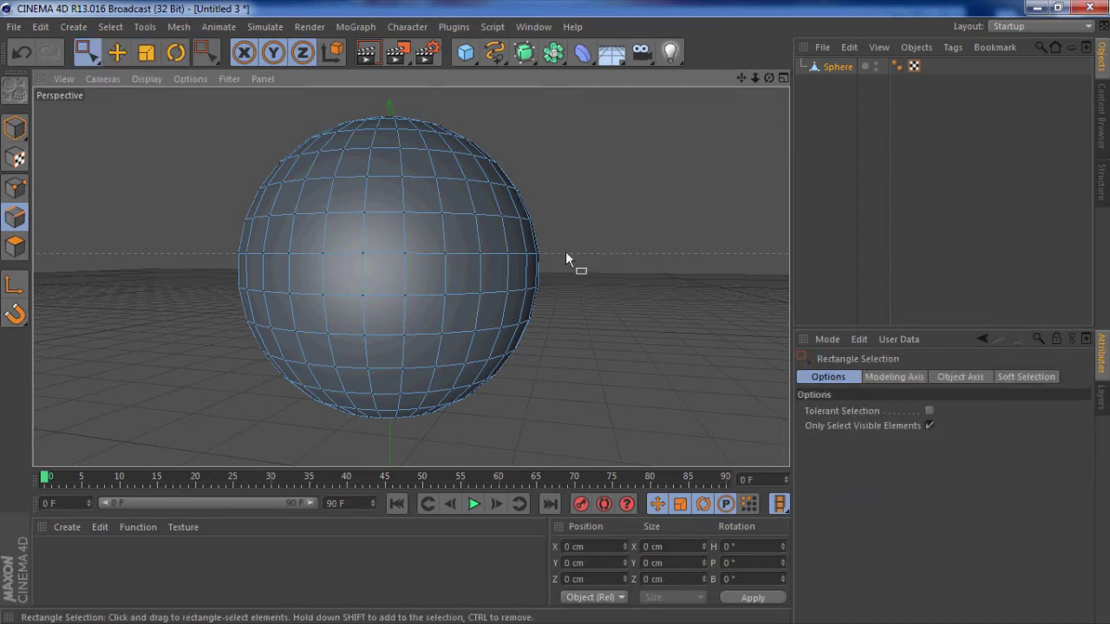
{"action": "left_click_drag", "start_coordinate": [569, 242], "coordinate": [176, 306]}
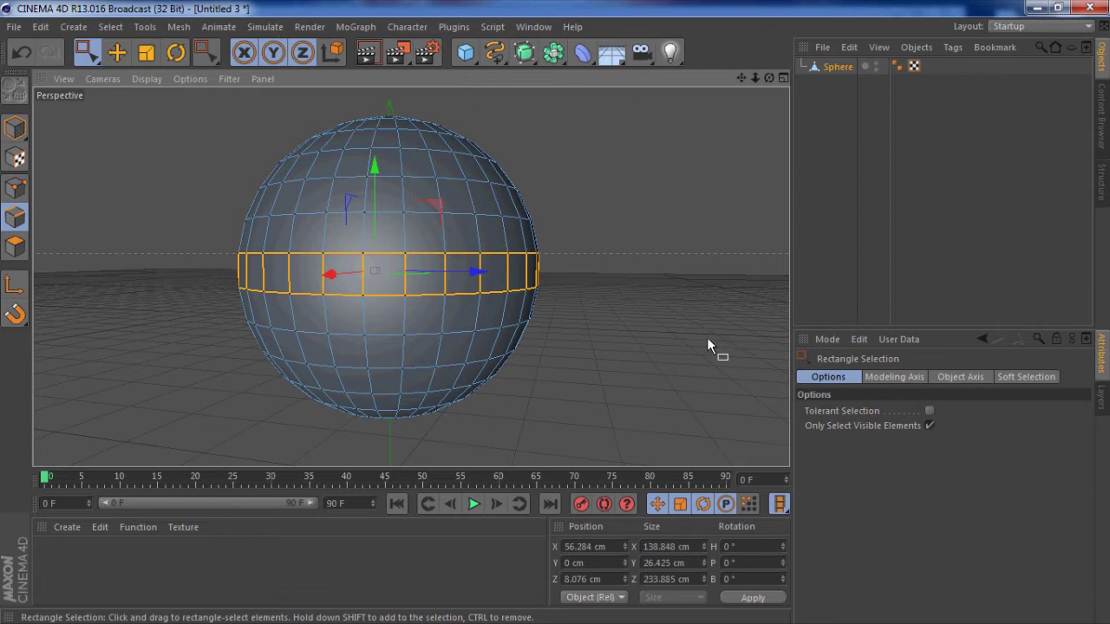
{"action": "left_click_drag", "start_coordinate": [708, 339], "coordinate": [668, 337], "text": "alt"}
{"action": "left_click", "coordinate": [929, 426]}
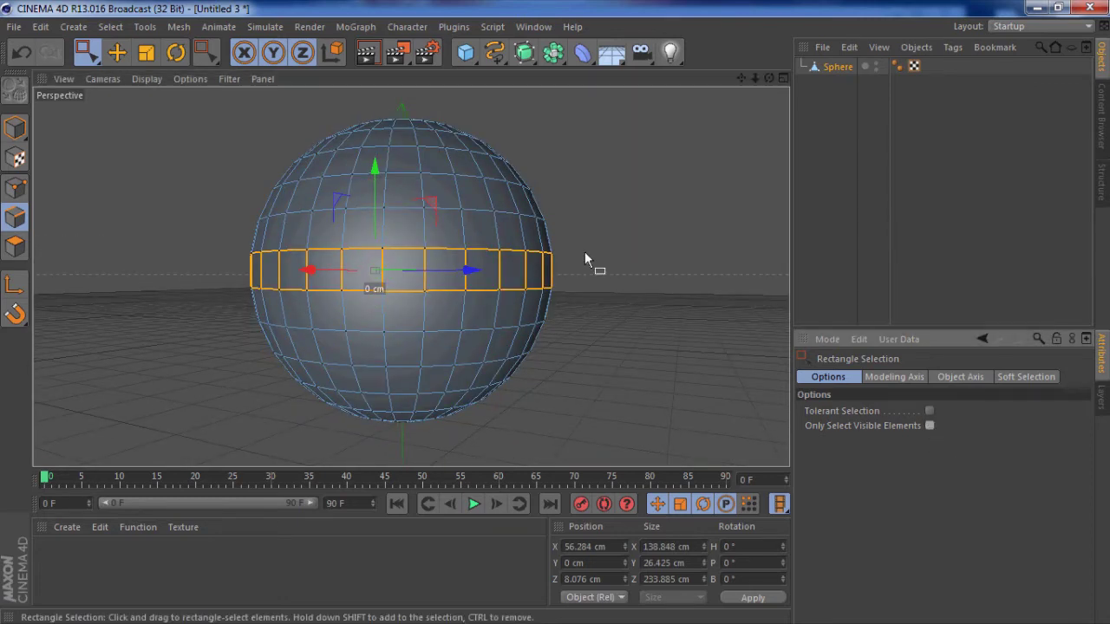
{"action": "left_click_drag", "start_coordinate": [599, 244], "coordinate": [195, 300]}
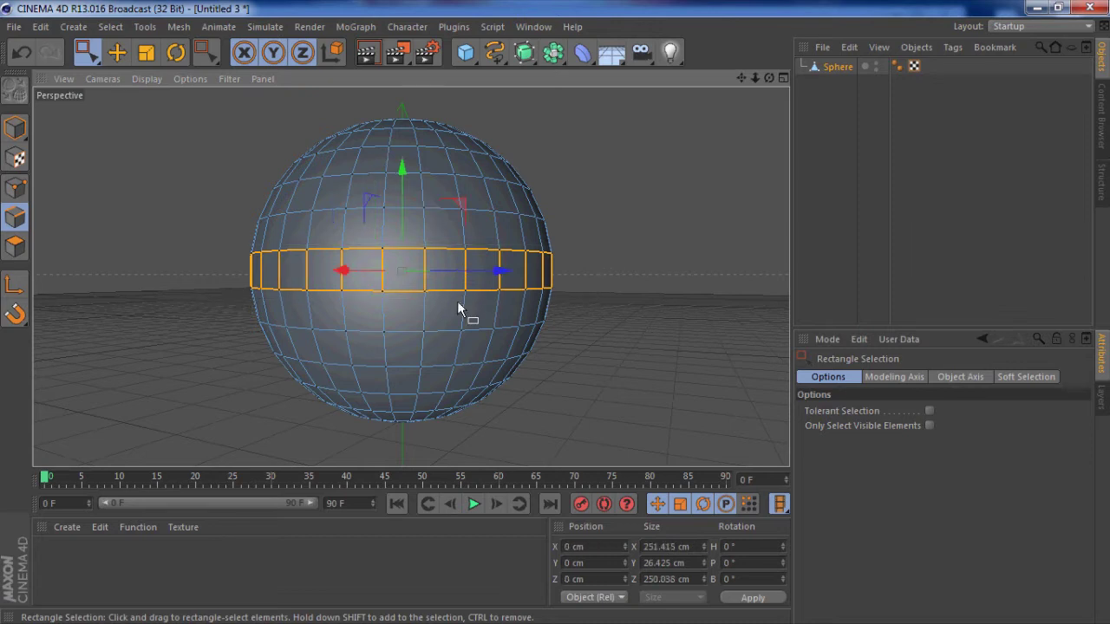
{"action": "left_click_drag", "start_coordinate": [611, 292], "coordinate": [224, 112], "text": "alt"}
Scale the selected middle edge ring along Y to a height of about 41 cm.
{"action": "key", "text": "t"}
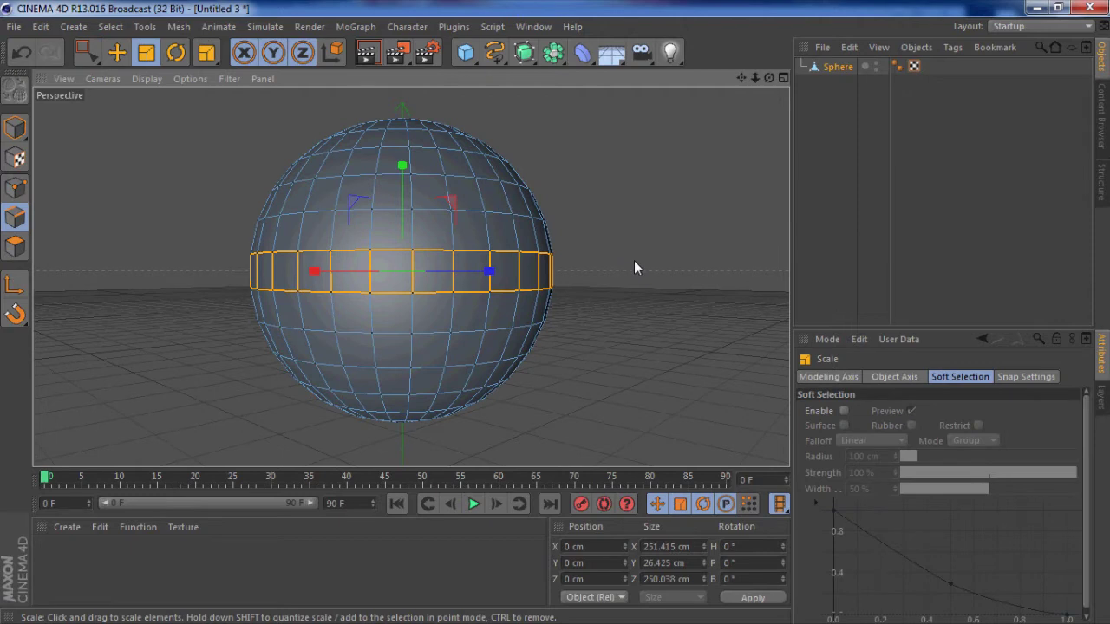
{"action": "left_click_drag", "start_coordinate": [634, 265], "coordinate": [660, 260]}
{"action": "key", "text": "ctrl+z"}
{"action": "left_click_drag", "start_coordinate": [404, 168], "coordinate": [403, 149]}
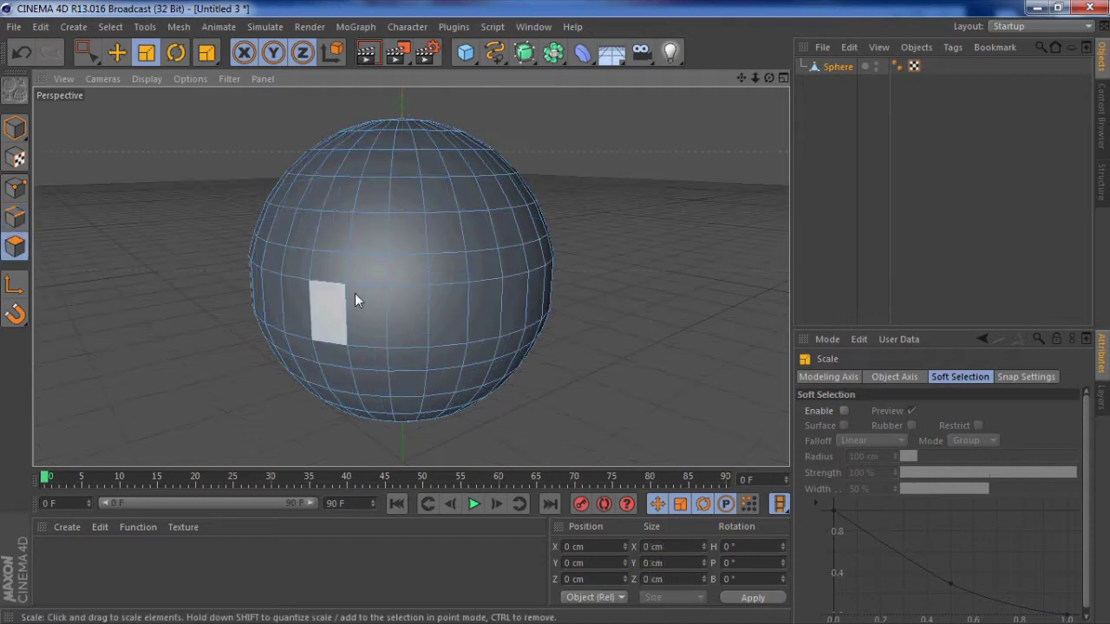
Select only the polygons of the widened middle band around the whole sphere, leaving out the rows below it.
{"action": "left_click", "coordinate": [408, 316]}
{"action": "left_click", "coordinate": [662, 279]}
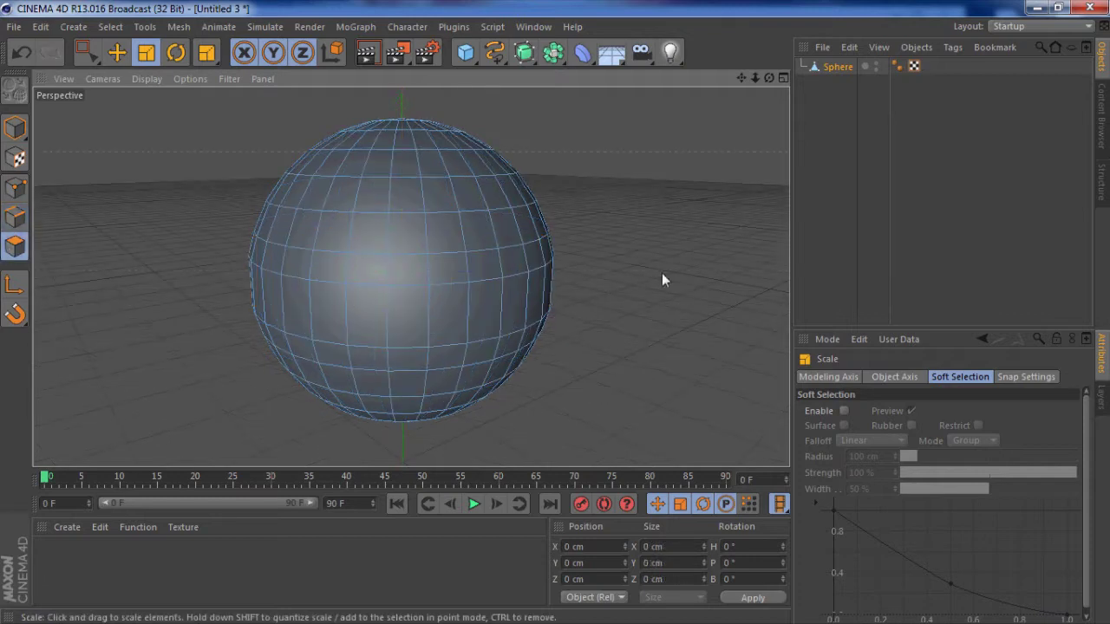
{"action": "left_click_drag", "start_coordinate": [662, 273], "coordinate": [666, 244], "text": "alt"}
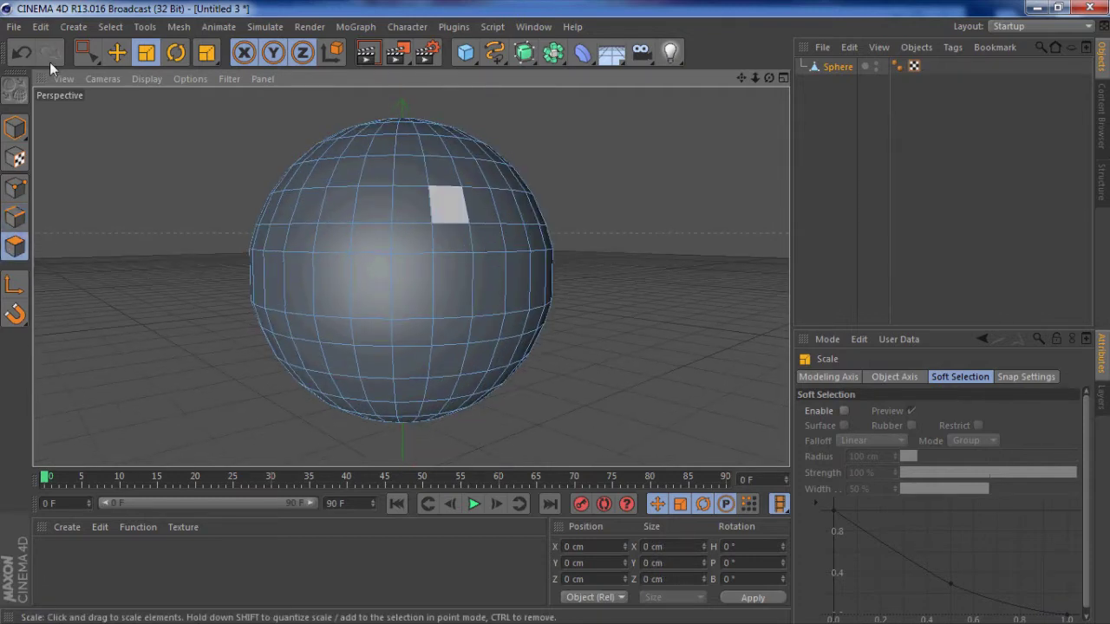
{"action": "left_click", "coordinate": [86, 54]}
{"action": "left_click_drag", "start_coordinate": [584, 245], "coordinate": [218, 323]}
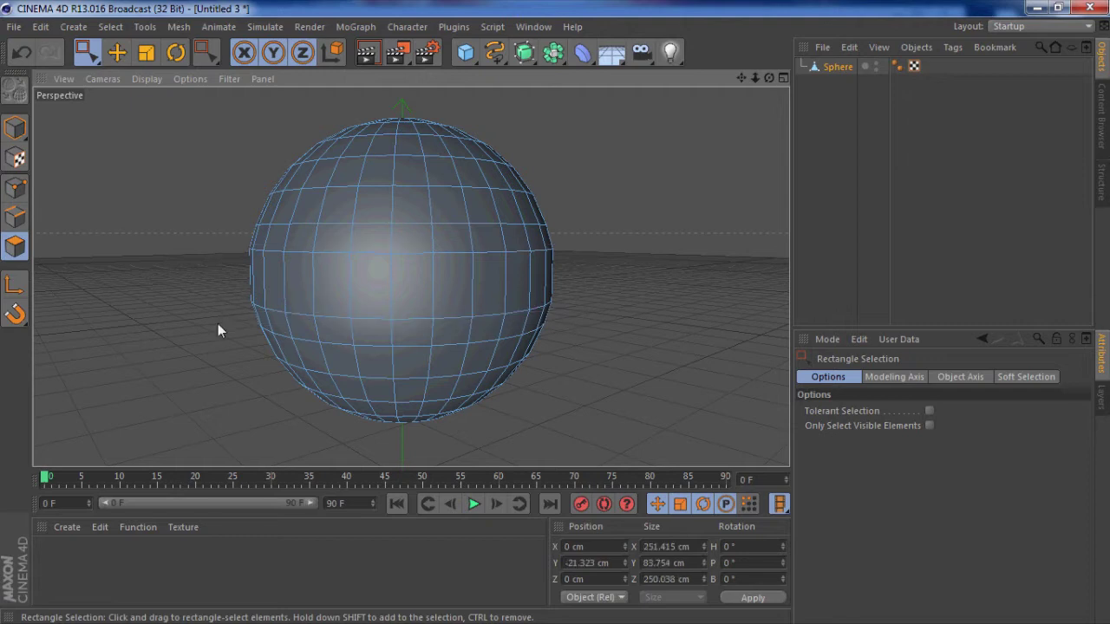
{"action": "left_click_drag", "start_coordinate": [503, 303], "coordinate": [588, 295], "text": "alt"}
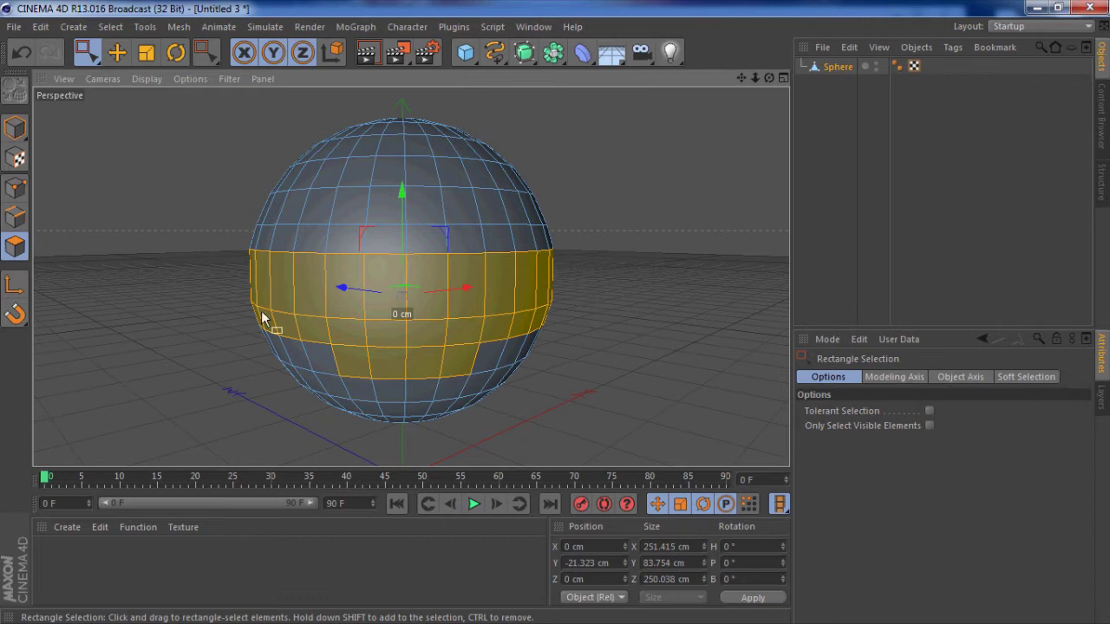
{"action": "left_click_drag", "start_coordinate": [261, 320], "coordinate": [300, 332], "text": "shift"}
{"action": "left_click_drag", "start_coordinate": [97, 55], "coordinate": [130, 67]}
{"action": "mouse_move", "coordinate": [390, 353]}
{"action": "left_mouse_down", "text": "ctrl"}
{"action": "mouse_move", "coordinate": [524, 340]}
{"action": "mouse_move", "coordinate": [441, 334]}
{"action": "mouse_move", "coordinate": [352, 365]}
{"action": "mouse_move", "coordinate": [521, 369]}
{"action": "mouse_move", "coordinate": [676, 298]}
{"action": "left_mouse_up", "text": "ctrl"}
Extrude the selected middle band outward by about 3.7 cm.
{"action": "key", "text": "d"}
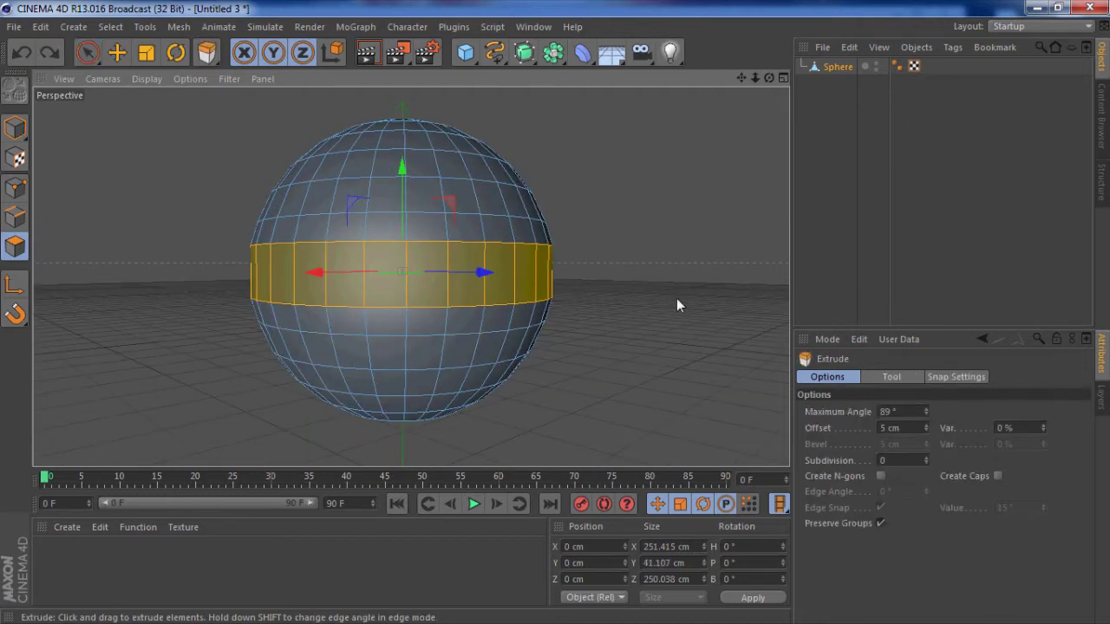
{"action": "left_click_drag", "start_coordinate": [556, 318], "coordinate": [564, 318]}
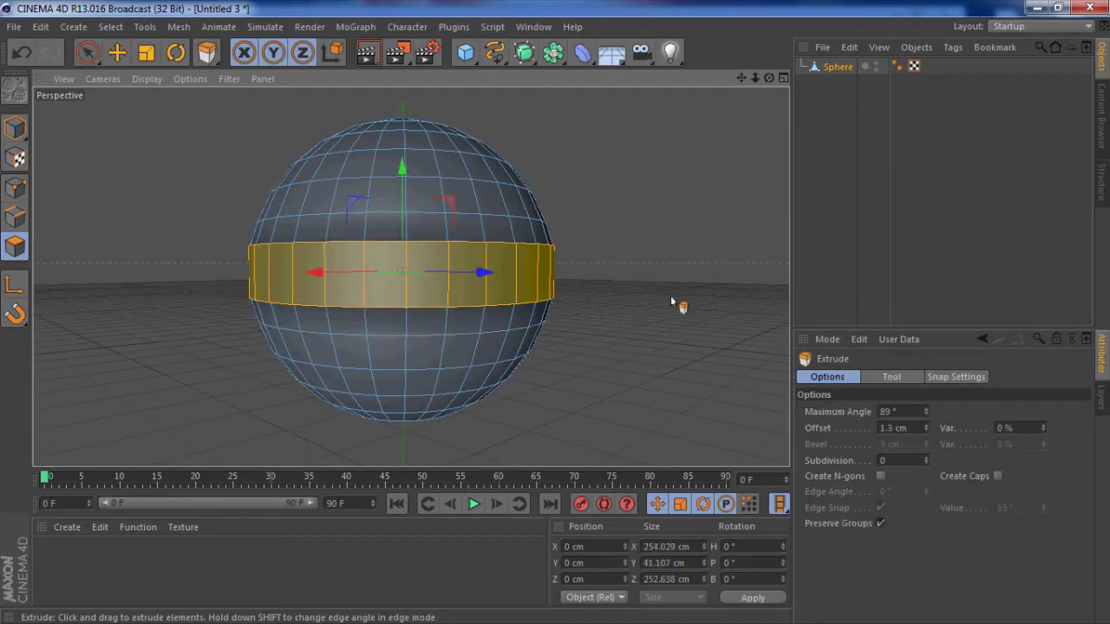
{"action": "left_click_drag", "start_coordinate": [670, 296], "coordinate": [668, 350], "text": "alt"}
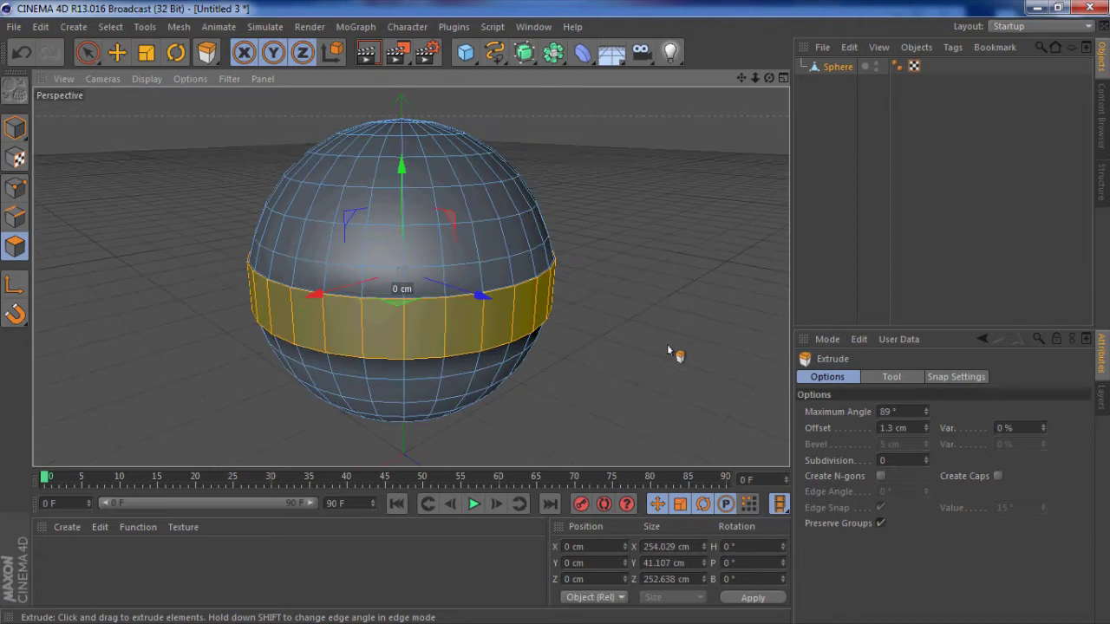
{"action": "key", "text": "ctrl+z"}
{"action": "left_click_drag", "start_coordinate": [556, 318], "coordinate": [556, 312]}
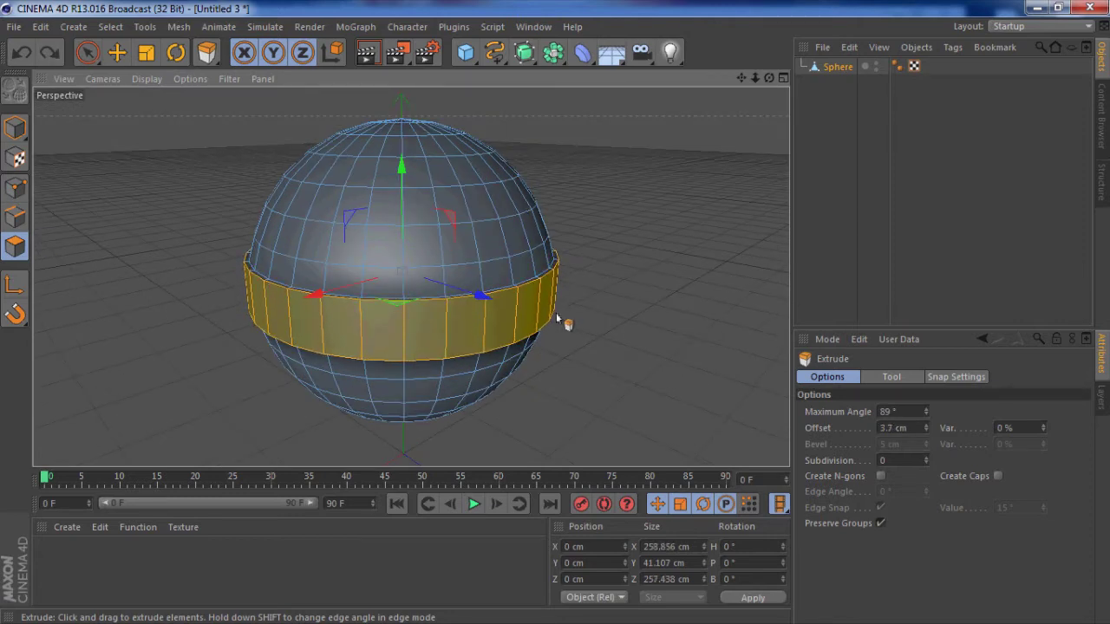
Inset the raised band's polygons with Extrude Inner by about 4.6 cm.
{"action": "left_click_drag", "start_coordinate": [659, 359], "coordinate": [642, 325], "text": "alt"}
{"action": "right_click", "coordinate": [640, 322]}
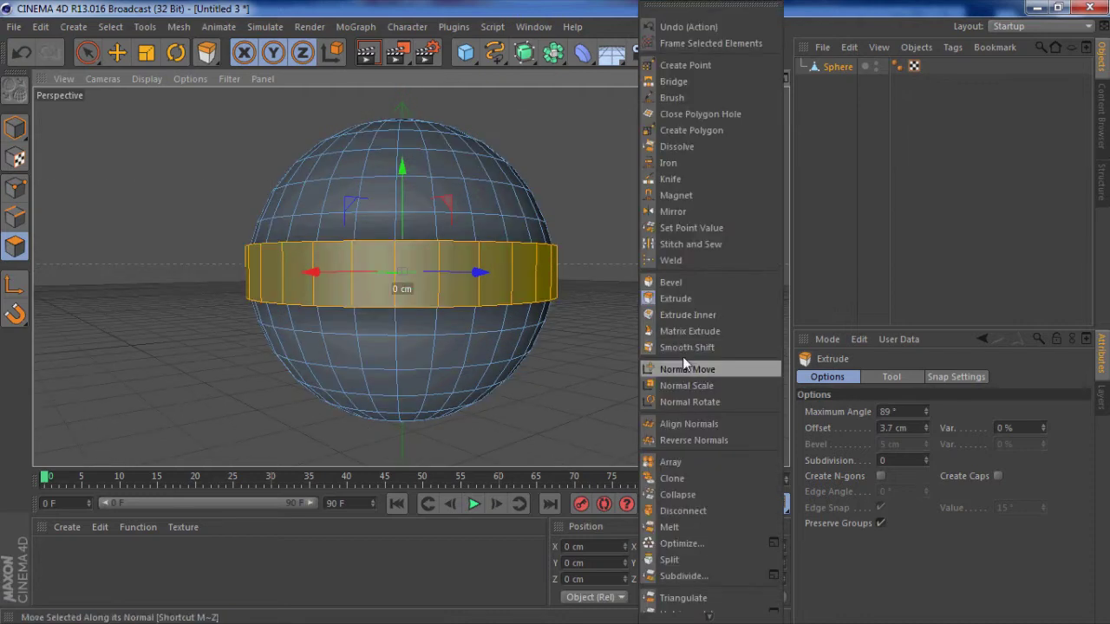
{"action": "left_click", "coordinate": [694, 314]}
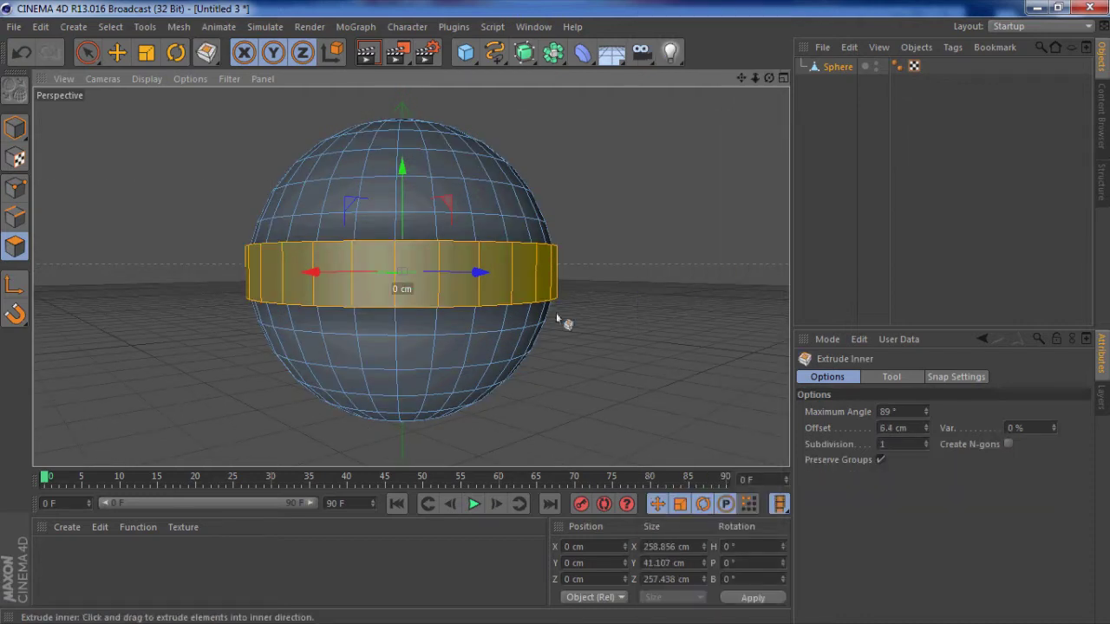
{"action": "left_click_drag", "start_coordinate": [556, 312], "coordinate": [556, 314]}
Extrude the inset polygons of the raised middle band inward by about 1.5 cm.
{"action": "right_click", "coordinate": [677, 290]}
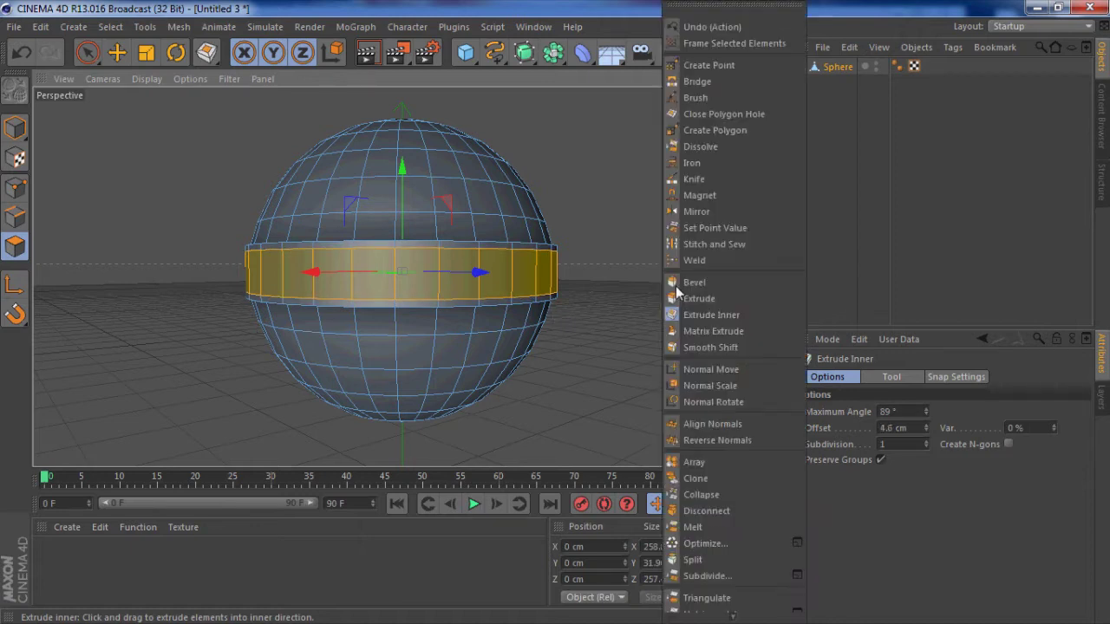
{"action": "left_click", "coordinate": [709, 301]}
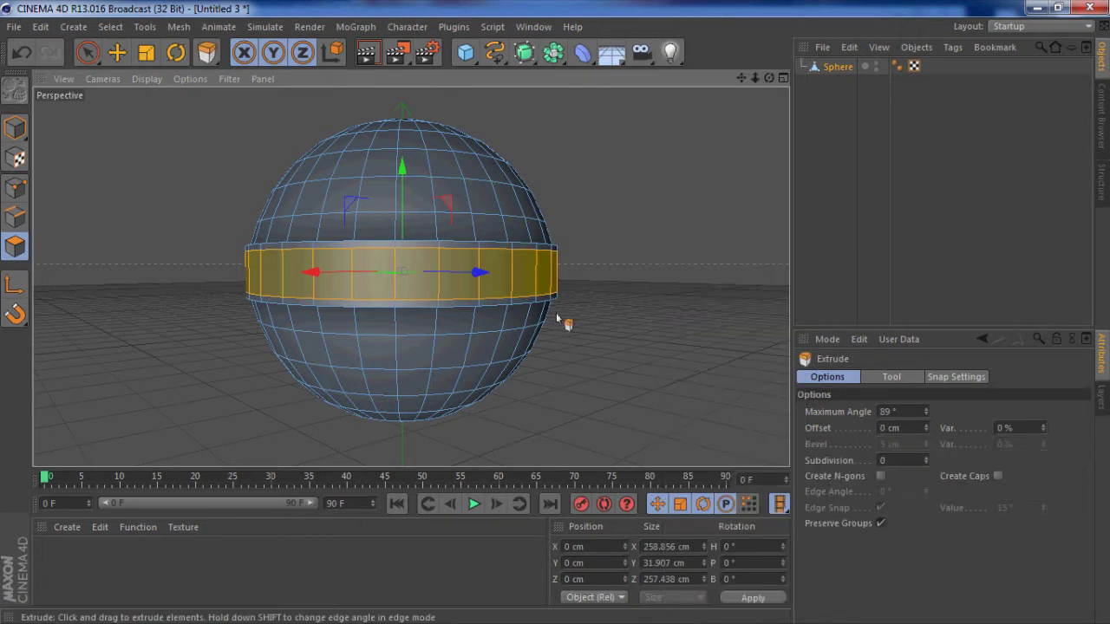
{"action": "left_click_drag", "start_coordinate": [557, 314], "coordinate": [555, 314]}
{"action": "left_click_drag", "start_coordinate": [682, 342], "coordinate": [557, 318], "text": "alt"}
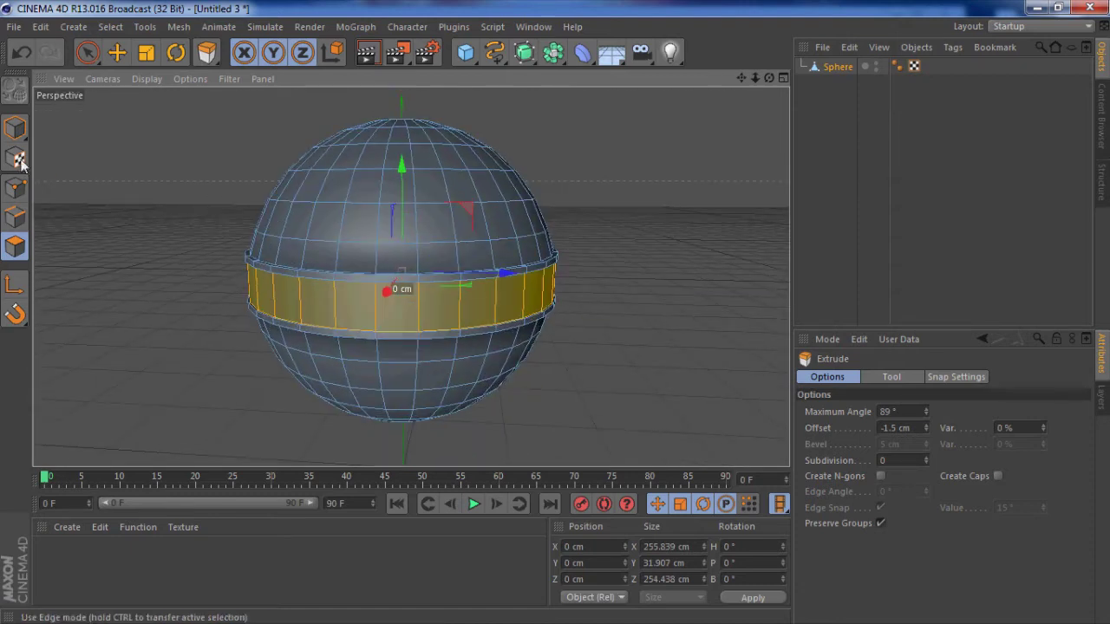
Select only the third row of polygons above the raised band, all the way around the sphere.
{"action": "left_click", "coordinate": [87, 52]}
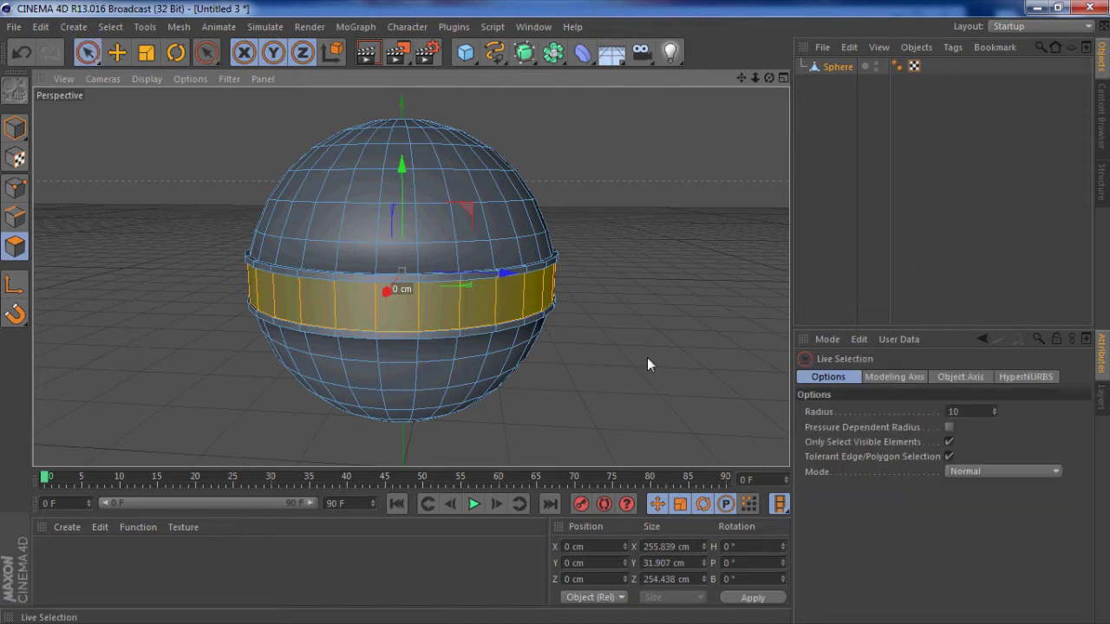
{"action": "left_click", "coordinate": [690, 307]}
{"action": "left_click_drag", "start_coordinate": [628, 253], "coordinate": [265, 204], "text": "alt"}
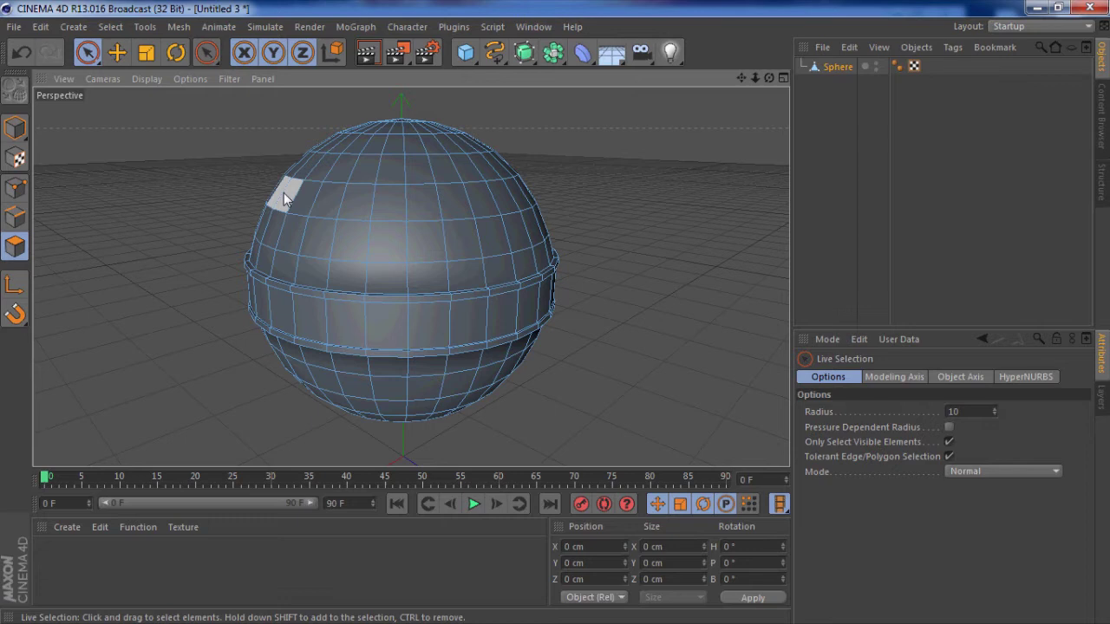
{"action": "left_click_drag", "start_coordinate": [283, 192], "coordinate": [521, 196]}
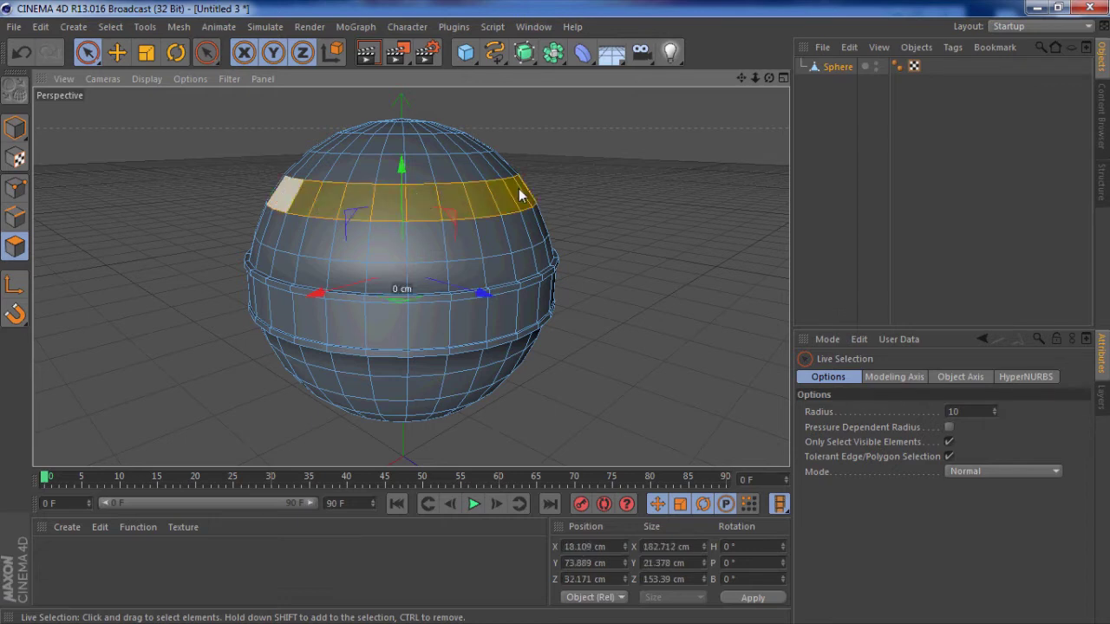
{"action": "left_click_drag", "start_coordinate": [86, 52], "coordinate": [142, 93]}
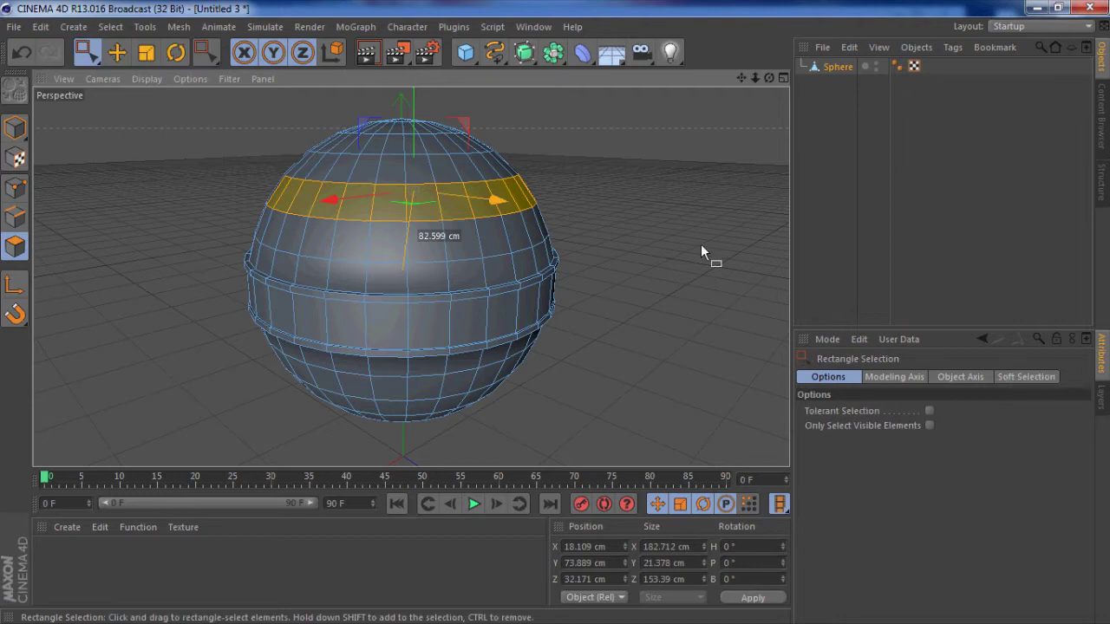
{"action": "left_click", "coordinate": [646, 194]}
{"action": "left_click_drag", "start_coordinate": [603, 162], "coordinate": [223, 221]}
{"action": "left_click_drag", "start_coordinate": [560, 255], "coordinate": [559, 312], "text": "alt"}
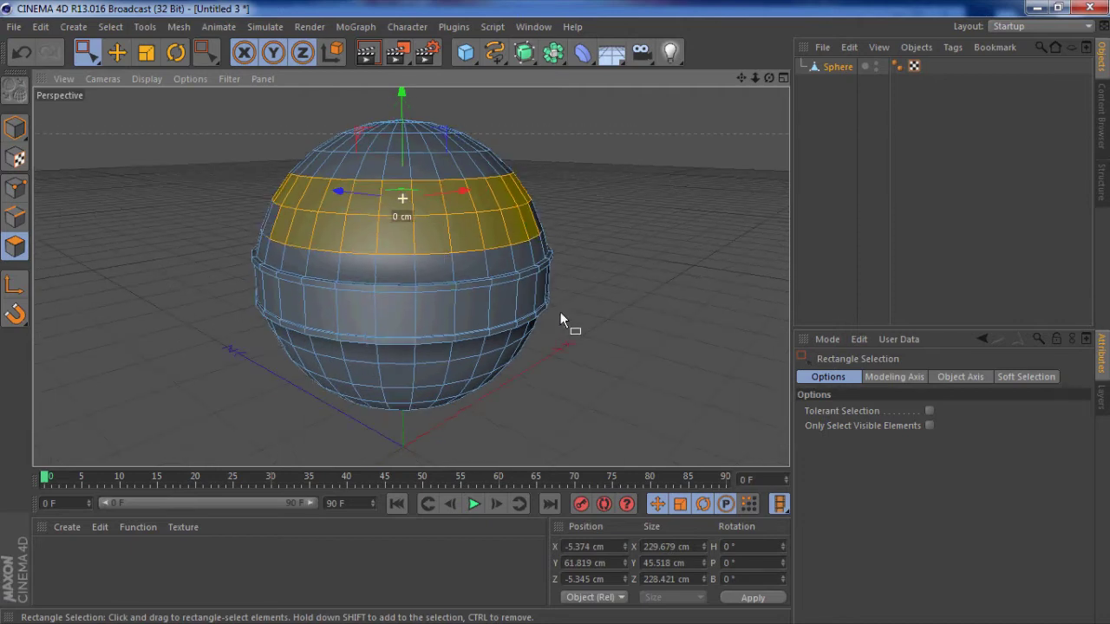
{"action": "left_click", "coordinate": [205, 53]}
{"action": "left_click", "coordinate": [130, 70]}
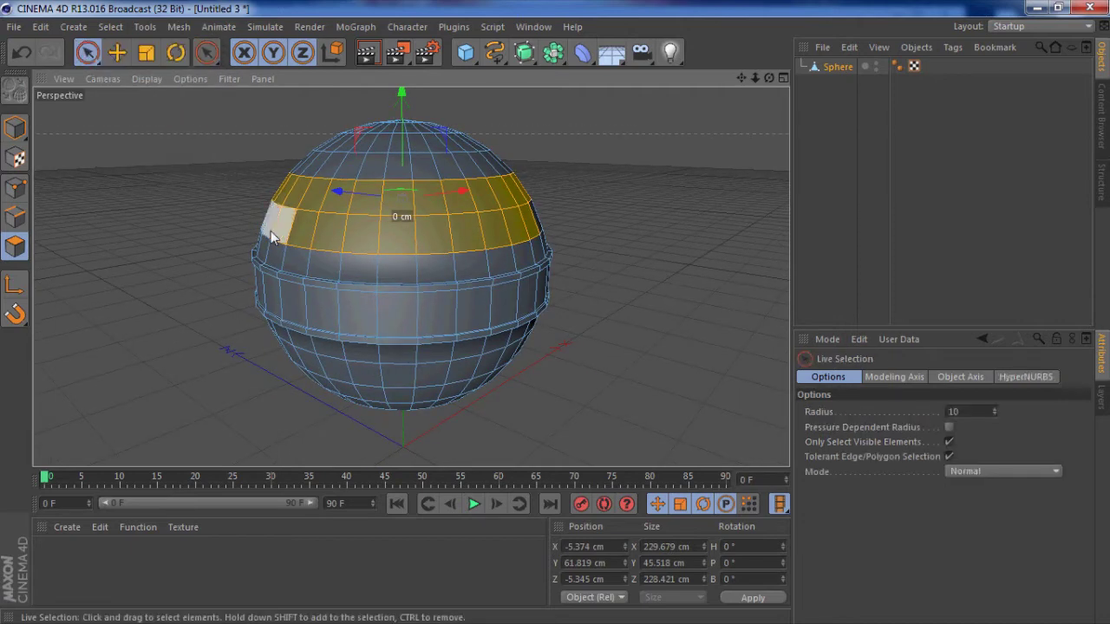
{"action": "left_click_drag", "start_coordinate": [271, 237], "coordinate": [523, 222], "text": "ctrl"}
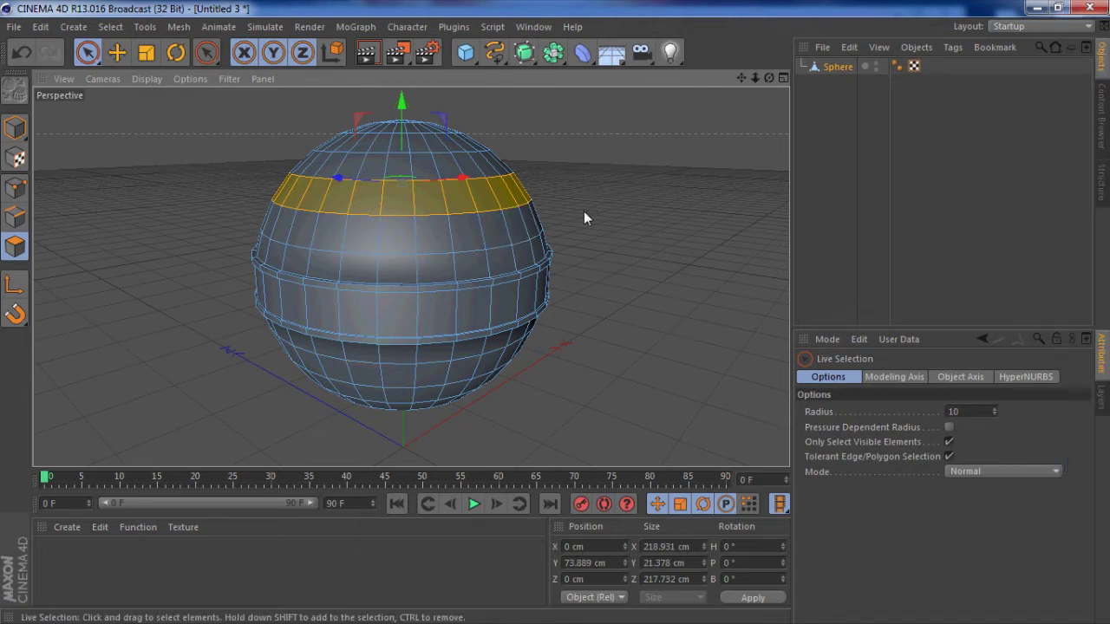
Raise the selected polygon ring along Y to a position of about 83.1 cm.
{"action": "right_click", "coordinate": [617, 217]}
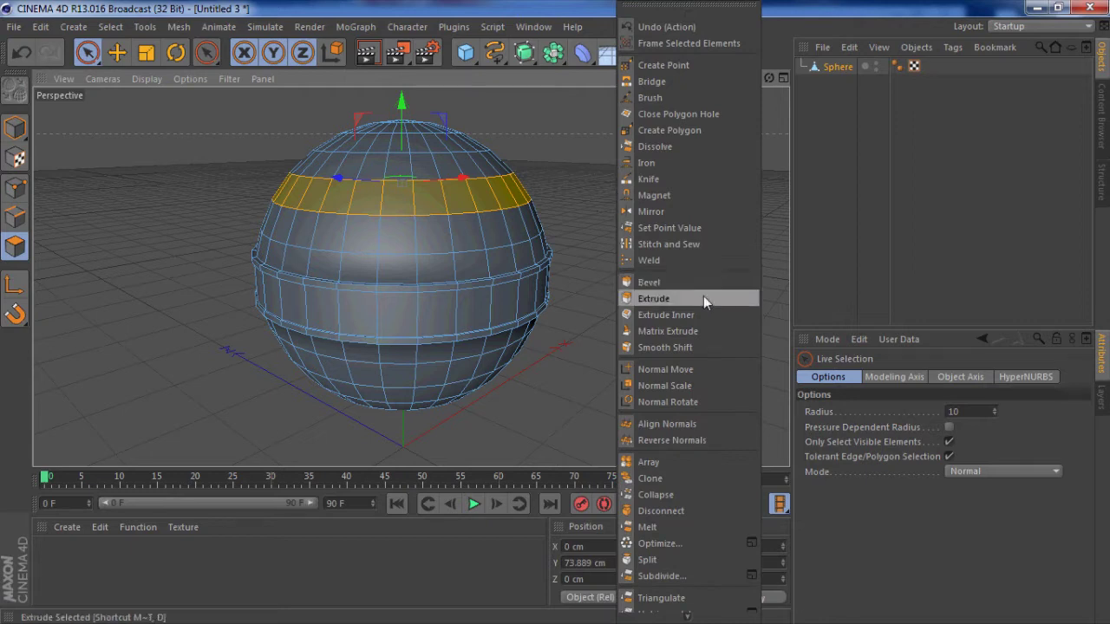
{"action": "left_click", "coordinate": [404, 108]}
{"action": "left_click", "coordinate": [399, 110]}
{"action": "left_click_drag", "start_coordinate": [397, 109], "coordinate": [398, 90]}
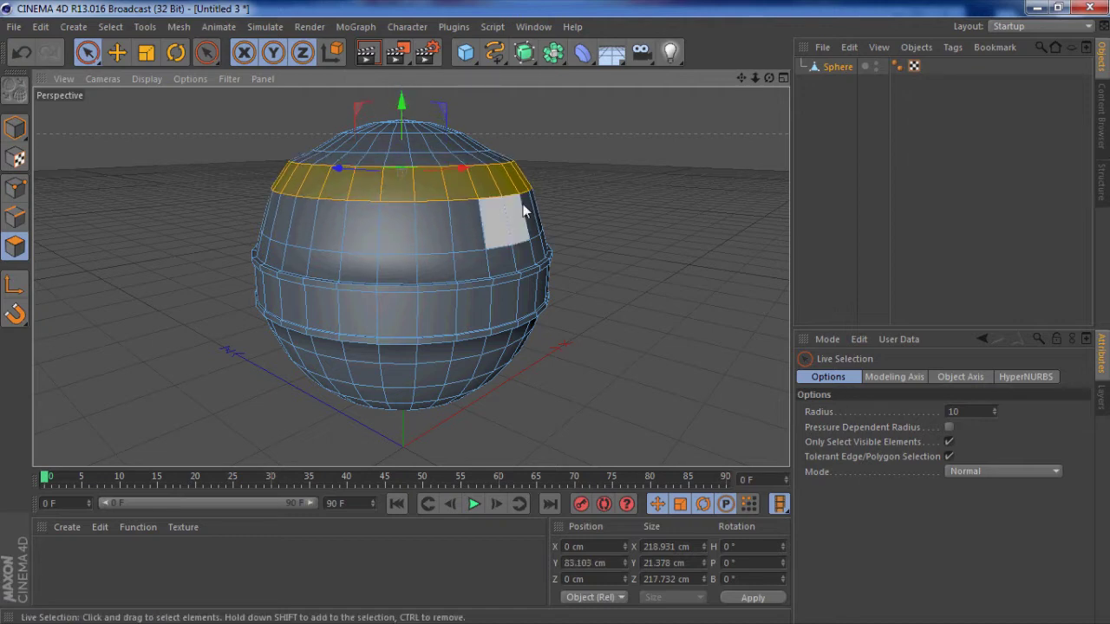
Extrude the raised polygon ring inward by about 2.5 cm.
{"action": "left_click_drag", "start_coordinate": [499, 213], "coordinate": [666, 198], "text": "alt"}
{"action": "right_click", "coordinate": [654, 193]}
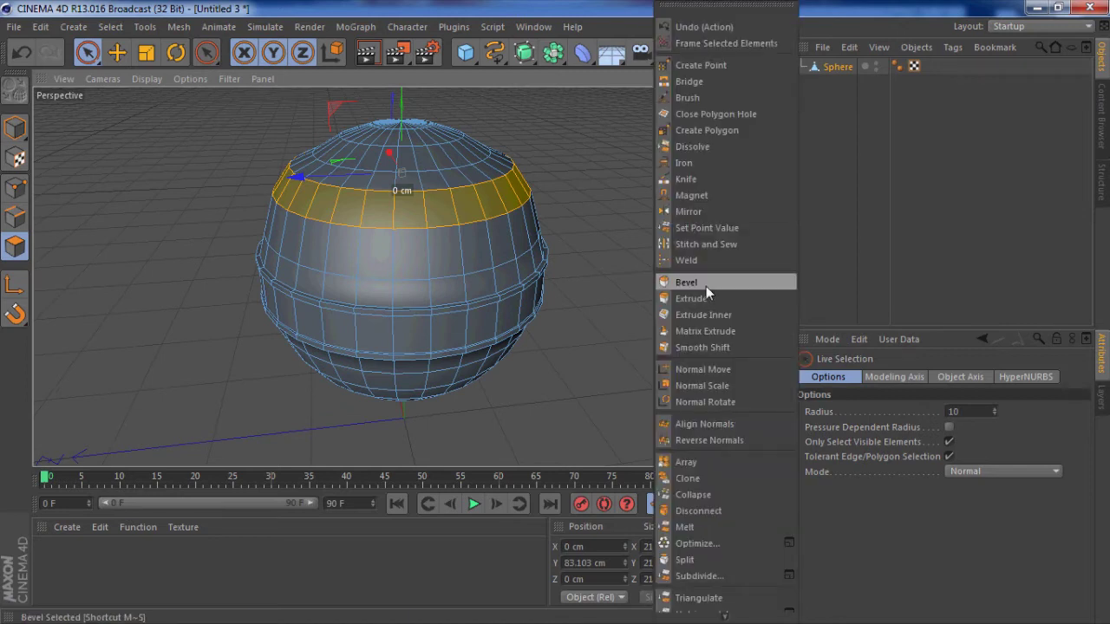
{"action": "left_click", "coordinate": [706, 294]}
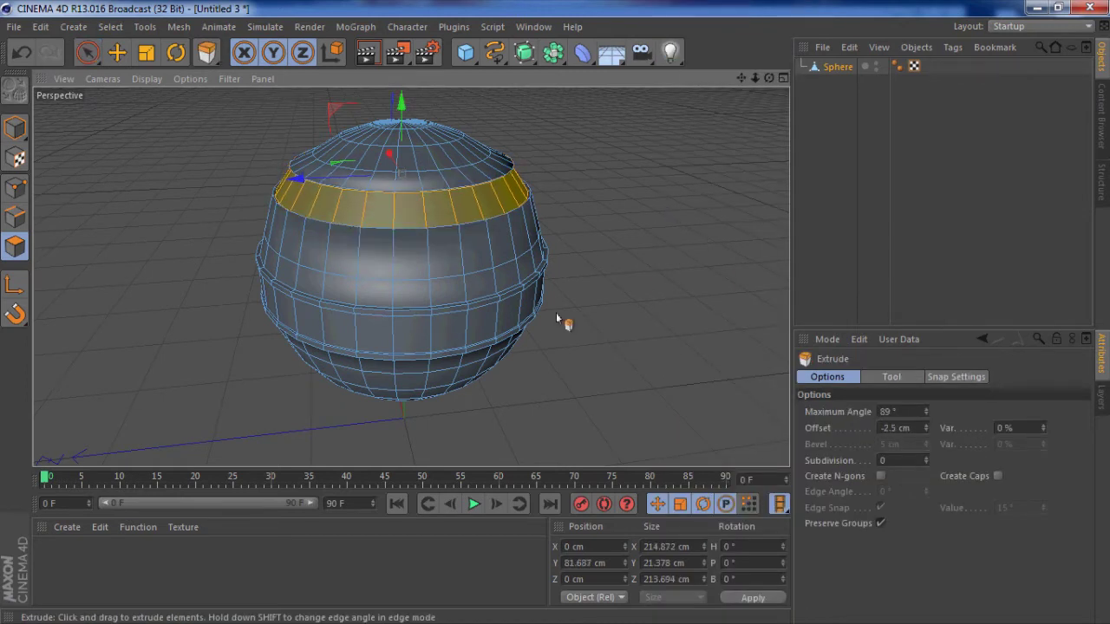
{"action": "left_click_drag", "start_coordinate": [682, 248], "coordinate": [595, 248], "text": "alt"}
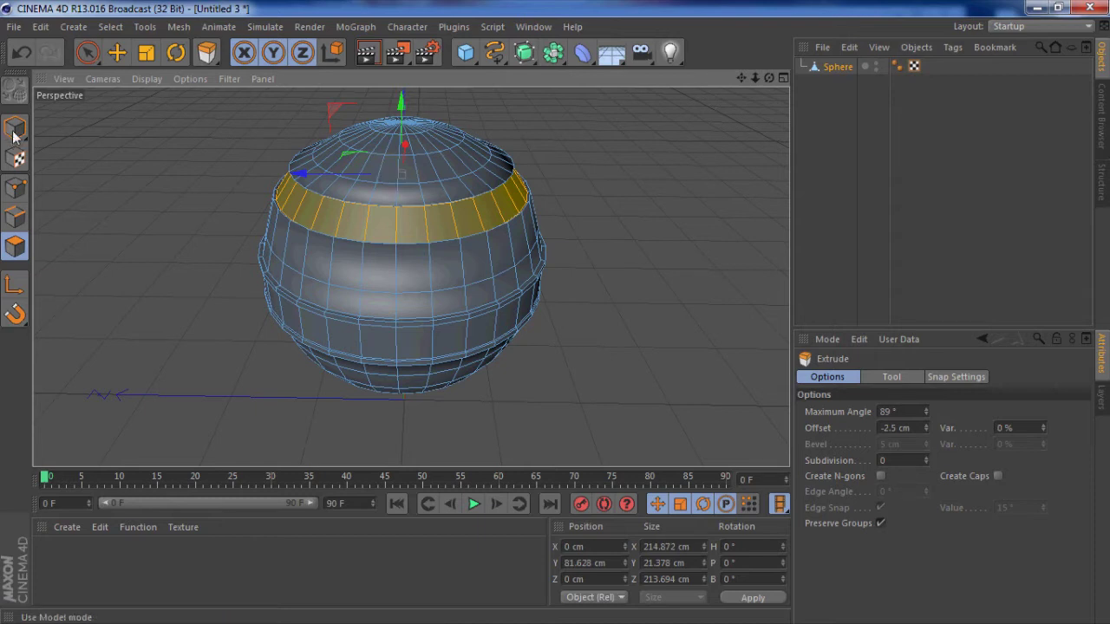
Select only the second row of polygons above the recessed upper ring, around the whole top of the sphere.
{"action": "left_click", "coordinate": [90, 54]}
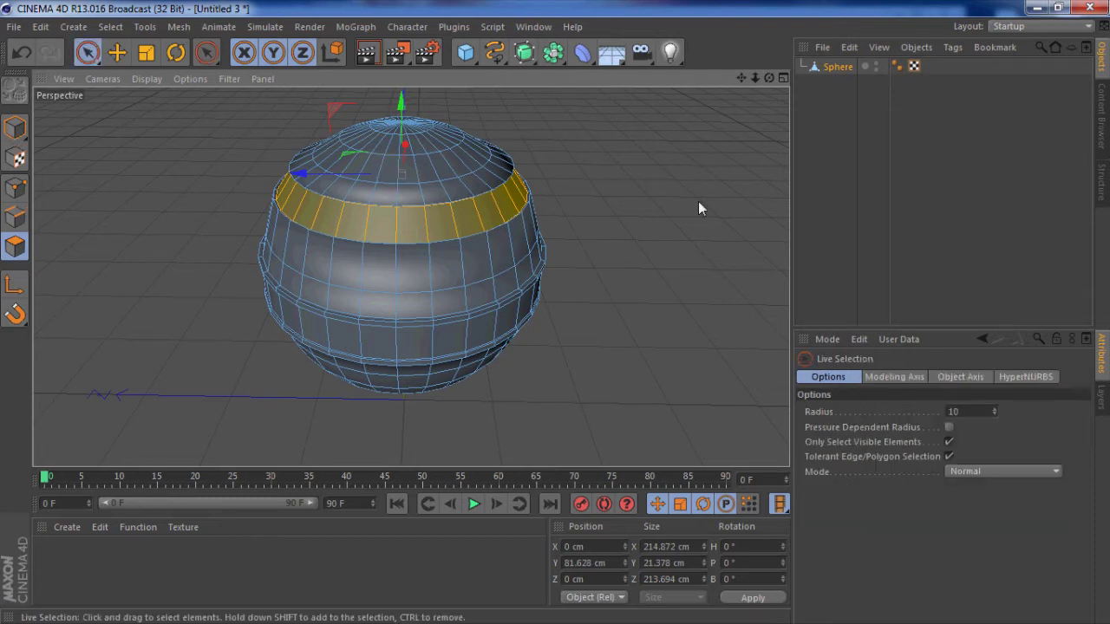
{"action": "mouse_move", "coordinate": [699, 205]}
{"action": "left_mouse_down", "text": "alt"}
{"action": "mouse_move", "coordinate": [692, 166]}
{"action": "mouse_move", "coordinate": [515, 139]}
{"action": "mouse_move", "coordinate": [394, 151]}
{"action": "mouse_move", "coordinate": [337, 134]}
{"action": "left_mouse_up", "text": "alt"}
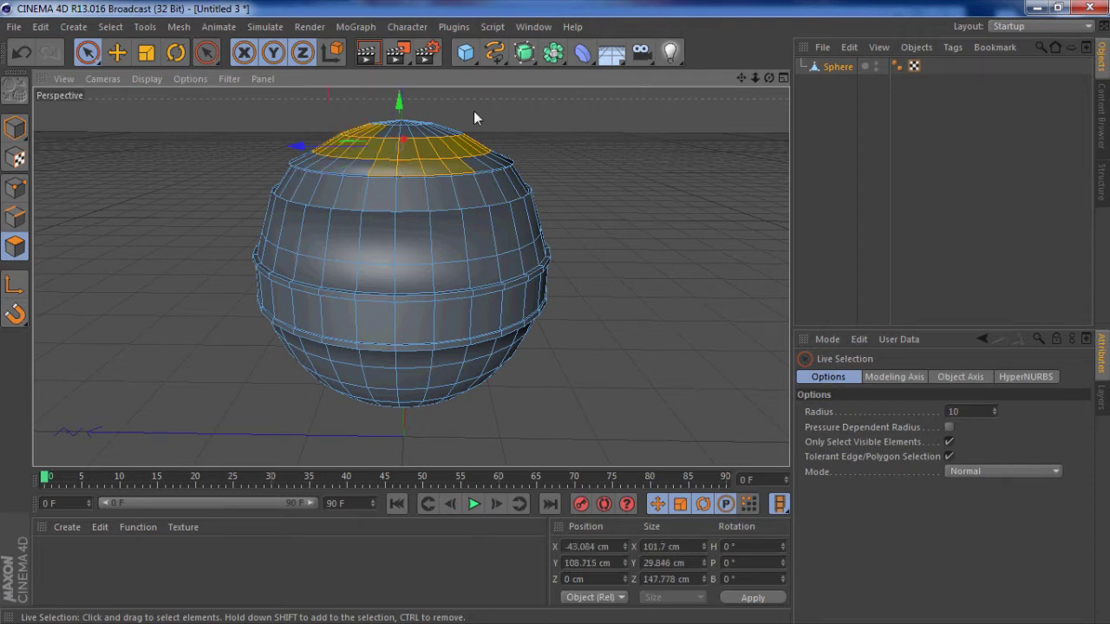
{"action": "mouse_move", "coordinate": [489, 149]}
{"action": "left_mouse_down", "text": "alt"}
{"action": "mouse_move", "coordinate": [457, 206]}
{"action": "mouse_move", "coordinate": [382, 183]}
{"action": "left_mouse_up", "text": "alt"}
{"action": "scroll", "coordinate": [447, 169], "scroll_direction": "up", "scroll_amount": 2}
{"action": "mouse_move", "coordinate": [381, 104]}
{"action": "left_mouse_down", "text": "alt"}
{"action": "mouse_move", "coordinate": [424, 160]}
{"action": "mouse_move", "coordinate": [431, 264]}
{"action": "mouse_move", "coordinate": [341, 225]}
{"action": "mouse_move", "coordinate": [322, 242]}
{"action": "mouse_move", "coordinate": [373, 317]}
{"action": "mouse_move", "coordinate": [457, 352]}
{"action": "mouse_move", "coordinate": [460, 393]}
{"action": "left_mouse_up", "text": "alt"}
{"action": "mouse_move", "coordinate": [280, 276]}
{"action": "left_mouse_down", "text": "shift"}
{"action": "mouse_move", "coordinate": [265, 240]}
{"action": "mouse_move", "coordinate": [274, 190]}
{"action": "mouse_move", "coordinate": [312, 148]}
{"action": "mouse_move", "coordinate": [355, 126]}
{"action": "mouse_move", "coordinate": [401, 129]}
{"action": "mouse_move", "coordinate": [434, 150]}
{"action": "mouse_move", "coordinate": [409, 149]}
{"action": "mouse_move", "coordinate": [392, 168]}
{"action": "left_mouse_up", "text": "shift"}
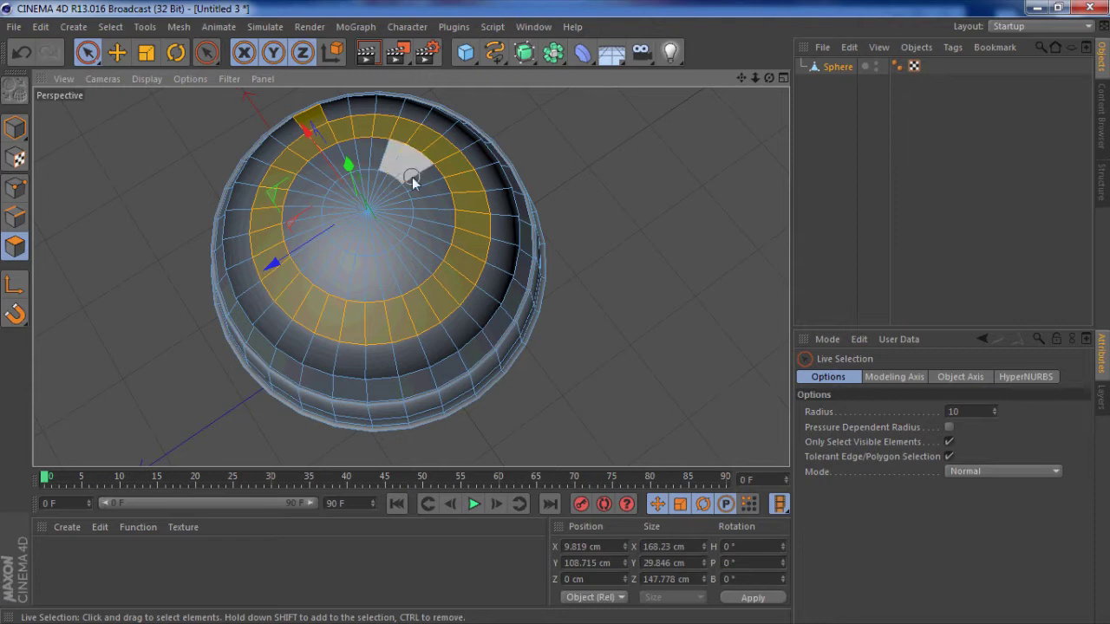
{"action": "left_click", "coordinate": [302, 114], "text": "ctrl"}
Raise the selected ring near the sphere's top by about 6 cm along Y.
{"action": "left_click_drag", "start_coordinate": [419, 211], "coordinate": [364, 106], "text": "alt"}
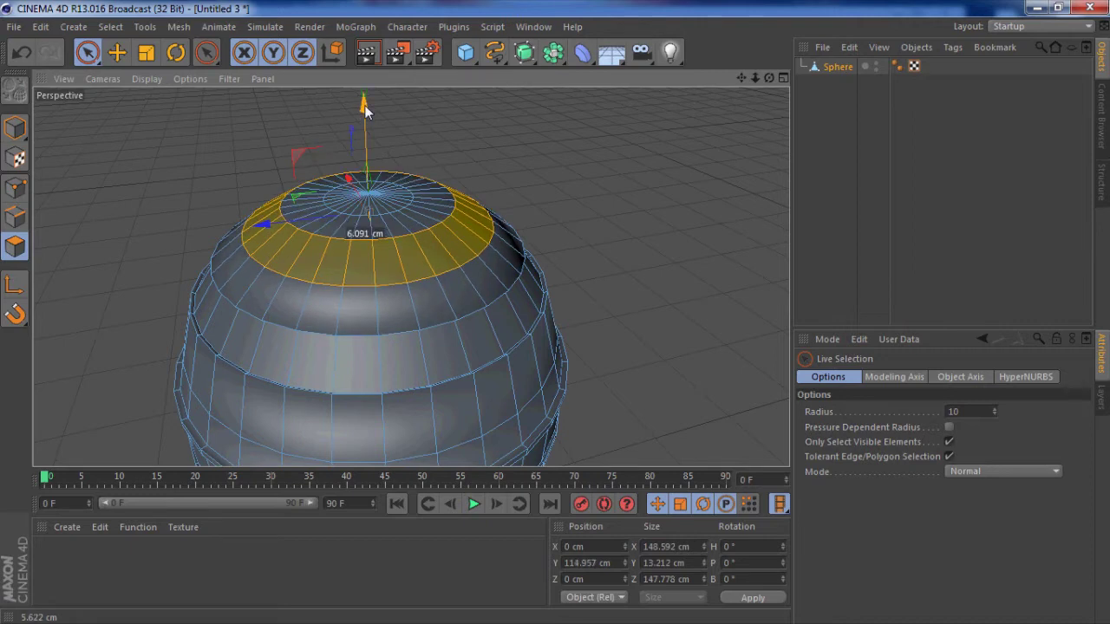
{"action": "left_click_drag", "start_coordinate": [494, 293], "coordinate": [379, 320], "text": "alt"}
{"action": "scroll", "coordinate": [470, 296], "scroll_direction": "down", "scroll_amount": 3}
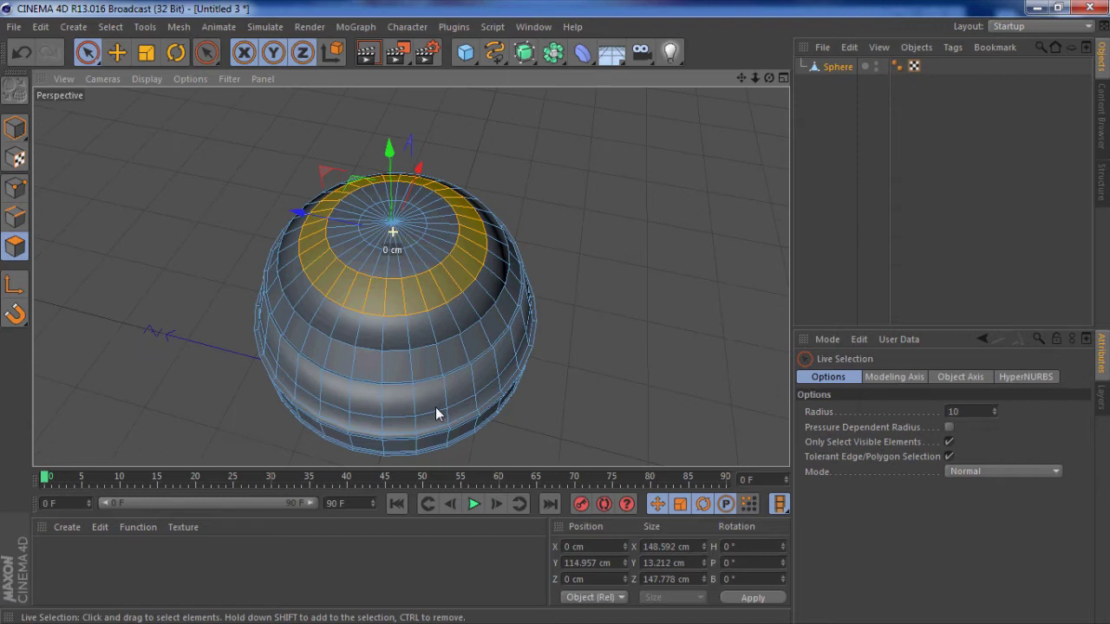
Pull the sphere's top pole point up along Y to about 154 cm to form a pointed tip.
{"action": "left_click_drag", "start_coordinate": [435, 413], "coordinate": [443, 430], "text": "alt"}
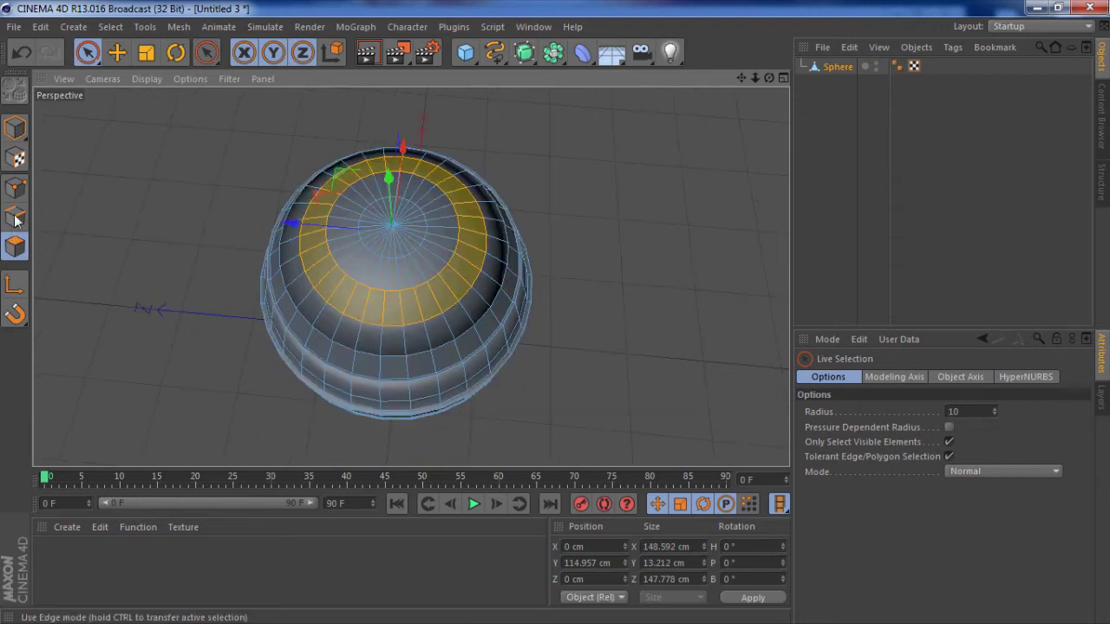
{"action": "left_click", "coordinate": [14, 187]}
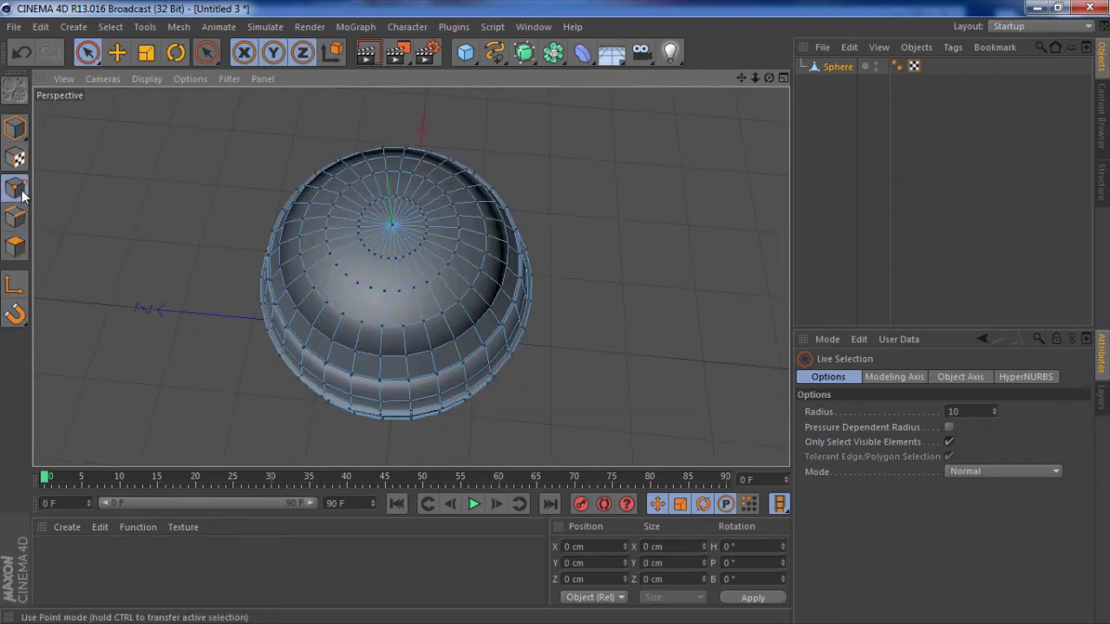
{"action": "left_click", "coordinate": [388, 231]}
{"action": "left_click_drag", "start_coordinate": [426, 265], "coordinate": [384, 82], "text": "alt"}
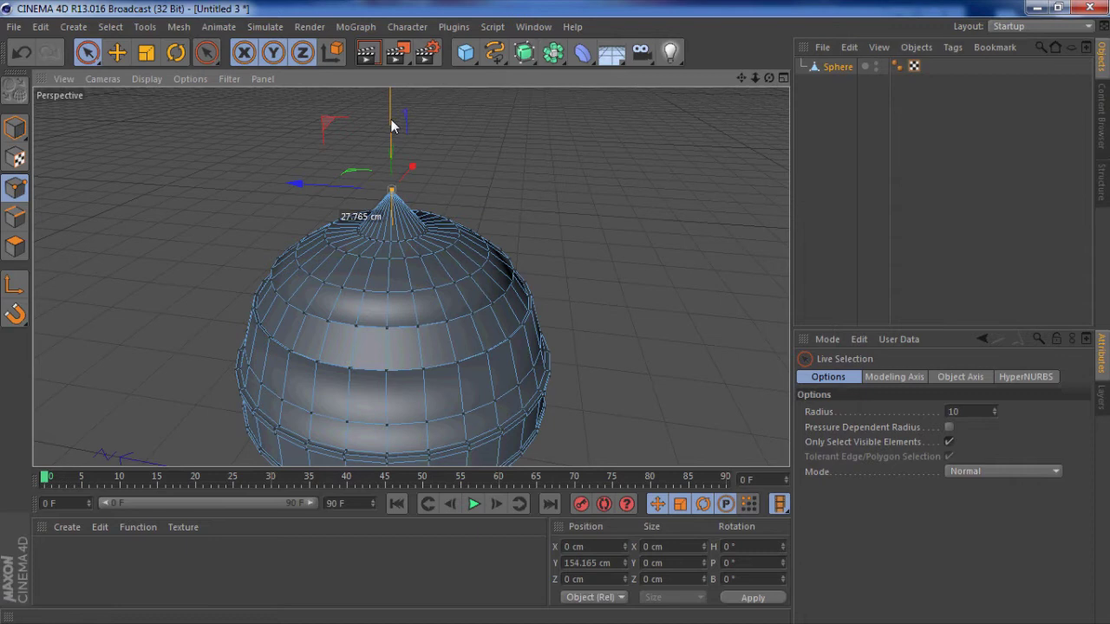
{"action": "left_click_drag", "start_coordinate": [509, 203], "coordinate": [416, 151], "text": "alt"}
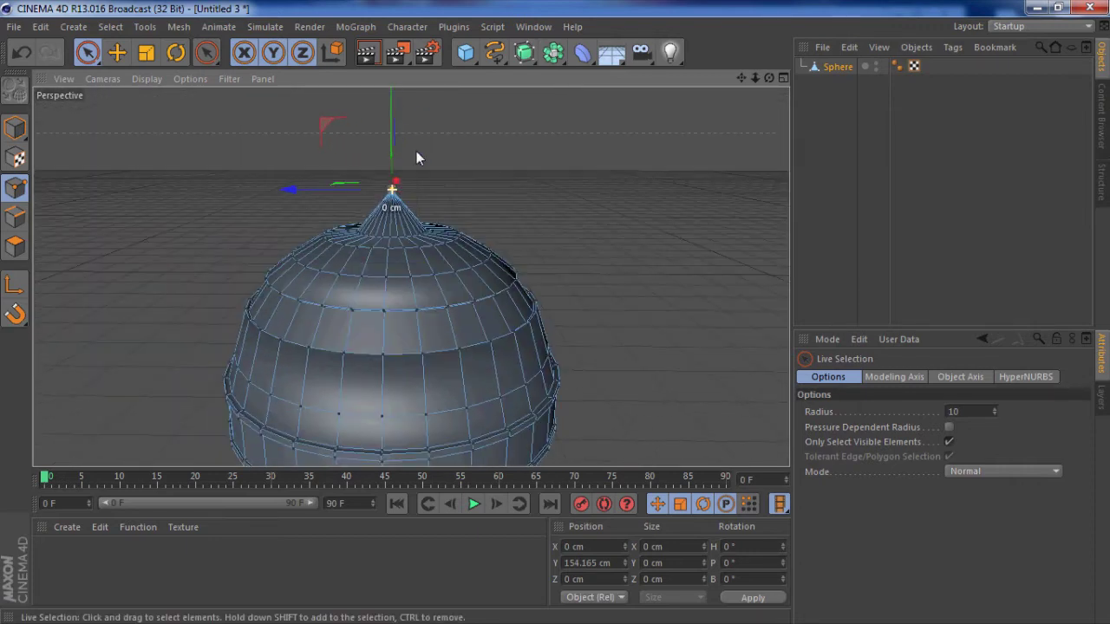
Examine the gada in the Hanuman reference picture in Chrome and return to Cinema 4D.
{"action": "mouse_move", "coordinate": [1105, 230]}
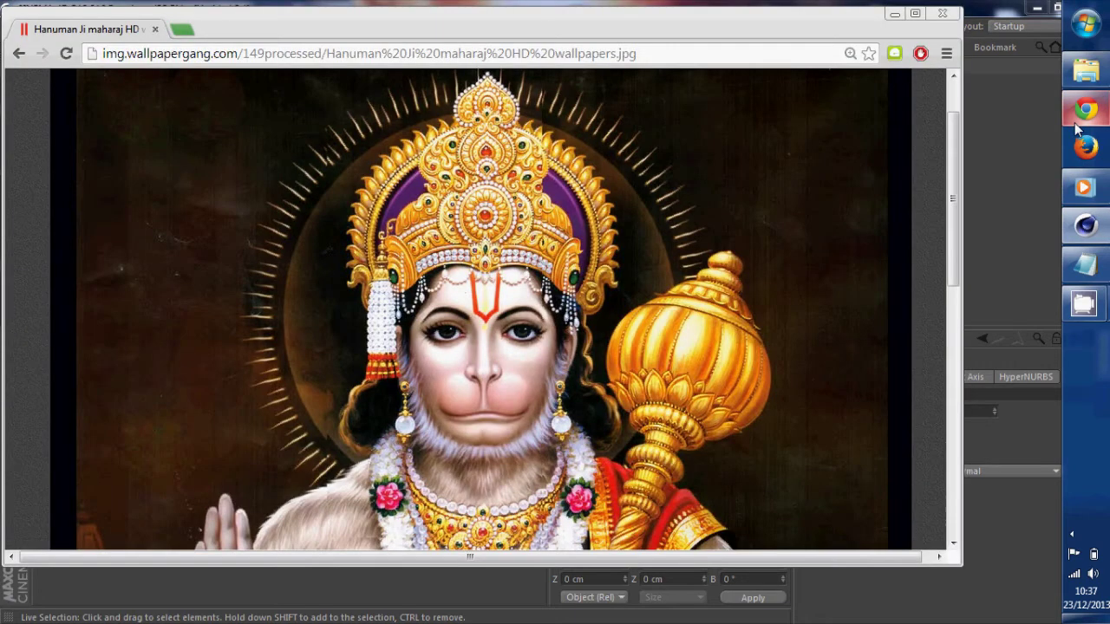
{"action": "left_click", "coordinate": [1085, 110]}
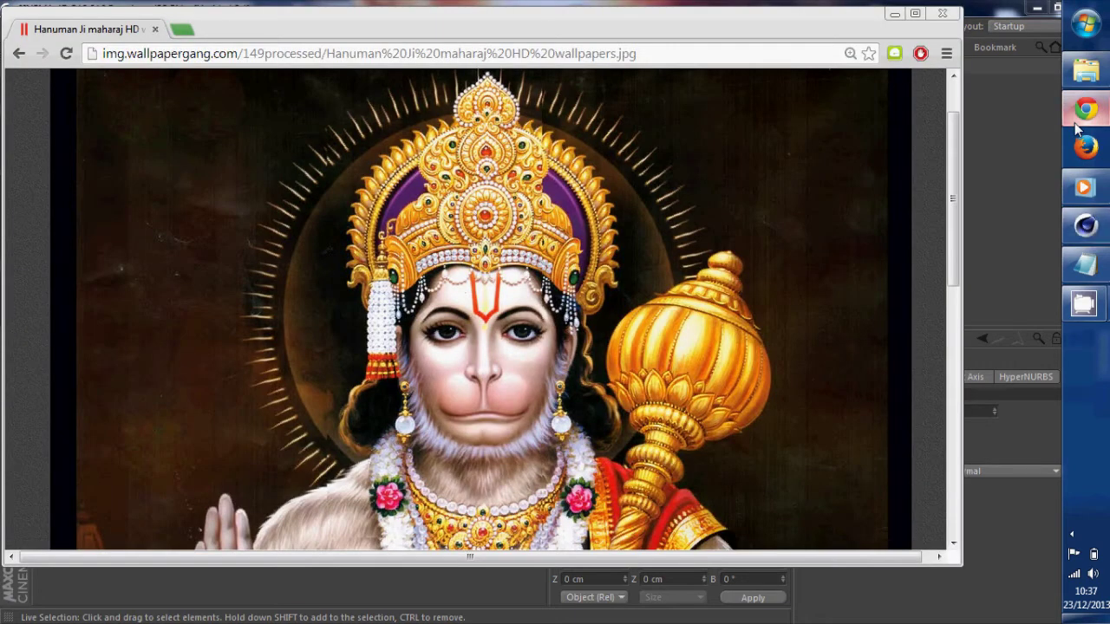
{"action": "left_click", "coordinate": [1017, 253]}
Reselect the Sphere and select the bottom cap's polygons, from the lower pole out through three full rings.
{"action": "left_click_drag", "start_coordinate": [440, 290], "coordinate": [438, 311], "text": "alt"}
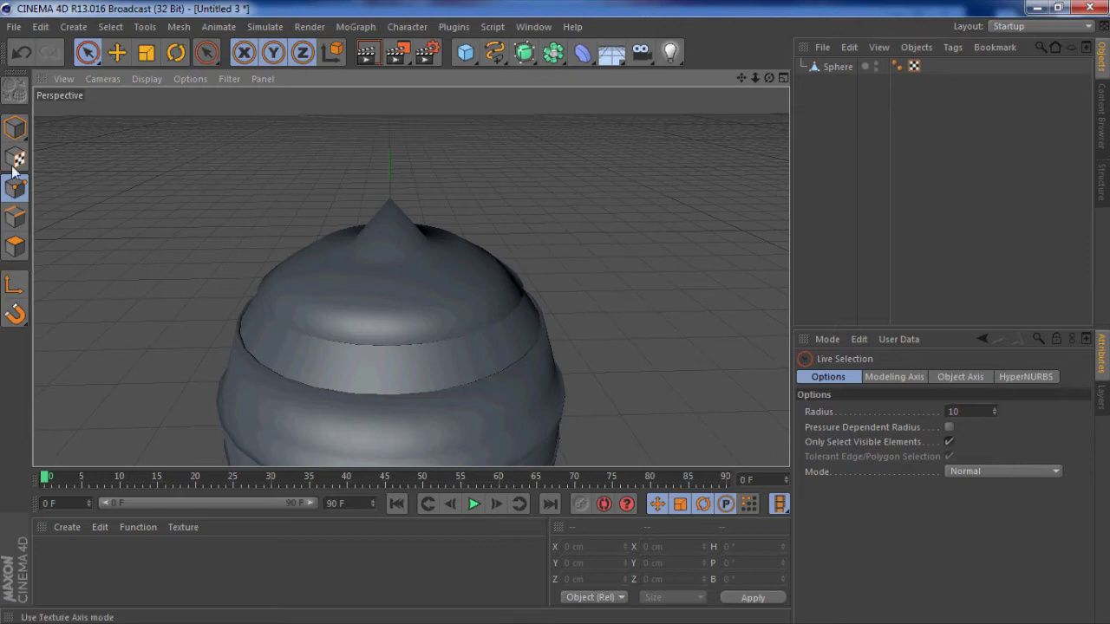
{"action": "left_click", "coordinate": [832, 69]}
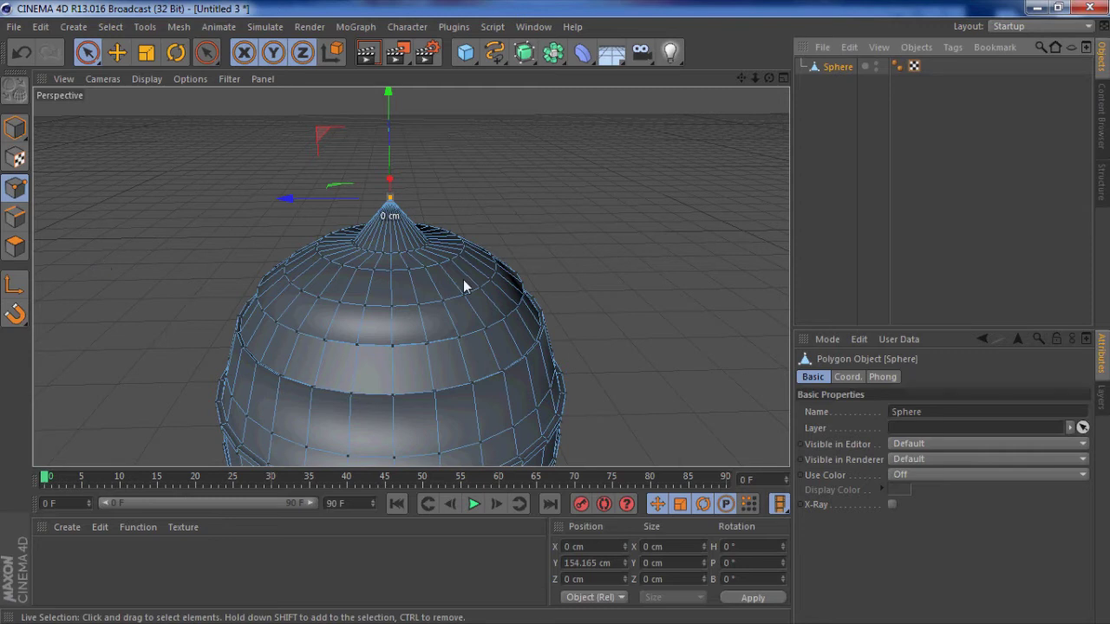
{"action": "left_click_drag", "start_coordinate": [464, 279], "coordinate": [521, 197], "text": "alt"}
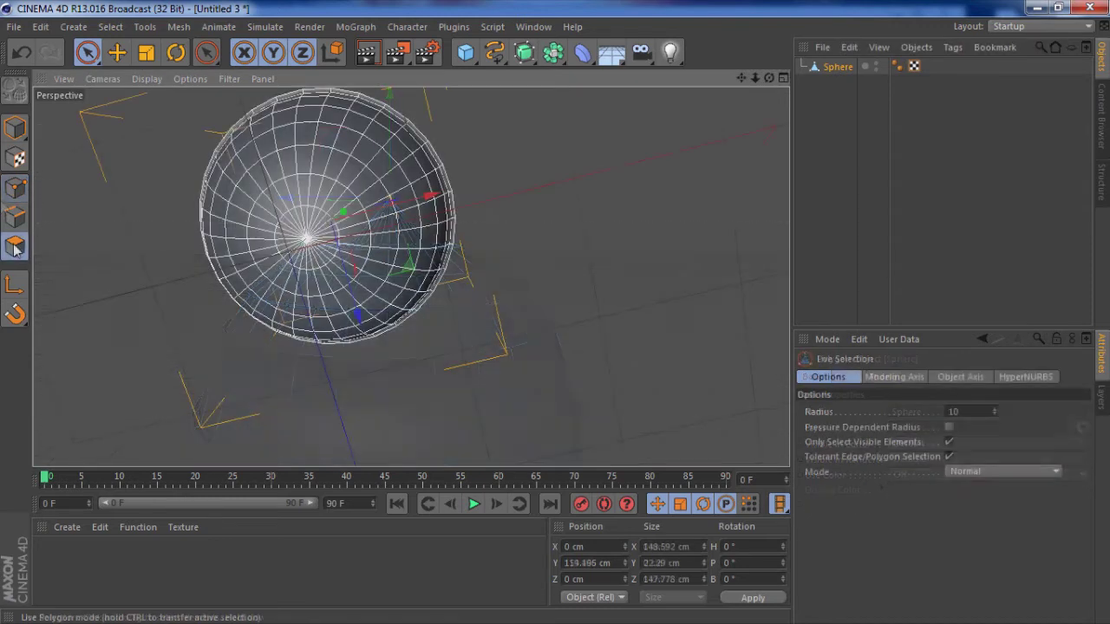
{"action": "left_click", "coordinate": [297, 249]}
{"action": "mouse_move", "coordinate": [301, 248]}
{"action": "left_mouse_down"}
{"action": "mouse_move", "coordinate": [278, 220]}
{"action": "mouse_move", "coordinate": [304, 251]}
{"action": "mouse_move", "coordinate": [311, 217]}
{"action": "mouse_move", "coordinate": [322, 271]}
{"action": "left_mouse_up"}
{"action": "left_click_drag", "start_coordinate": [267, 199], "coordinate": [314, 174]}
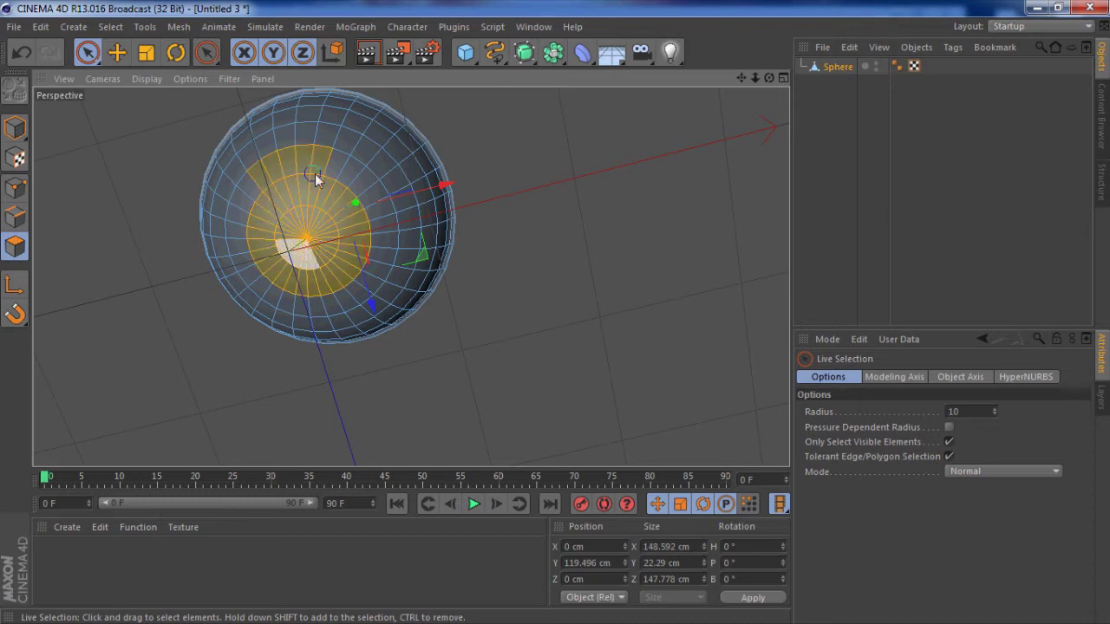
{"action": "mouse_move", "coordinate": [354, 207]}
{"action": "left_mouse_down"}
{"action": "mouse_move", "coordinate": [351, 185]}
{"action": "mouse_move", "coordinate": [372, 268]}
{"action": "mouse_move", "coordinate": [324, 290]}
{"action": "mouse_move", "coordinate": [280, 279]}
{"action": "mouse_move", "coordinate": [284, 295]}
{"action": "left_mouse_up"}
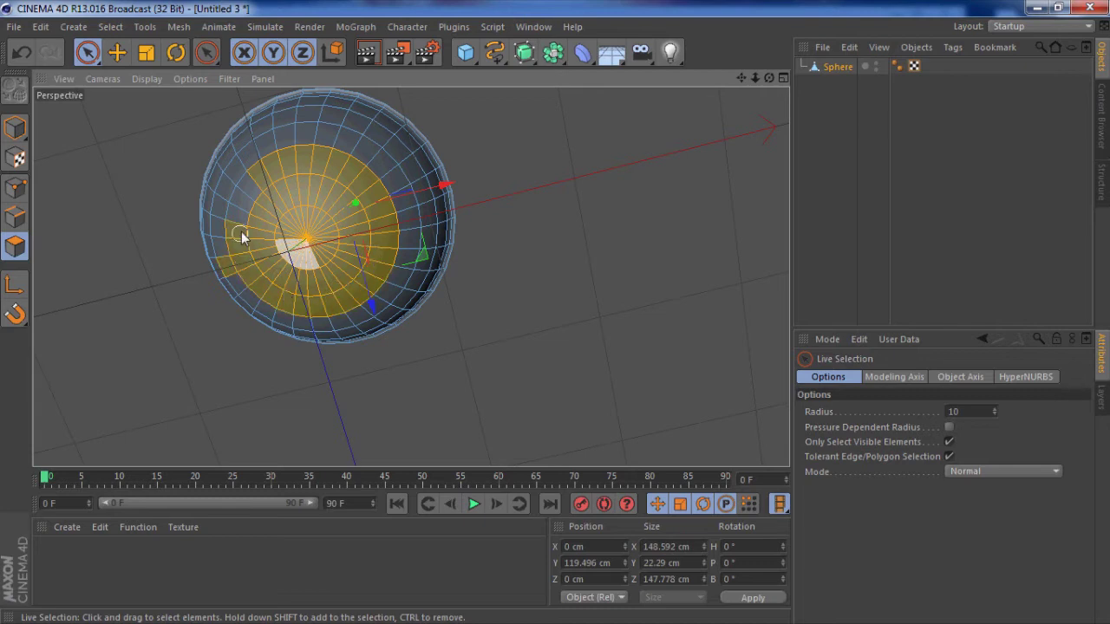
{"action": "left_click_drag", "start_coordinate": [233, 194], "coordinate": [217, 247]}
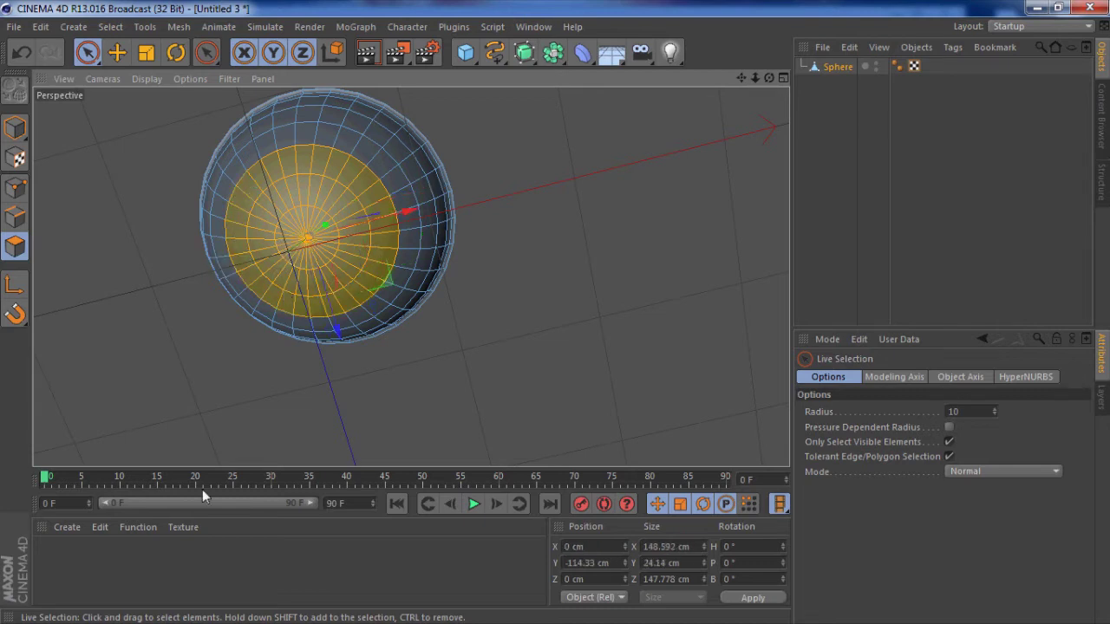
Extrude the selected bottom cap outward to a width of about 153.6 cm.
{"action": "left_click_drag", "start_coordinate": [404, 402], "coordinate": [389, 290], "text": "alt"}
{"action": "right_click", "coordinate": [496, 269]}
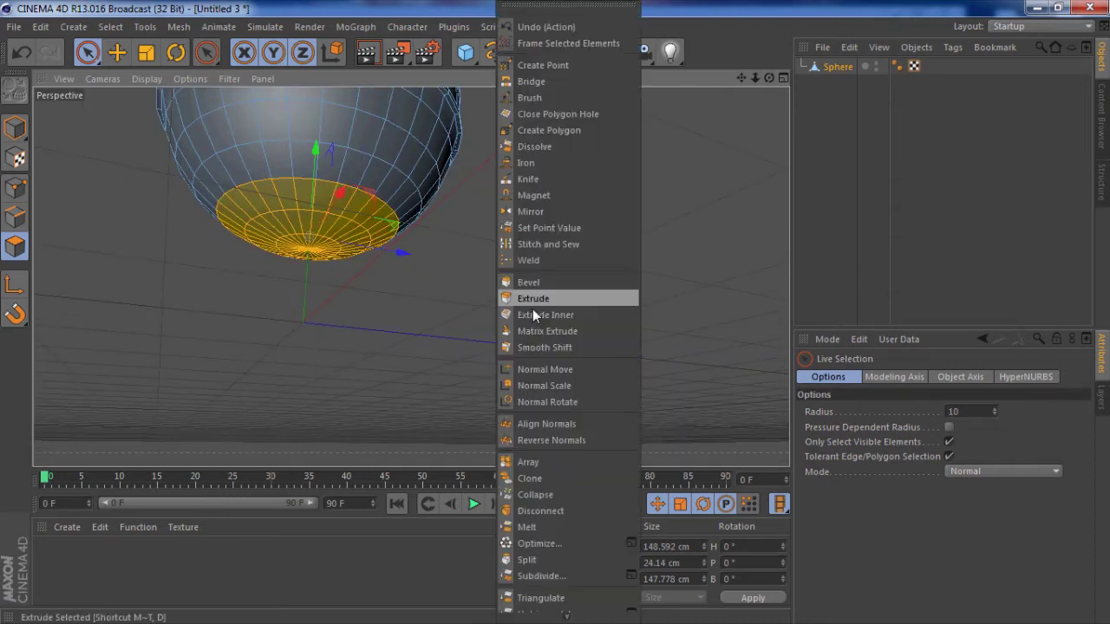
{"action": "left_click", "coordinate": [542, 301]}
{"action": "left_click_drag", "start_coordinate": [556, 314], "coordinate": [557, 315]}
Remove the outer ring of polygons from the bottom cap selection, keeping only the two inner rings selected.
{"action": "left_click_drag", "start_coordinate": [469, 237], "coordinate": [178, 131], "text": "alt"}
{"action": "left_click", "coordinate": [89, 53]}
{"action": "left_click", "coordinate": [260, 169], "text": "ctrl"}
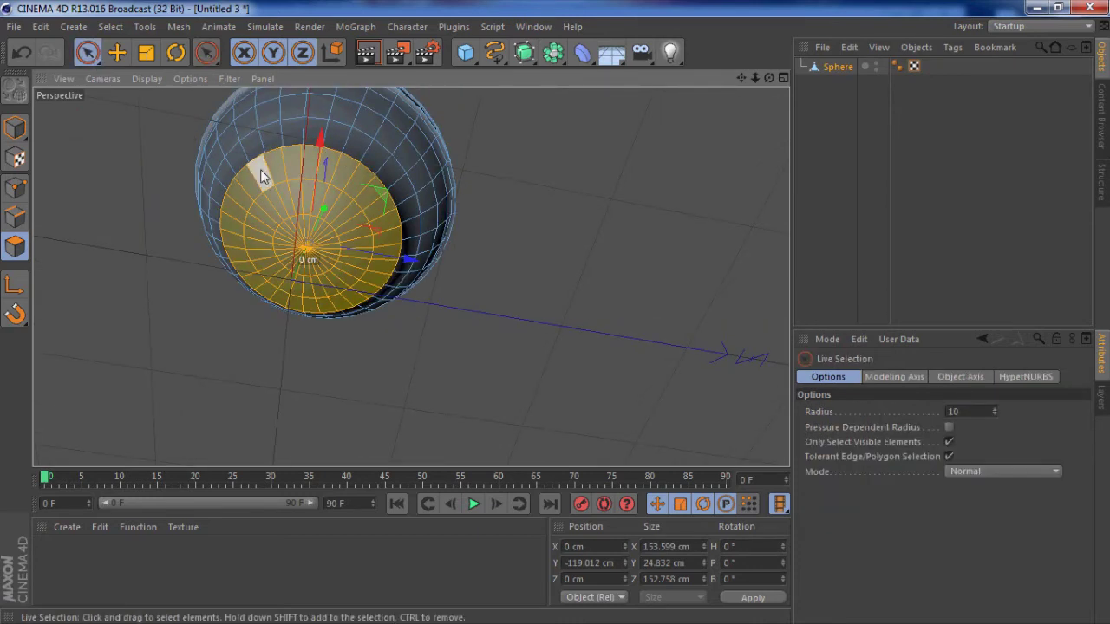
{"action": "mouse_move", "coordinate": [308, 166]}
{"action": "left_mouse_down", "text": "ctrl"}
{"action": "mouse_move", "coordinate": [394, 265]}
{"action": "mouse_move", "coordinate": [335, 315]}
{"action": "mouse_move", "coordinate": [286, 309]}
{"action": "mouse_move", "coordinate": [242, 280]}
{"action": "mouse_move", "coordinate": [229, 241]}
{"action": "left_mouse_up", "text": "ctrl"}
{"action": "mouse_move", "coordinate": [243, 184]}
{"action": "left_mouse_down", "text": "ctrl"}
{"action": "mouse_move", "coordinate": [262, 160]}
{"action": "mouse_move", "coordinate": [255, 180]}
{"action": "left_mouse_up", "text": "ctrl"}
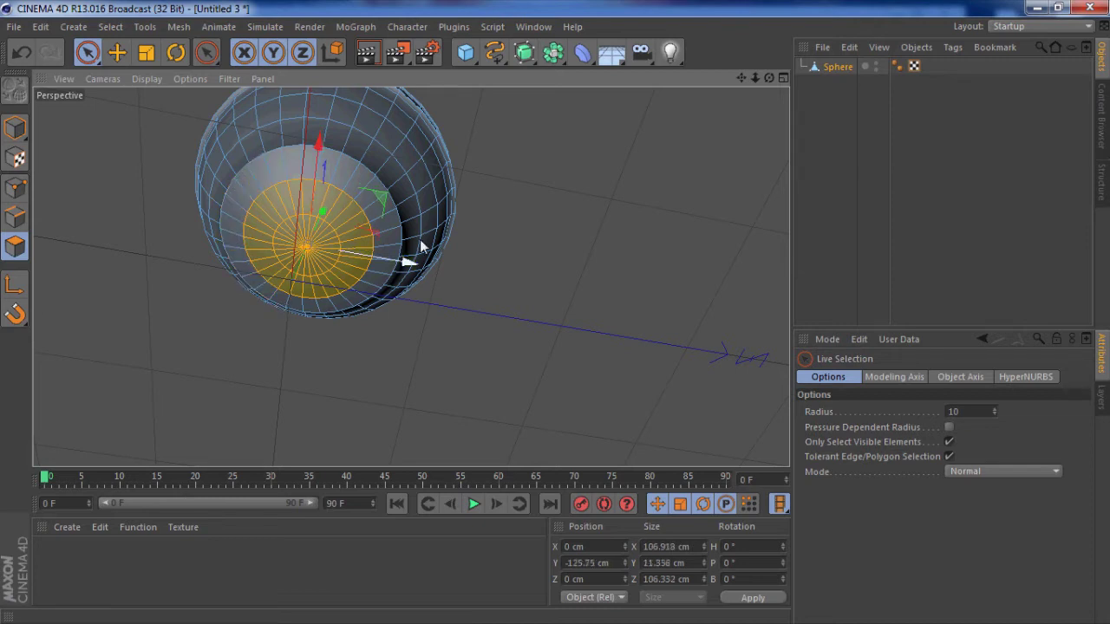
Extrude the two selected inner rings of the bottom cap outward with an offset of about 5.9 cm.
{"action": "right_click", "coordinate": [536, 281]}
{"action": "left_click", "coordinate": [605, 295]}
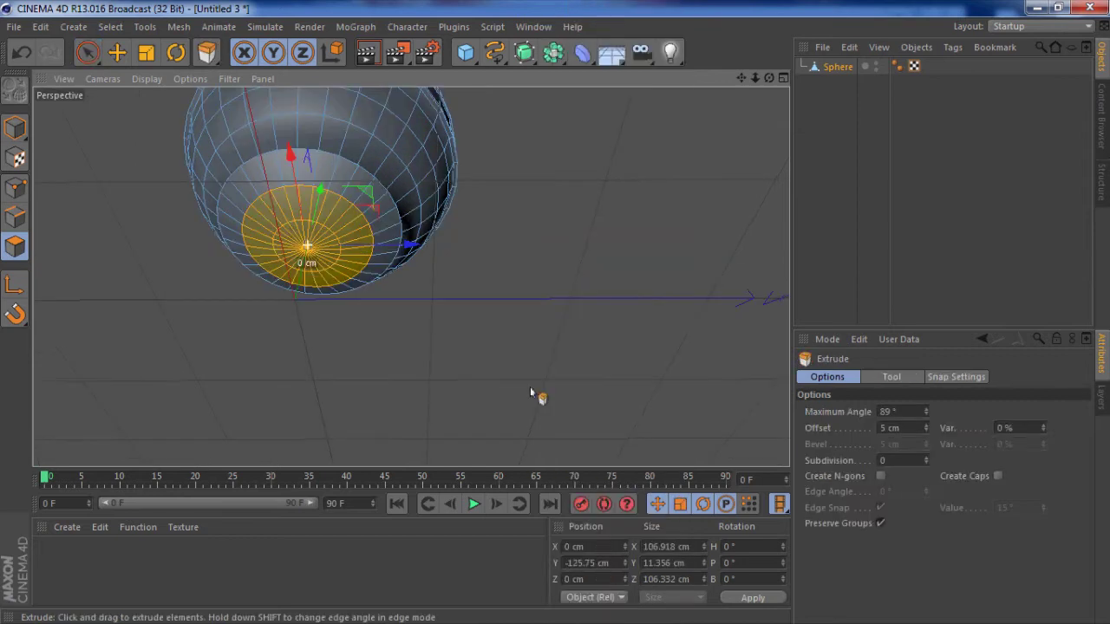
{"action": "left_click_drag", "start_coordinate": [530, 387], "coordinate": [556, 317], "text": "alt"}
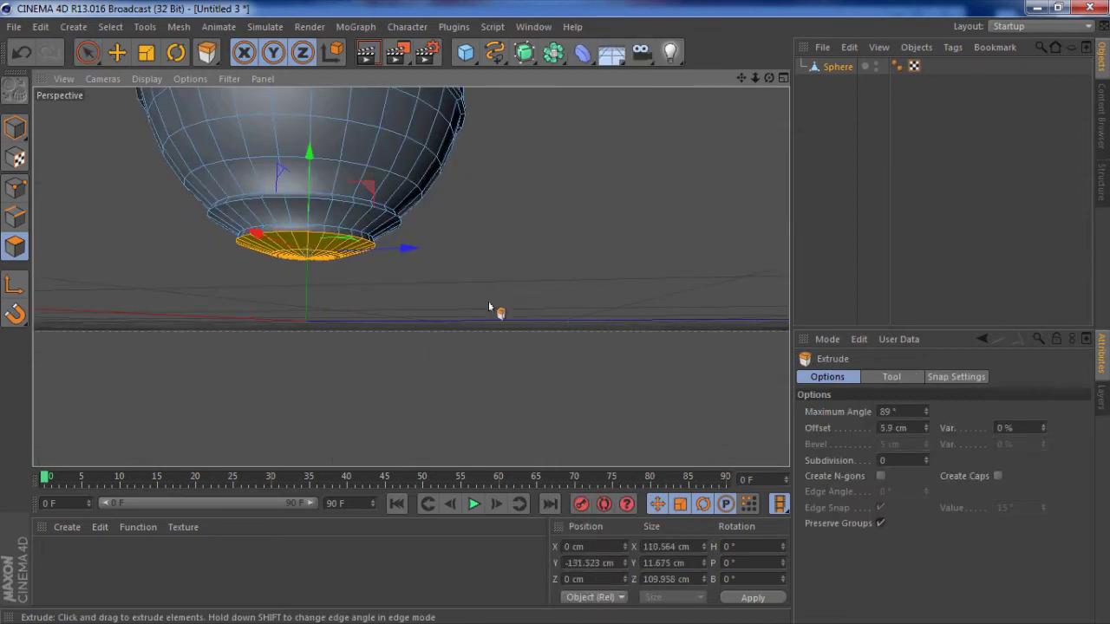
{"action": "left_click_drag", "start_coordinate": [488, 301], "coordinate": [552, 305], "text": "alt"}
Reduce the bottom cap selection to the innermost polygons around the pole and extrude them outward.
{"action": "left_click", "coordinate": [87, 52]}
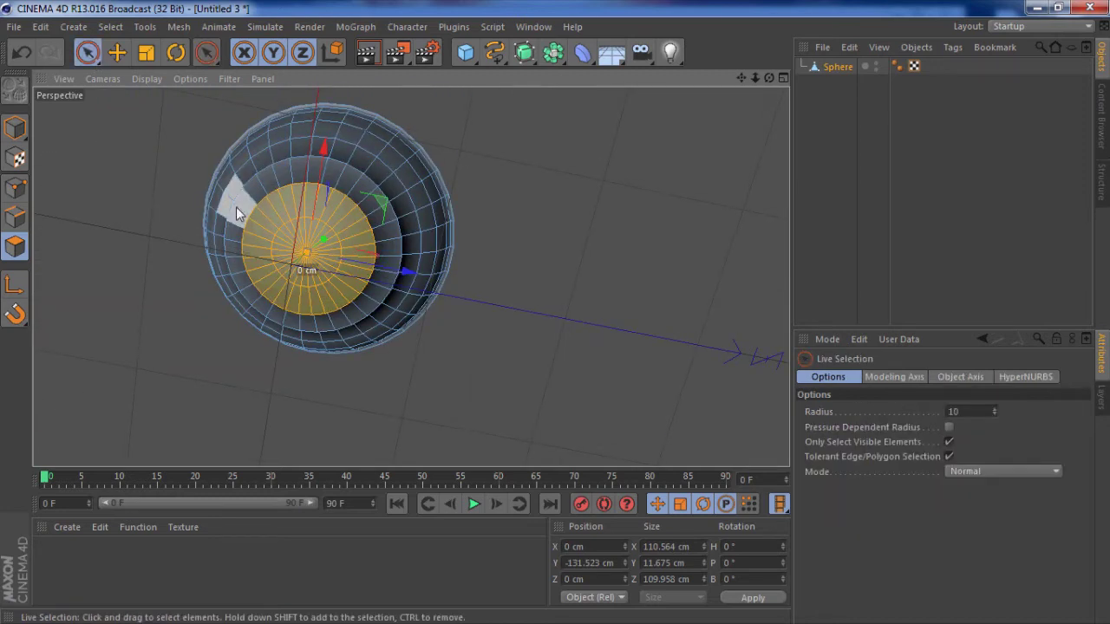
{"action": "mouse_move", "coordinate": [267, 217]}
{"action": "left_mouse_down", "text": "ctrl"}
{"action": "mouse_move", "coordinate": [336, 209]}
{"action": "mouse_move", "coordinate": [293, 322]}
{"action": "left_mouse_up", "text": "ctrl"}
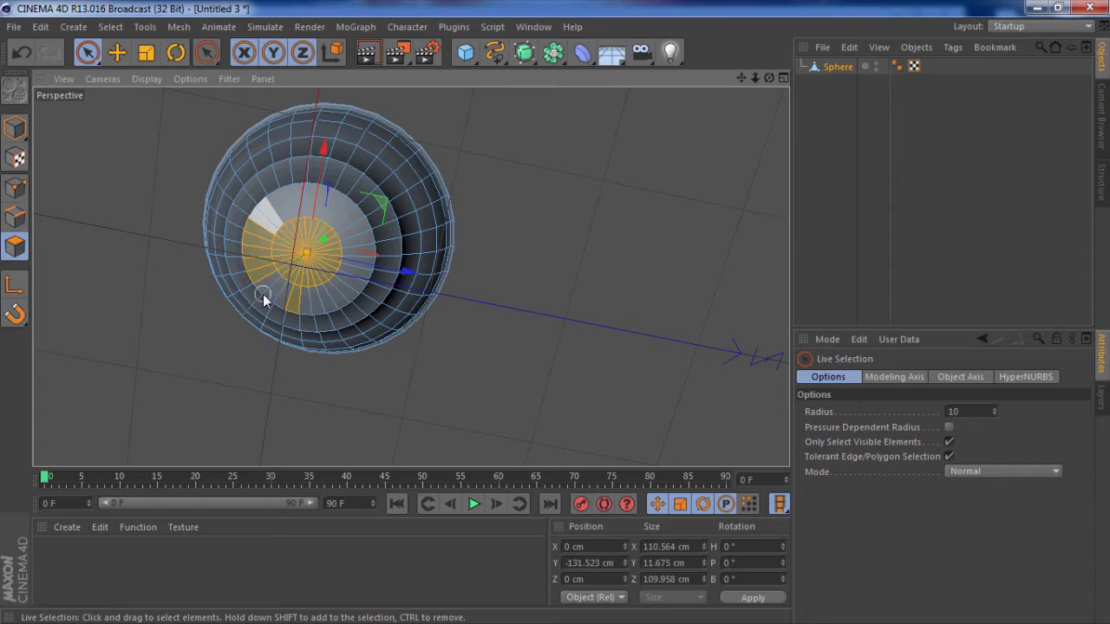
{"action": "right_click", "coordinate": [457, 255]}
{"action": "left_click", "coordinate": [510, 298]}
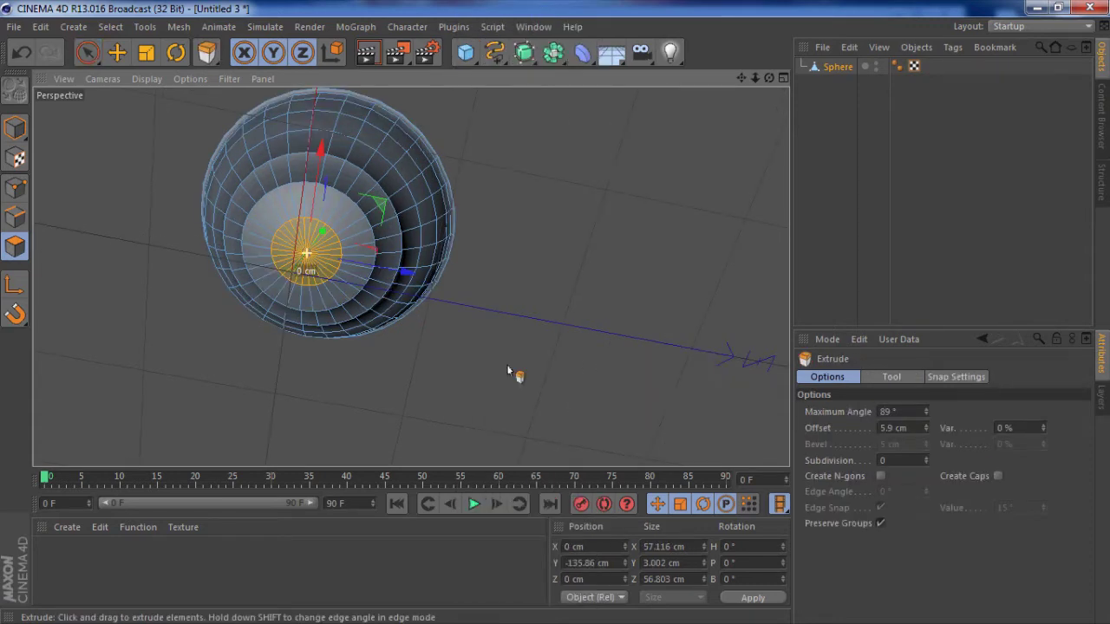
{"action": "left_click_drag", "start_coordinate": [512, 372], "coordinate": [560, 312], "text": "alt"}
{"action": "left_click_drag", "start_coordinate": [383, 305], "coordinate": [304, 321], "text": "alt"}
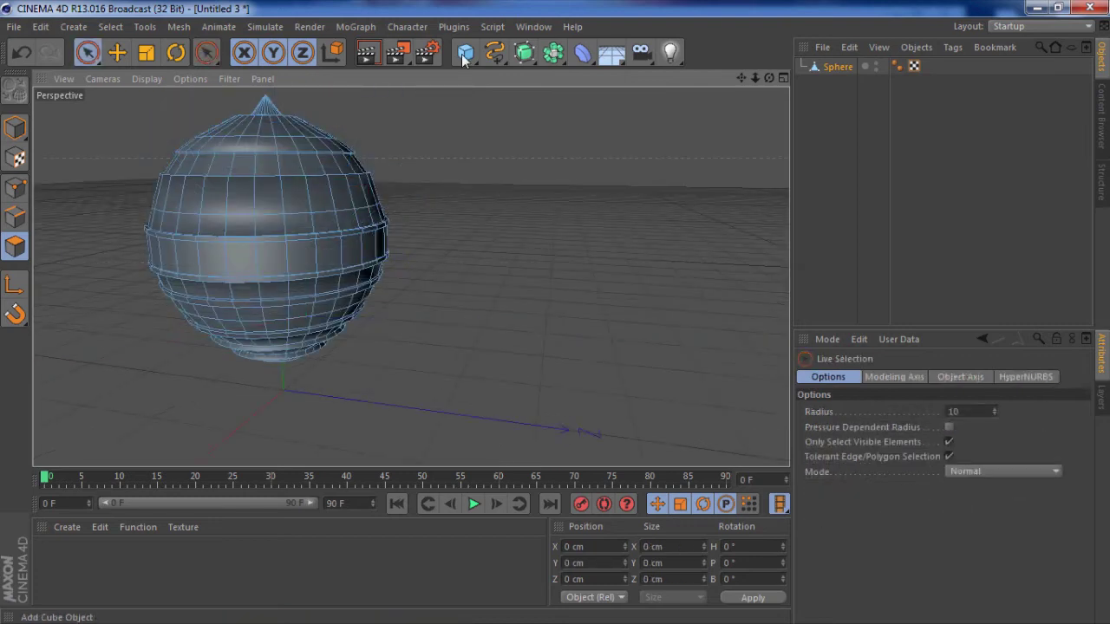
Add a second sphere primitive and scale it down to a radius of about 13 cm.
{"action": "left_click", "coordinate": [464, 59]}
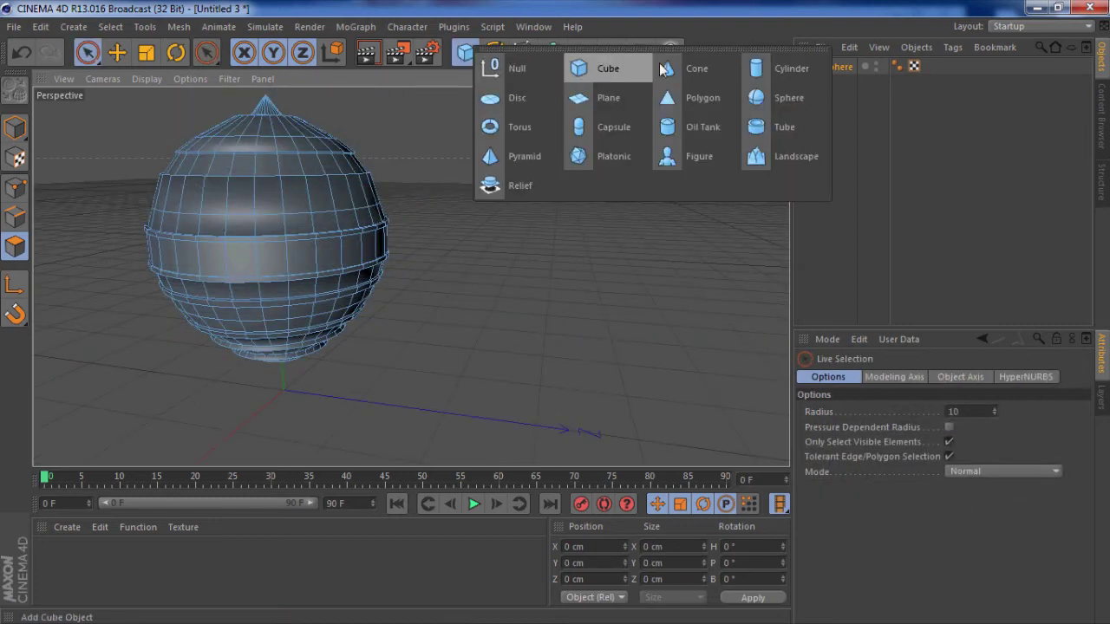
{"action": "left_click", "coordinate": [773, 93]}
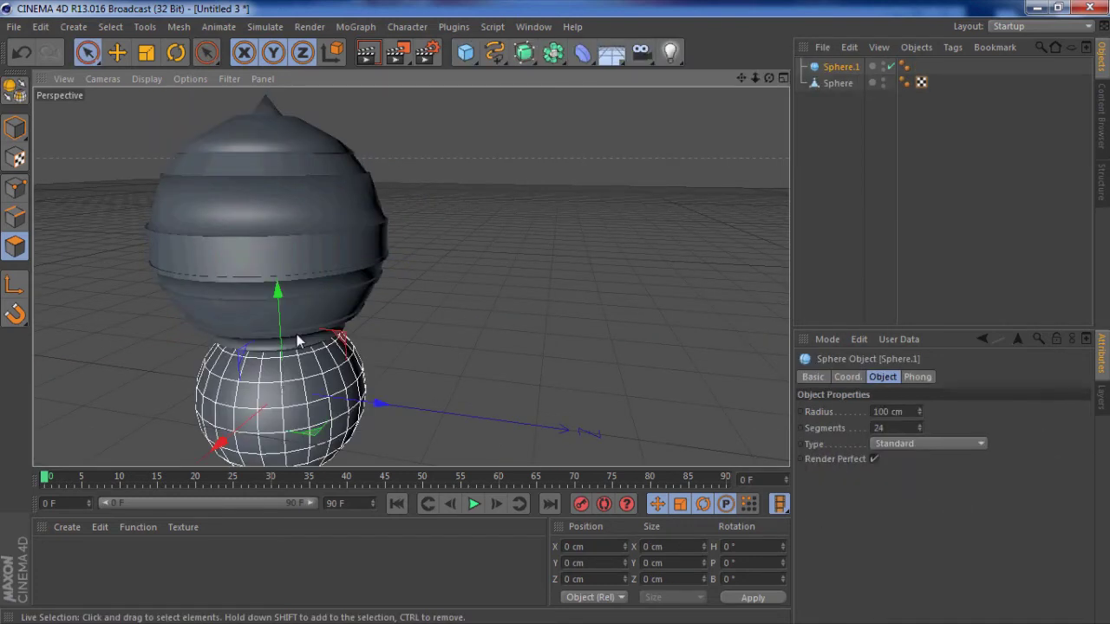
{"action": "key", "text": "t"}
{"action": "left_click_drag", "start_coordinate": [465, 288], "coordinate": [556, 312]}
{"action": "key", "text": "e"}
Move the small sphere onto the surface of the head's middle band, at about Y 185.6 cm and Z 131.4 cm, and check its placement.
{"action": "left_click", "coordinate": [118, 56]}
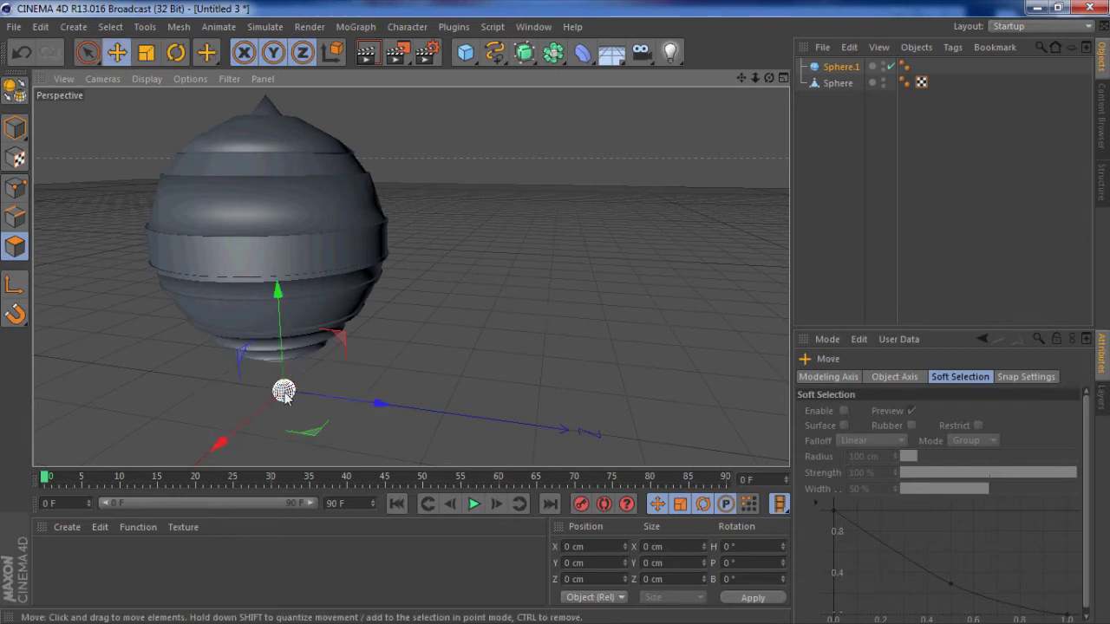
{"action": "left_click_drag", "start_coordinate": [277, 289], "coordinate": [259, 191]}
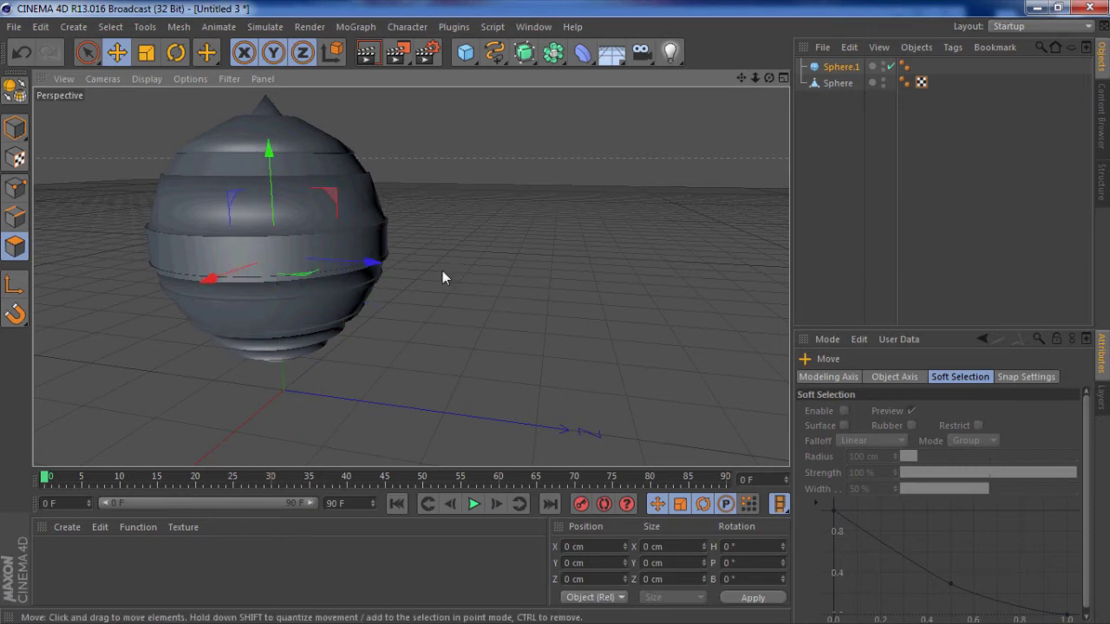
{"action": "left_click_drag", "start_coordinate": [401, 269], "coordinate": [496, 293]}
{"action": "left_click_drag", "start_coordinate": [373, 157], "coordinate": [405, 163]}
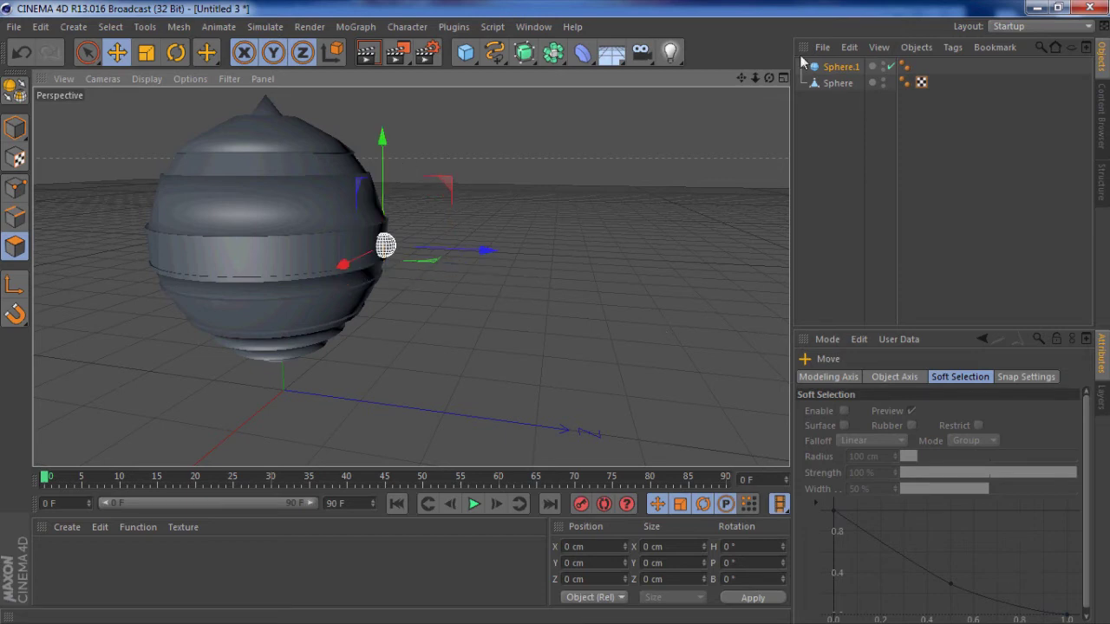
{"action": "left_click", "coordinate": [783, 78]}
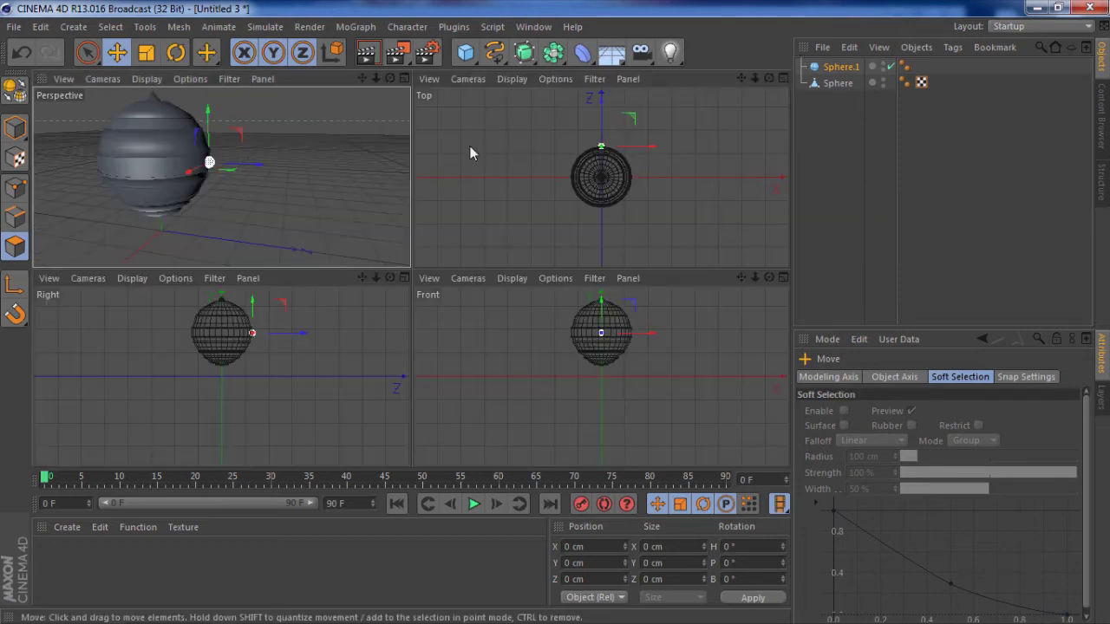
{"action": "left_click", "coordinate": [783, 78]}
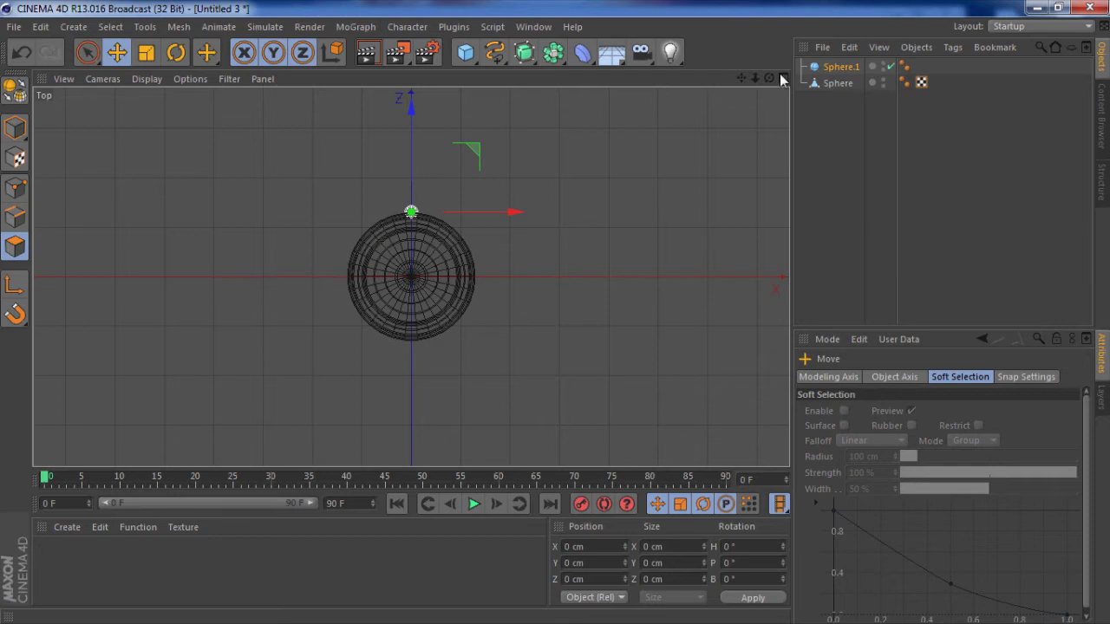
{"action": "left_click", "coordinate": [783, 78]}
{"action": "left_click", "coordinate": [397, 75]}
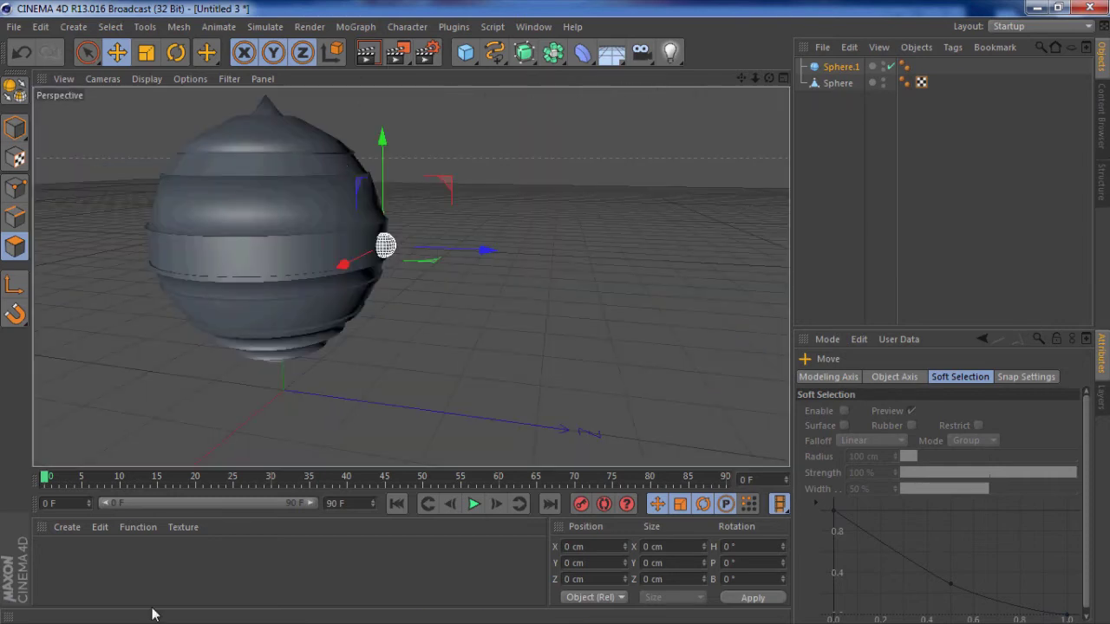
Create a new material with the red-spinel-2456_1 image as its color texture, without copying the image to the project location.
{"action": "double_click", "coordinate": [143, 563]}
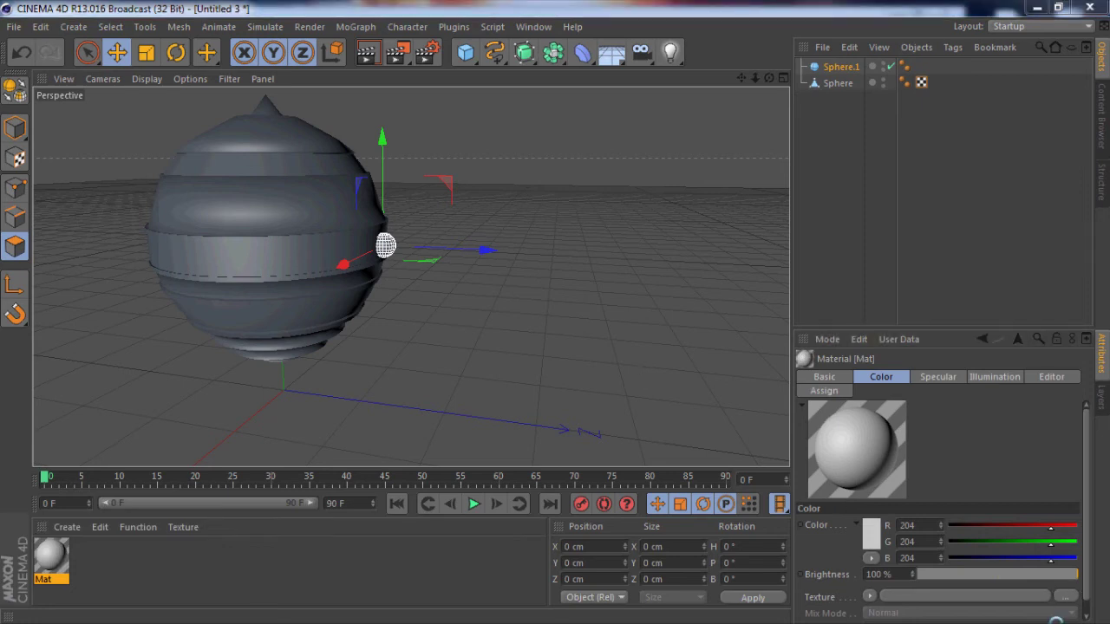
{"action": "left_click", "coordinate": [1065, 597]}
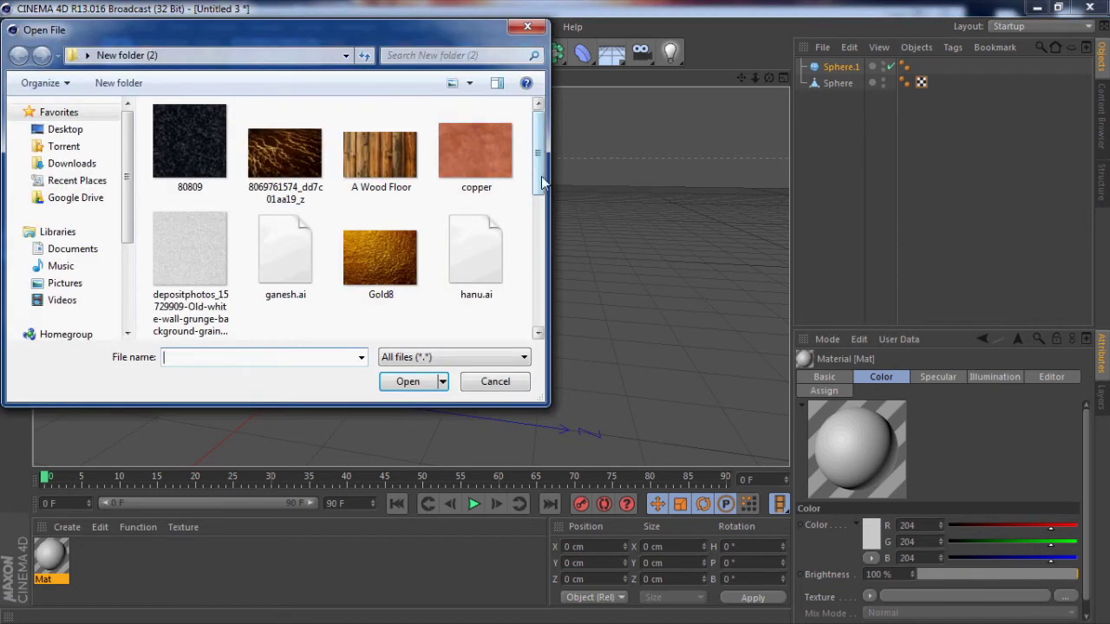
{"action": "left_click_drag", "start_coordinate": [542, 182], "coordinate": [542, 260]}
{"action": "left_click", "coordinate": [190, 256]}
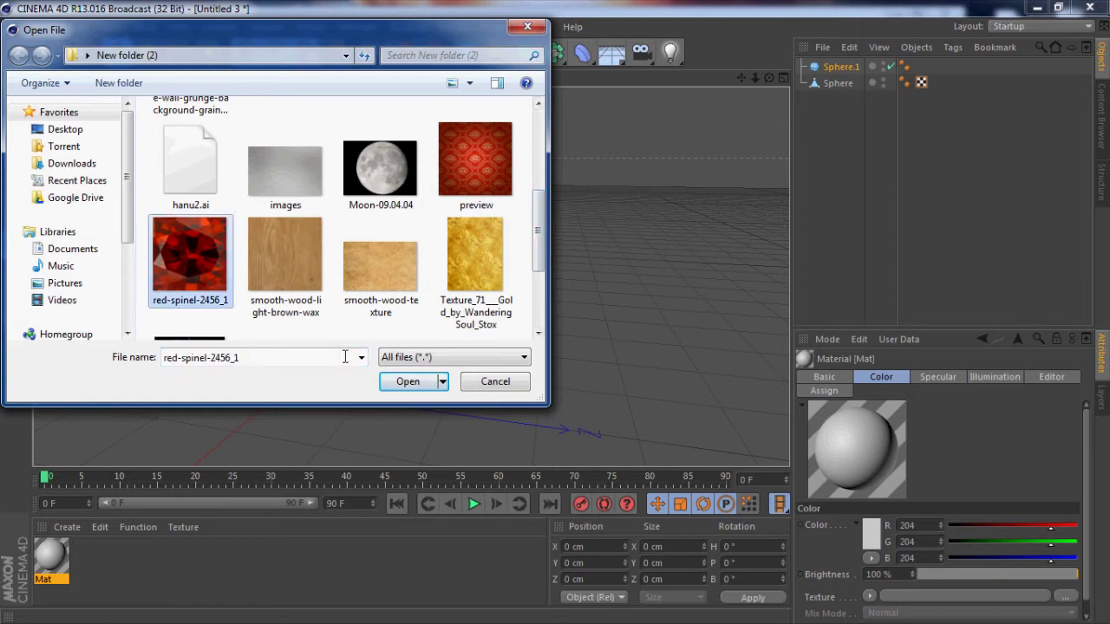
{"action": "left_click", "coordinate": [408, 381]}
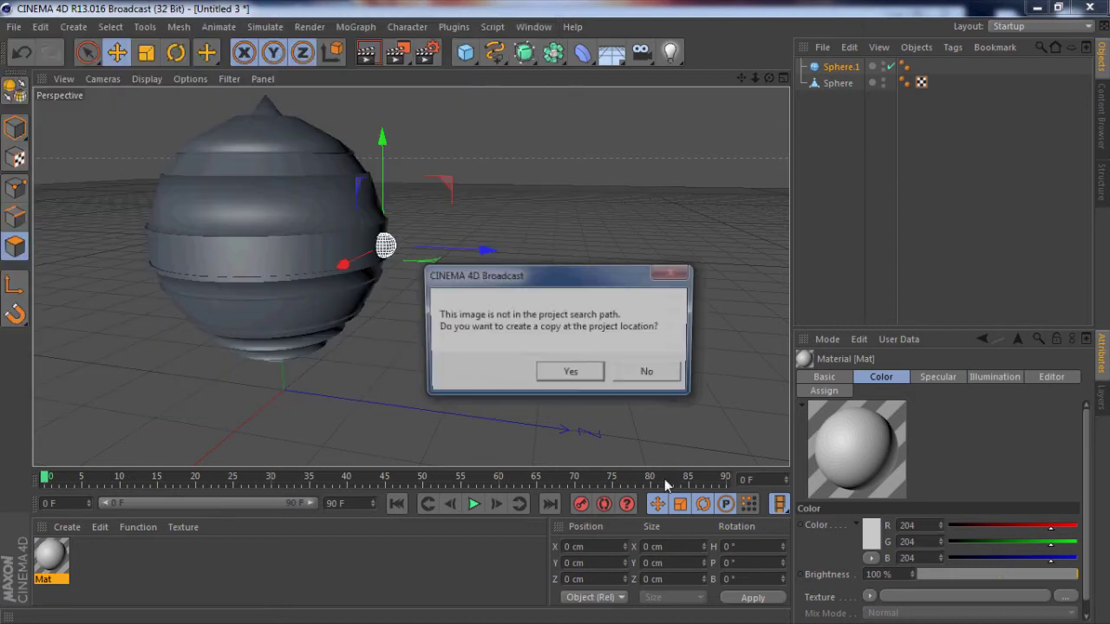
{"action": "left_click", "coordinate": [634, 375]}
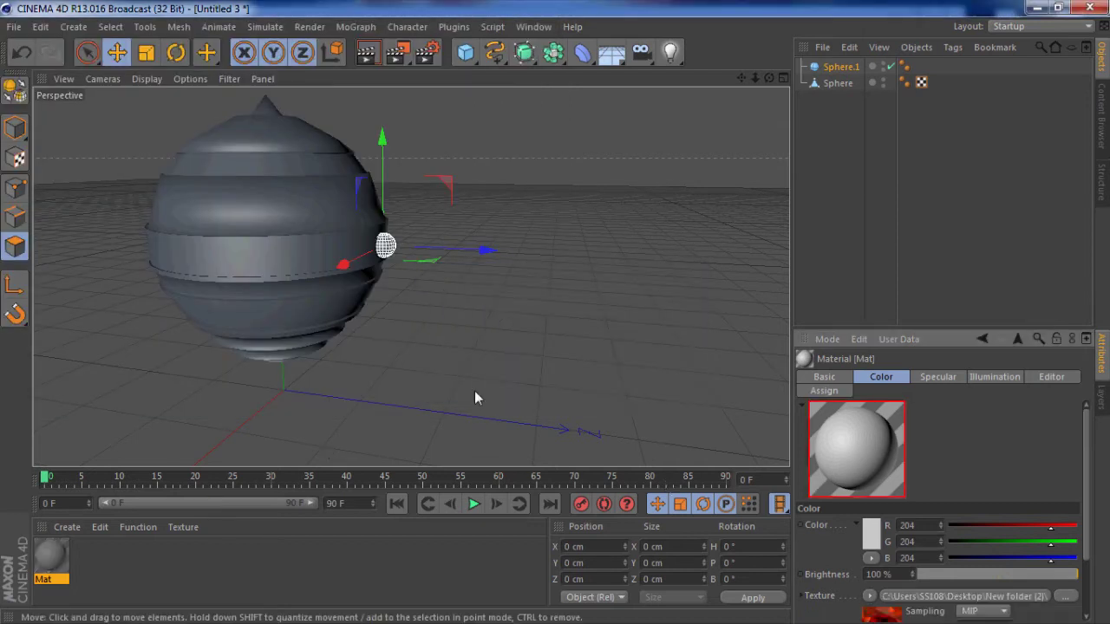
{"action": "scroll", "coordinate": [475, 391], "scroll_direction": "up", "scroll_amount": 2}
{"action": "scroll", "coordinate": [392, 307], "scroll_direction": "up", "scroll_amount": 3}
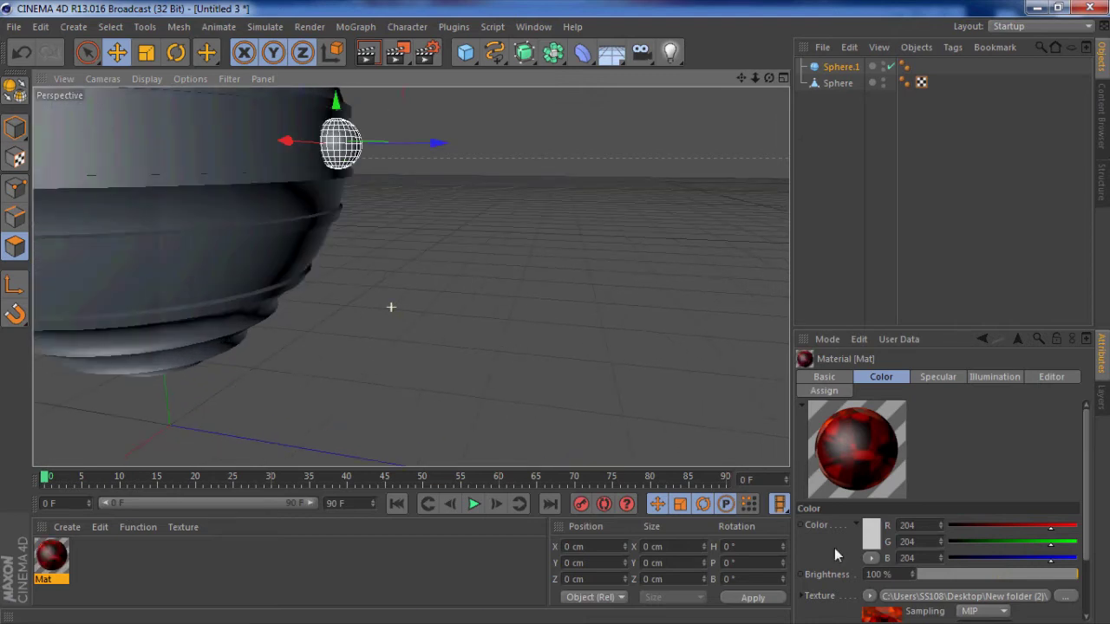
Give the red material reflection at about 54% brightness with specular disabled, and apply it to the small sphere.
{"action": "right_click", "coordinate": [52, 555]}
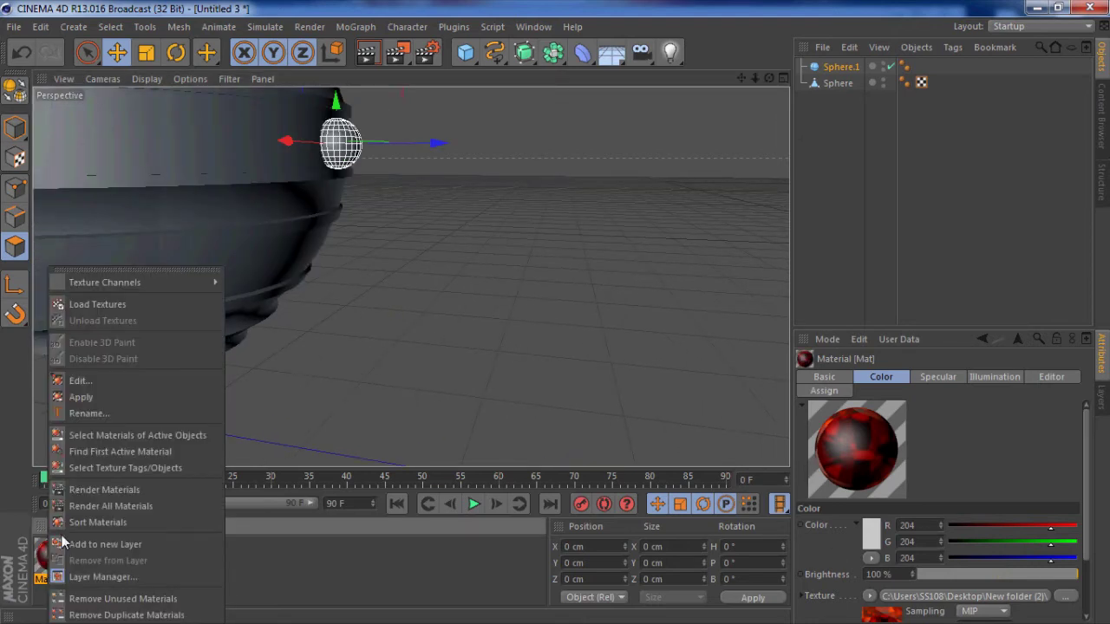
{"action": "left_click", "coordinate": [101, 381]}
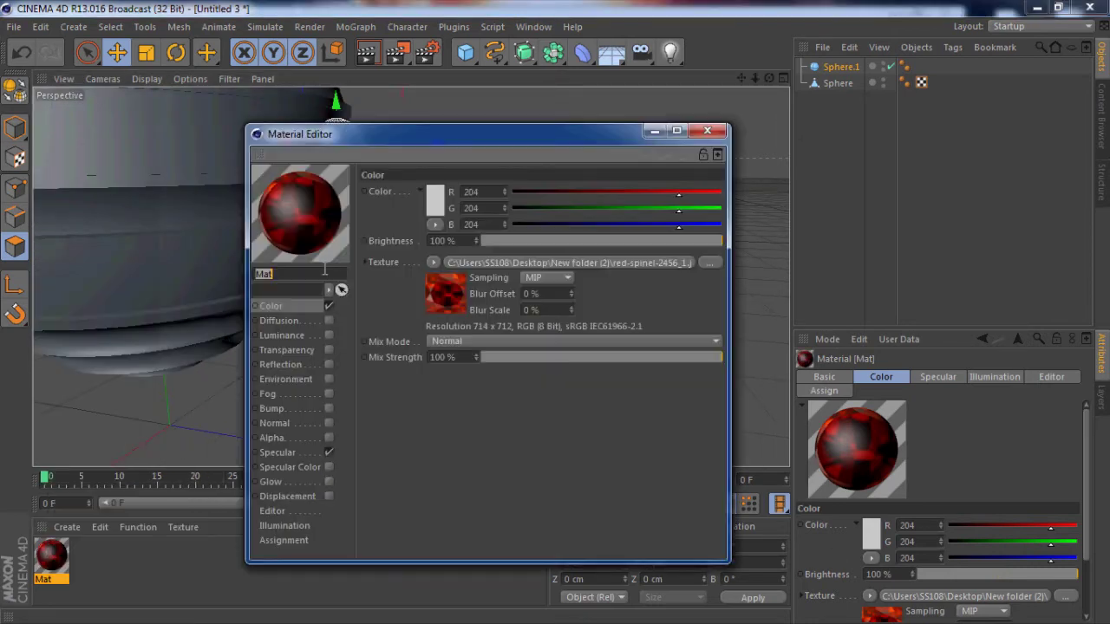
{"action": "left_click", "coordinate": [328, 365]}
{"action": "left_click", "coordinate": [329, 452]}
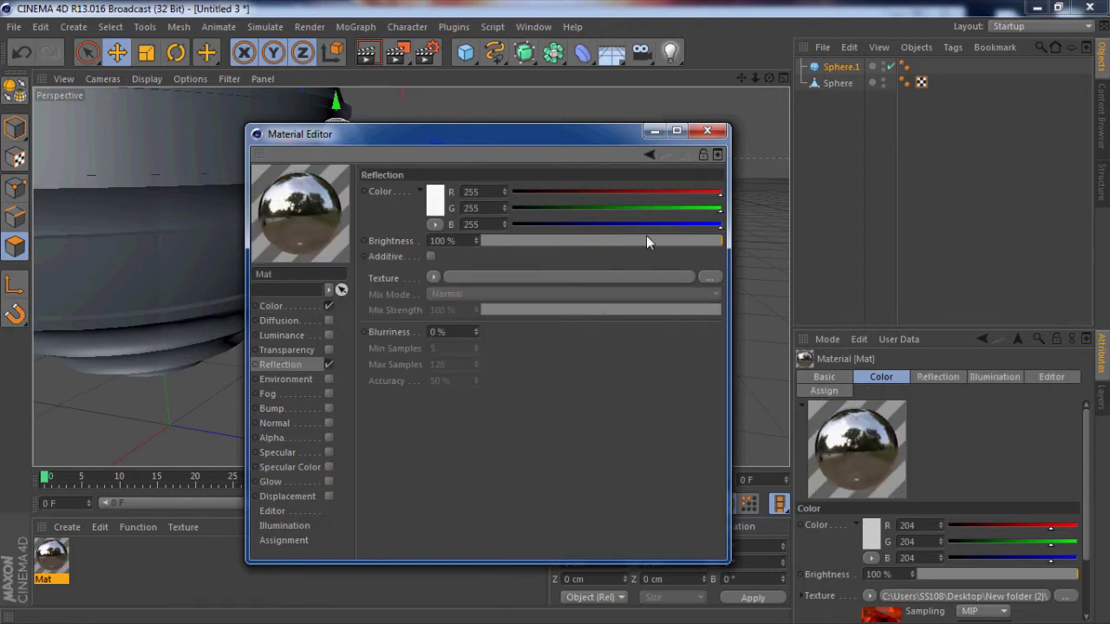
{"action": "left_click_drag", "start_coordinate": [646, 241], "coordinate": [613, 243]}
{"action": "left_click", "coordinate": [721, 136]}
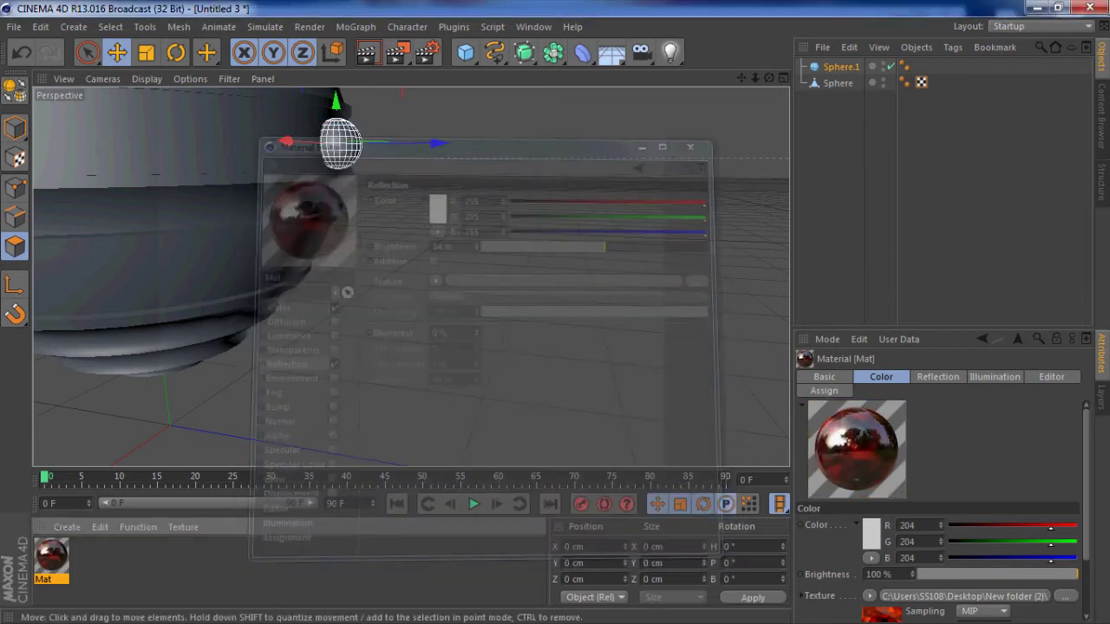
{"action": "left_click_drag", "start_coordinate": [345, 132], "coordinate": [344, 135]}
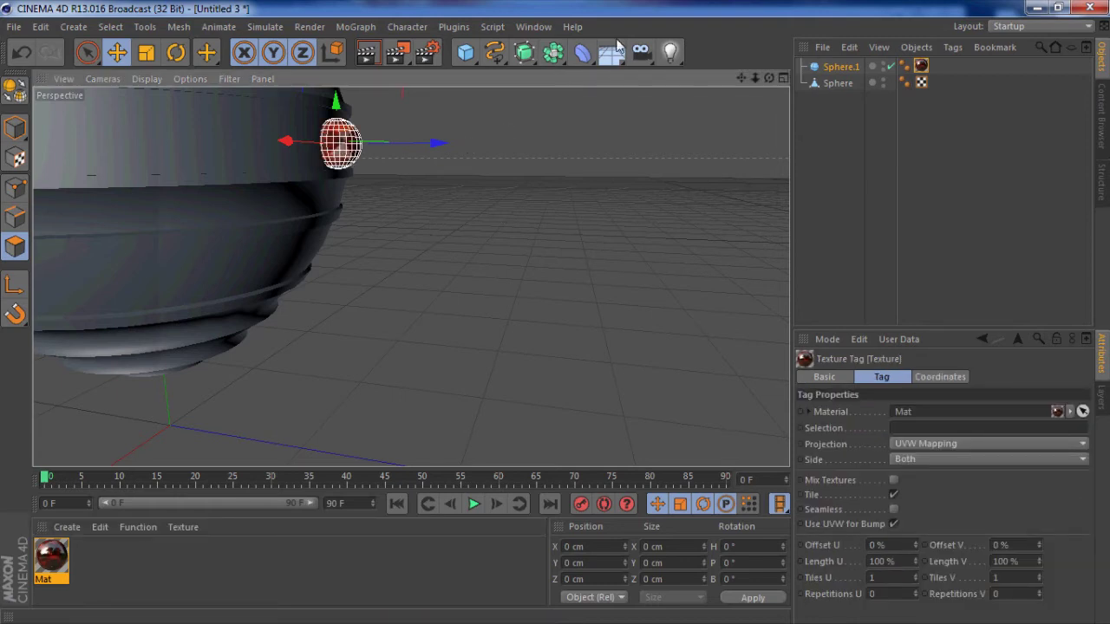
Try duplicating the small red sphere and placing the copy beside it along the head's rim, and undo the duplication.
{"action": "left_click", "coordinate": [783, 78]}
{"action": "left_click_drag", "start_coordinate": [556, 105], "coordinate": [553, 100]}
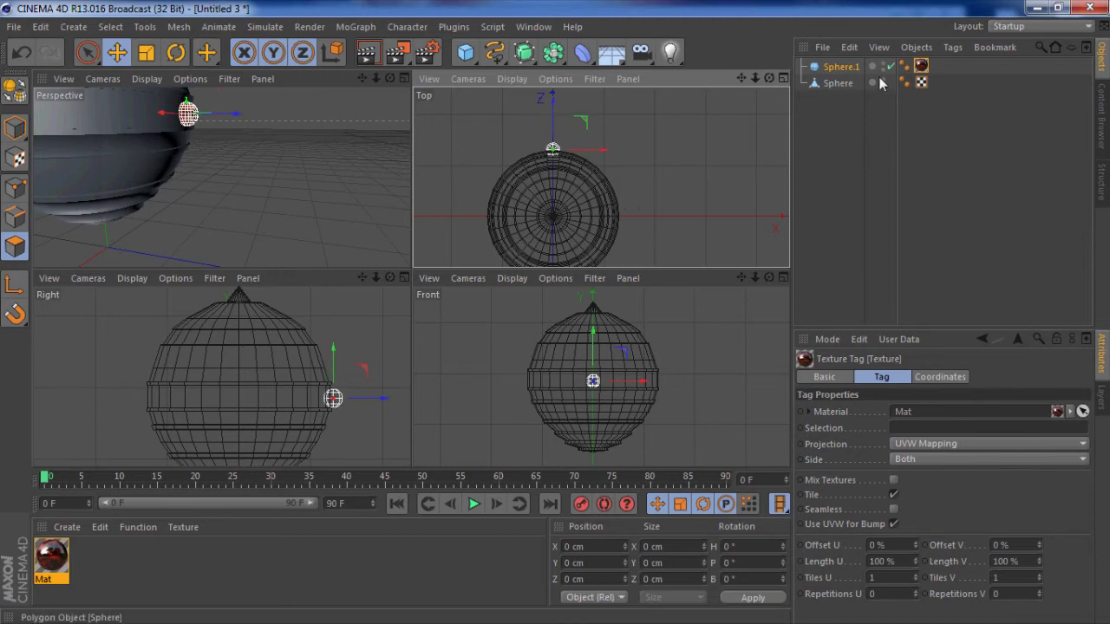
{"action": "left_click_drag", "start_coordinate": [603, 150], "coordinate": [628, 152], "text": "ctrl"}
{"action": "left_click_drag", "start_coordinate": [578, 100], "coordinate": [577, 107]}
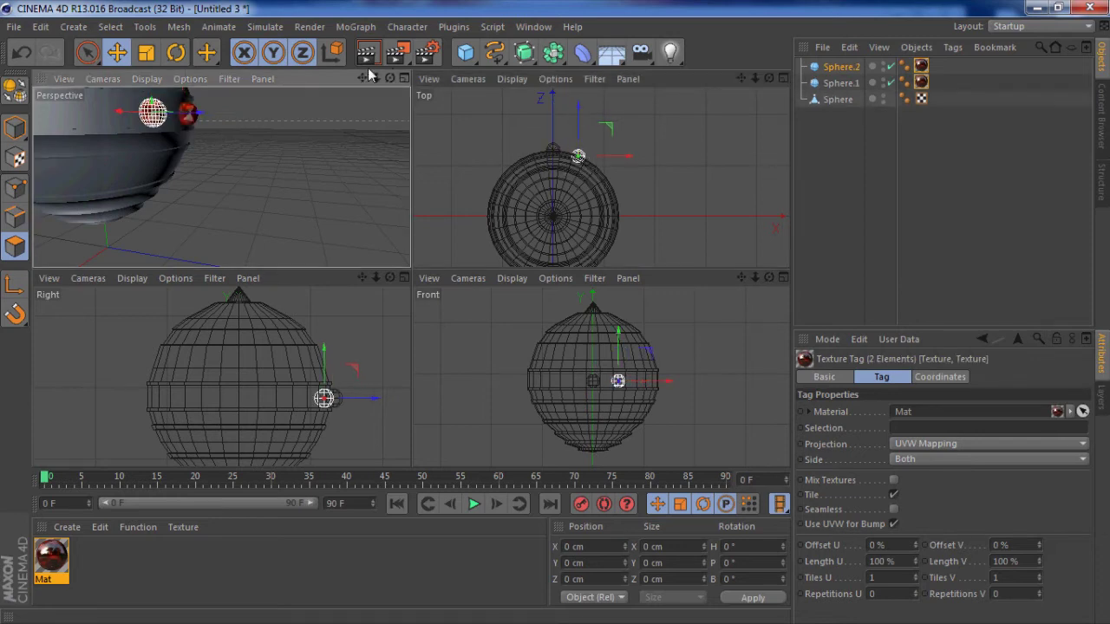
{"action": "left_click_drag", "start_coordinate": [364, 76], "coordinate": [419, 270]}
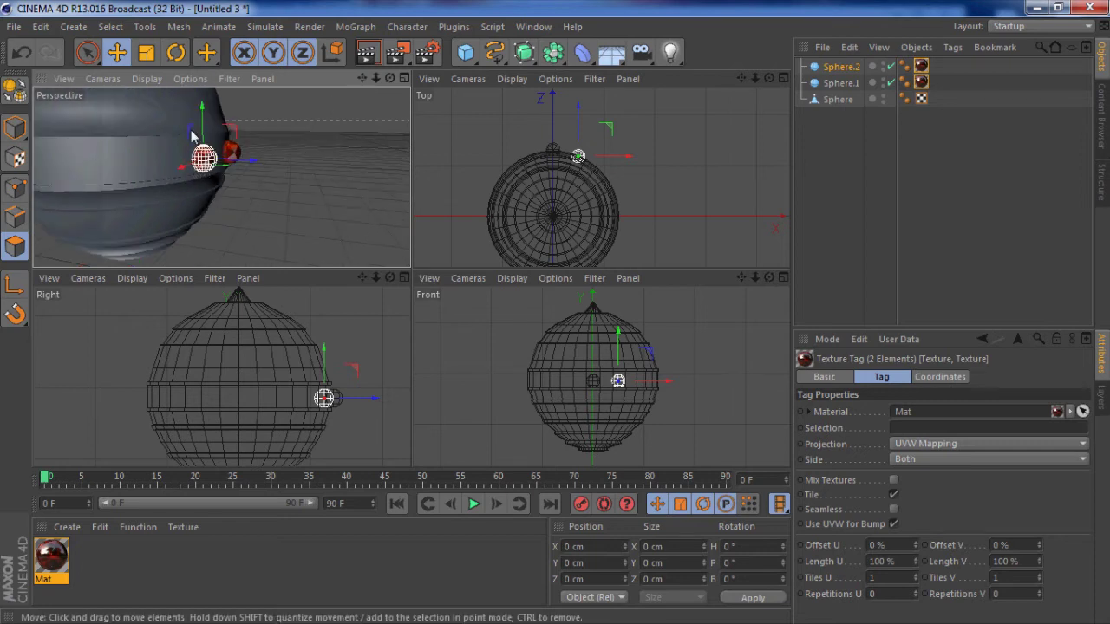
{"action": "left_click", "coordinate": [352, 128]}
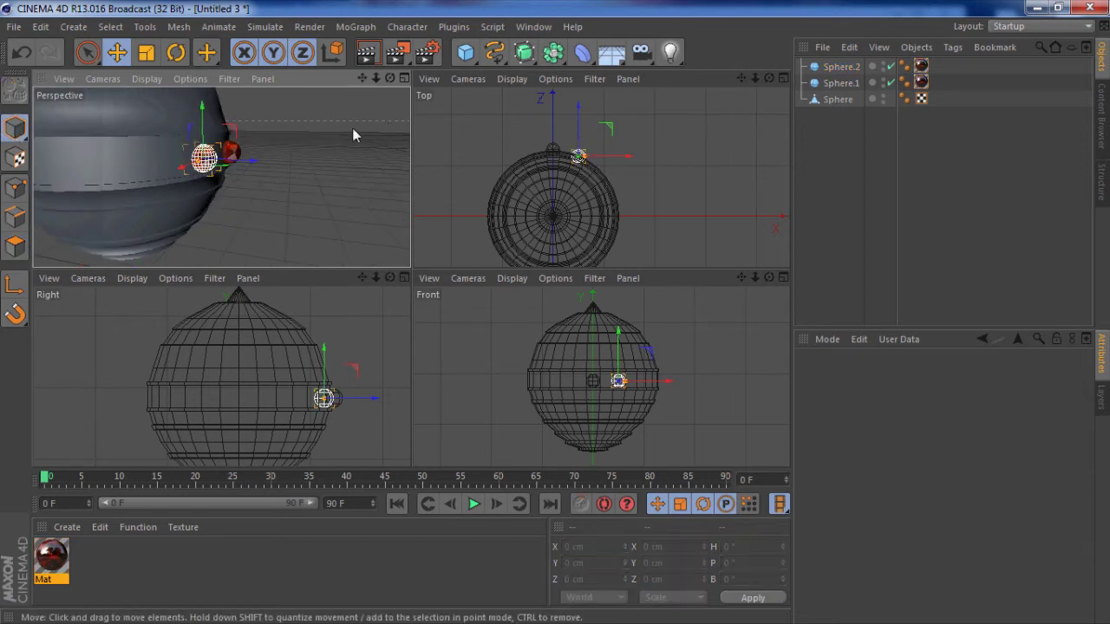
{"action": "key", "text": "ctrl+z"}
Place the small red sphere inside a new MoGraph Cloner and set the clone count to 7.
{"action": "left_click", "coordinate": [355, 27]}
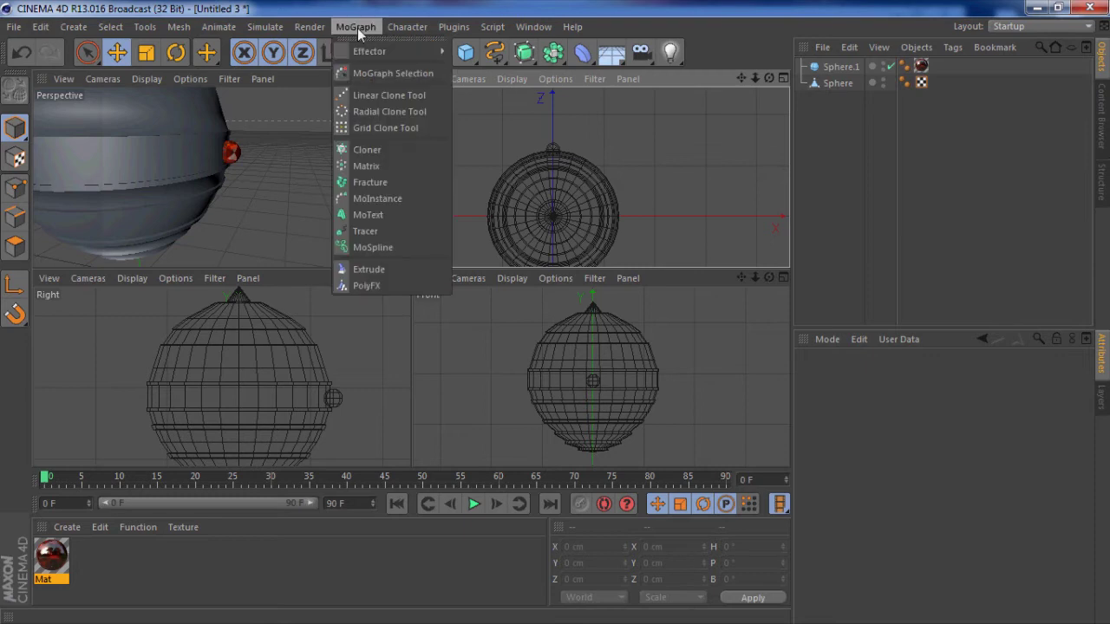
{"action": "left_click", "coordinate": [409, 148]}
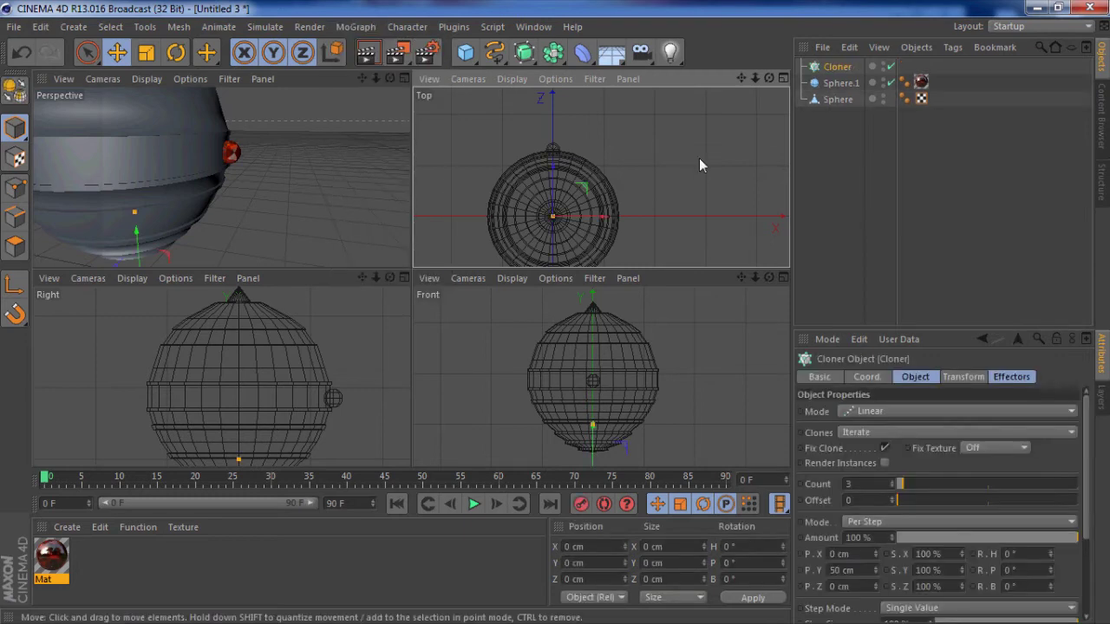
{"action": "left_click", "coordinate": [839, 83]}
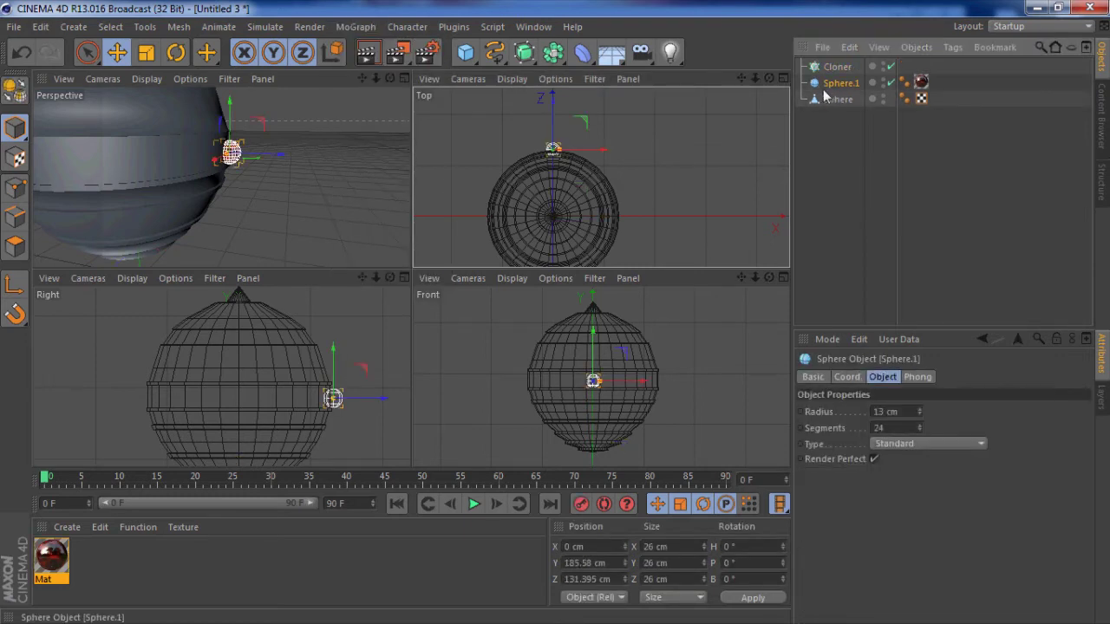
{"action": "left_click_drag", "start_coordinate": [831, 83], "coordinate": [838, 68]}
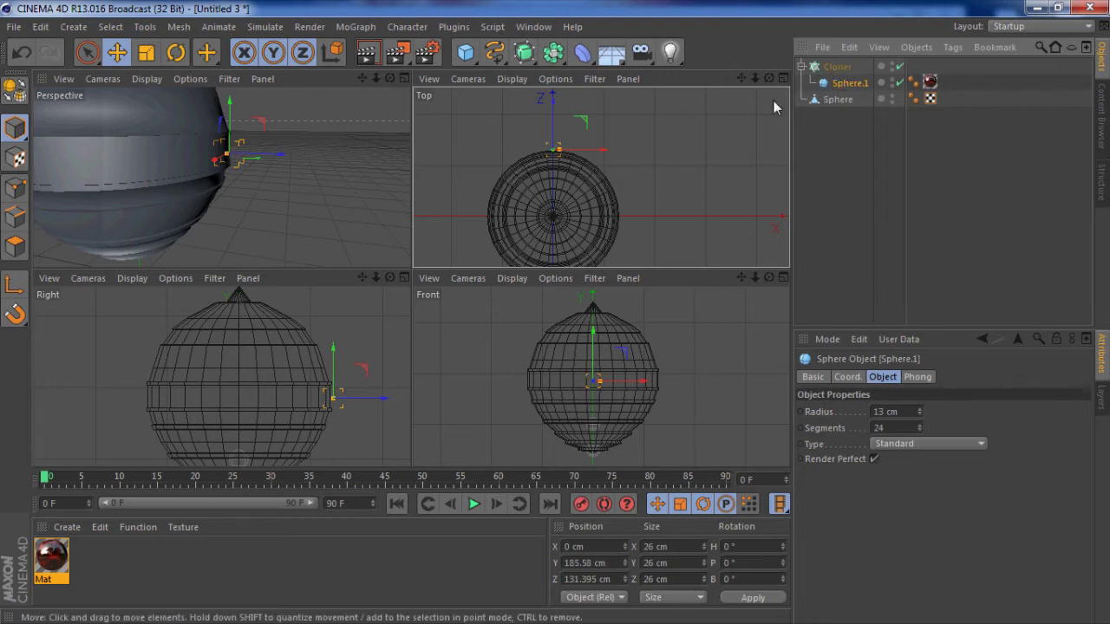
{"action": "left_click", "coordinate": [833, 67]}
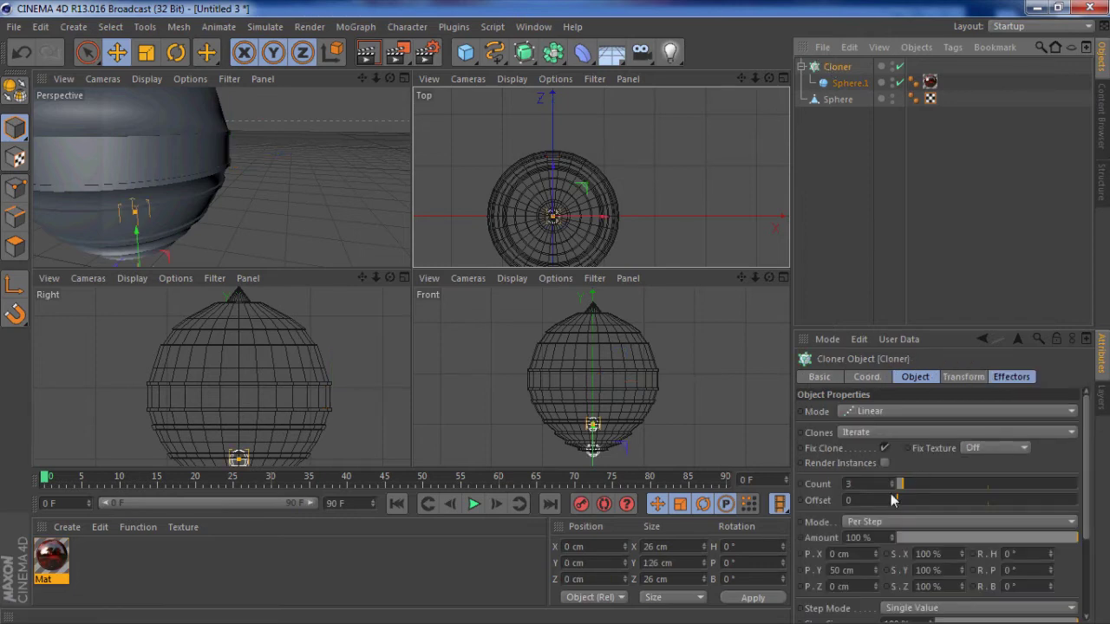
{"action": "left_click_drag", "start_coordinate": [893, 484], "coordinate": [894, 487]}
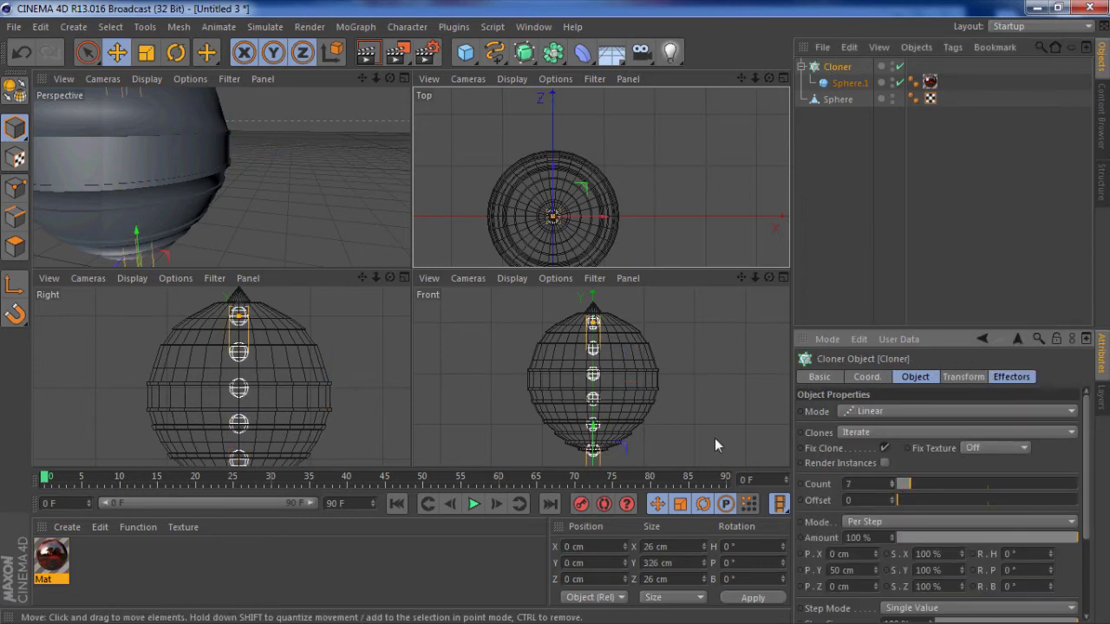
Set the Cloner's mode to Radial and its plane to XZ so the small spheres form a horizontal ring.
{"action": "left_click", "coordinate": [876, 414]}
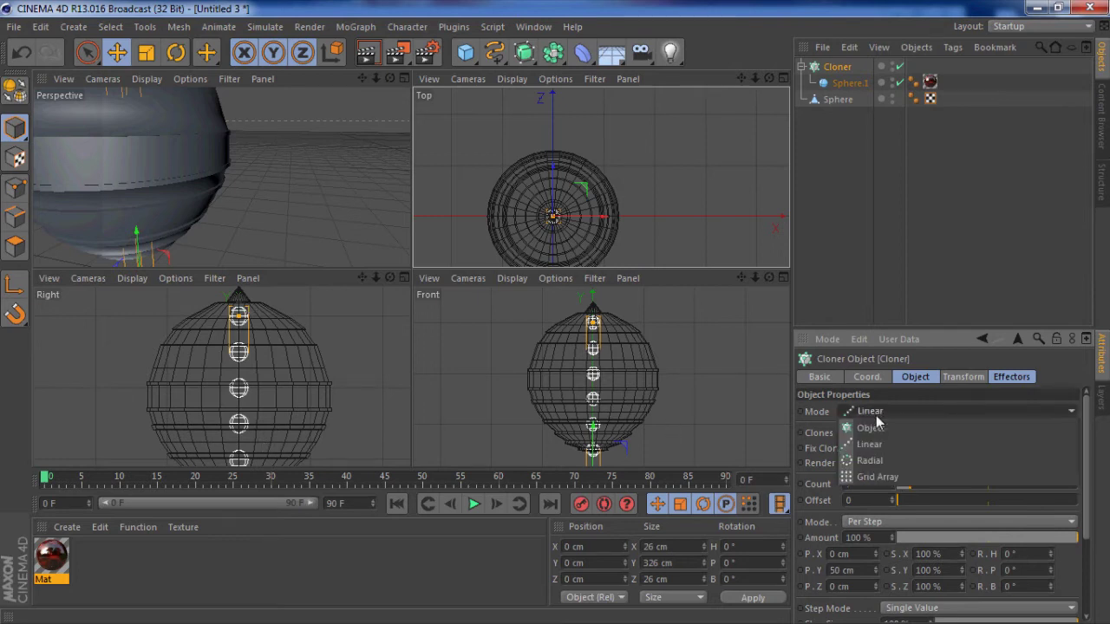
{"action": "left_click", "coordinate": [871, 460]}
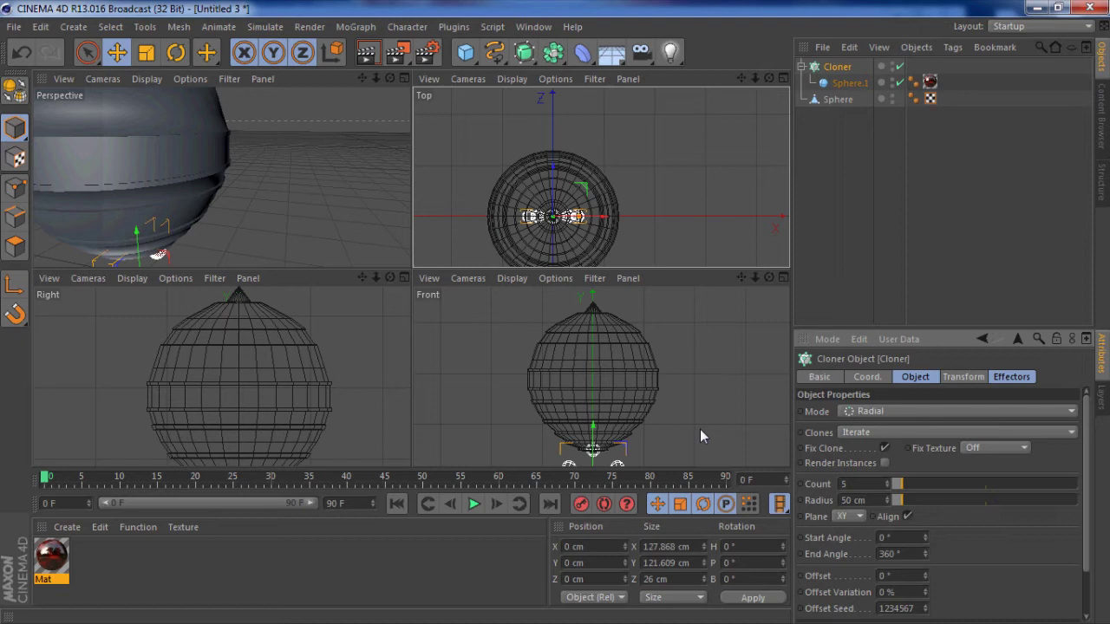
{"action": "left_click_drag", "start_coordinate": [741, 277], "coordinate": [553, 298]}
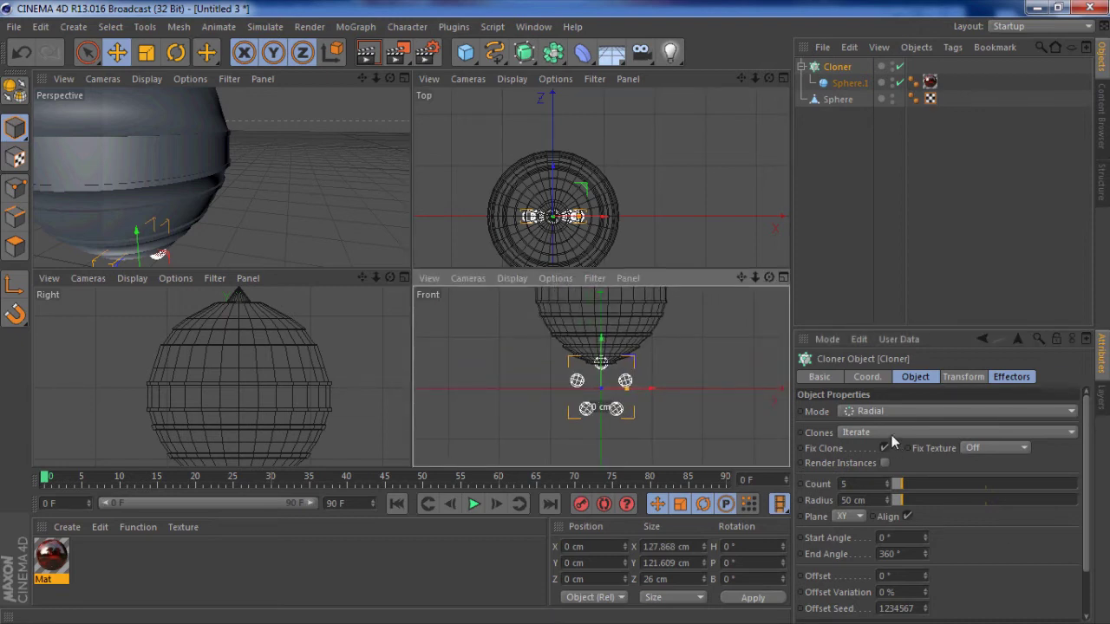
{"action": "left_click", "coordinate": [859, 517]}
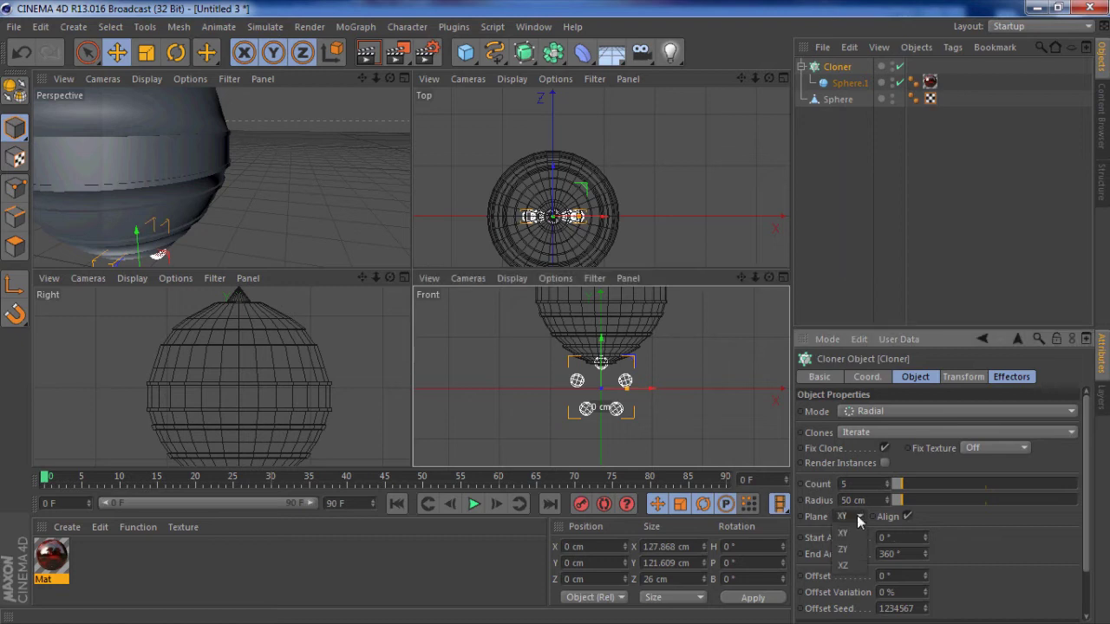
{"action": "left_click", "coordinate": [857, 564]}
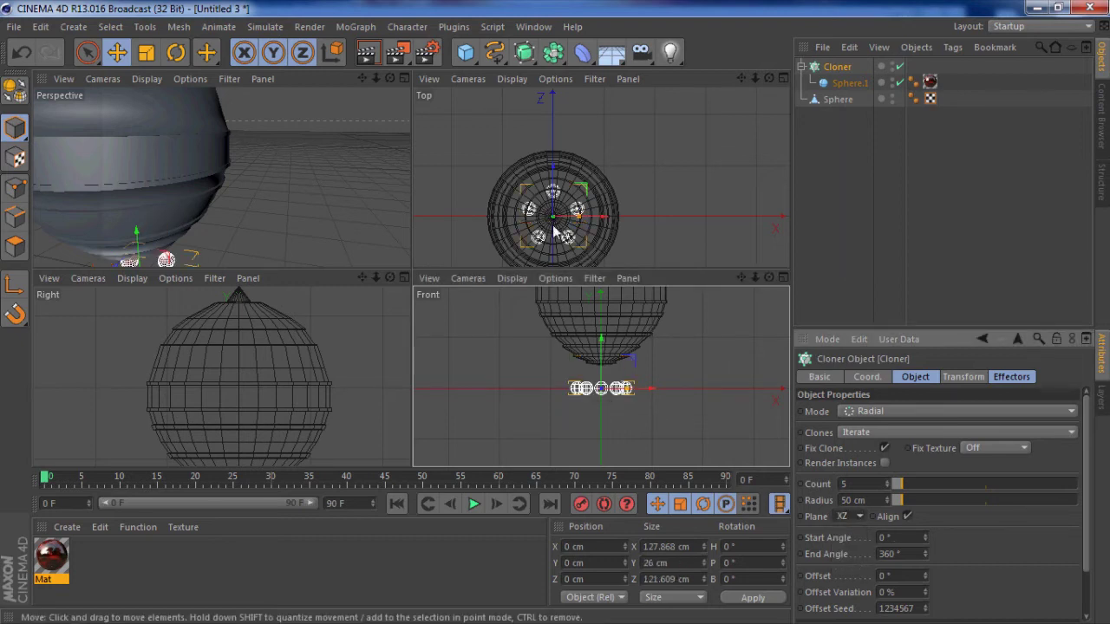
Enlarge the clone ring's radius to about 128 cm and raise the Cloner to about Y 188.5 cm, level with the head's middle band.
{"action": "left_click_drag", "start_coordinate": [579, 228], "coordinate": [582, 229]}
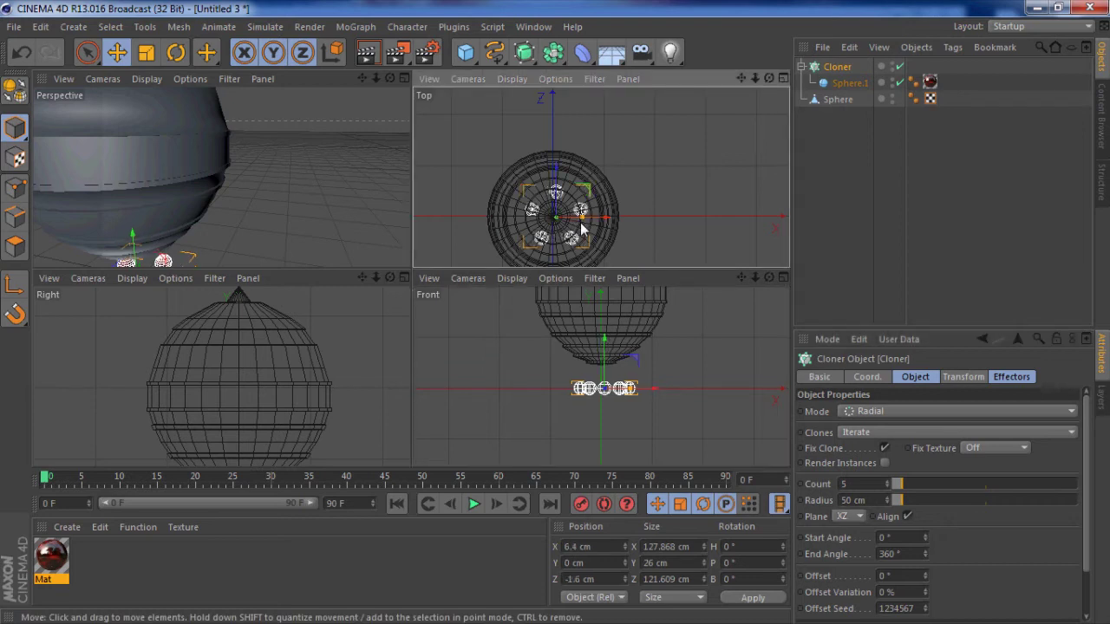
{"action": "key", "text": "ctrl+z"}
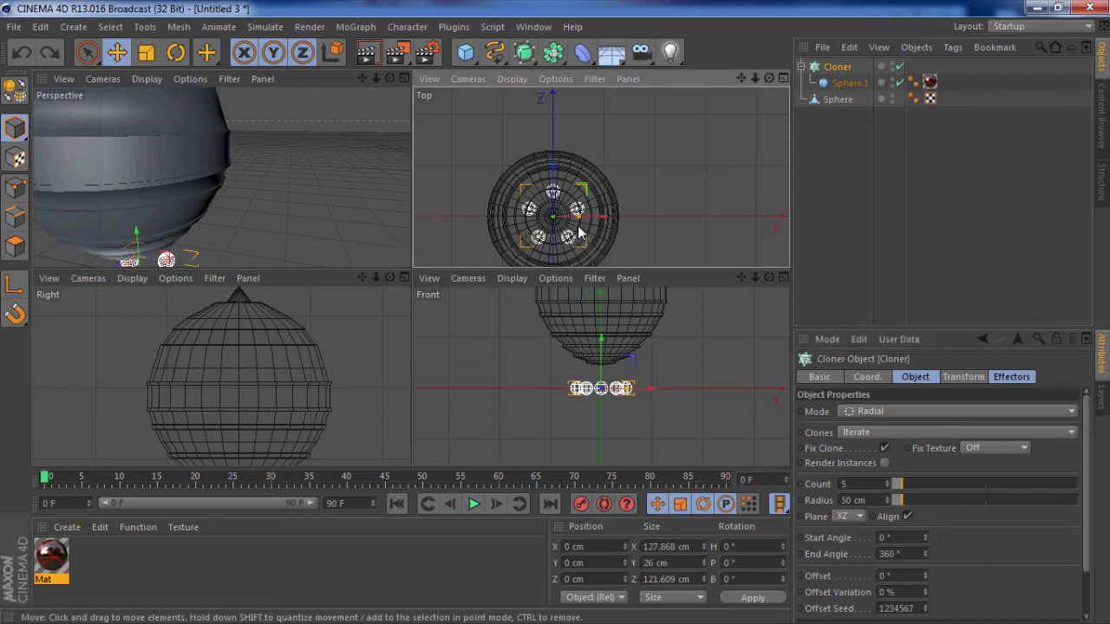
{"action": "left_click_drag", "start_coordinate": [579, 229], "coordinate": [593, 228]}
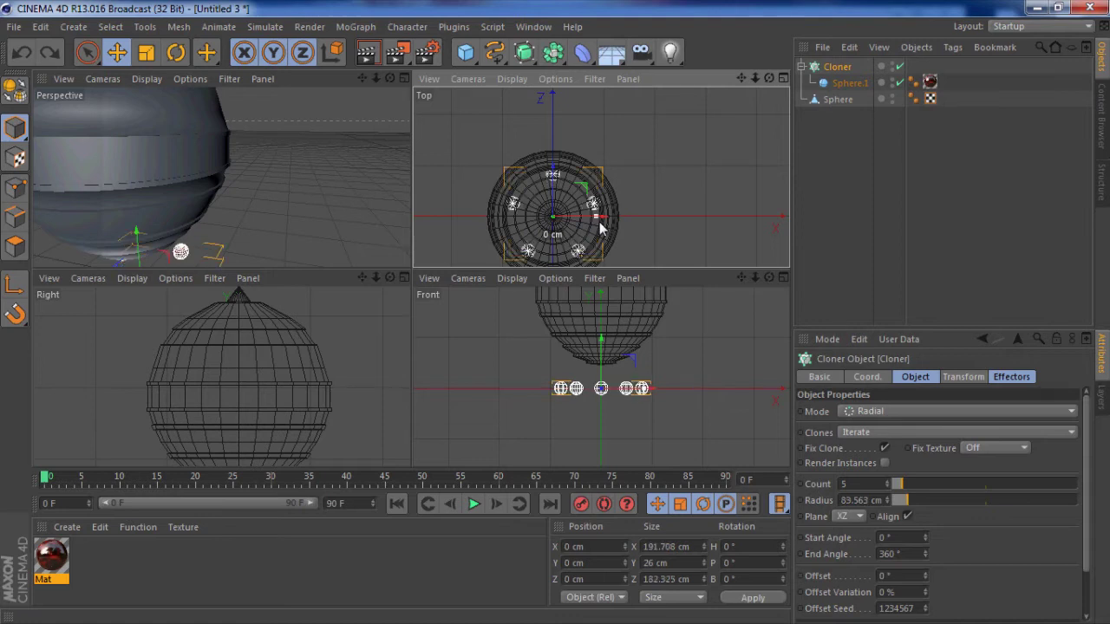
{"action": "left_click_drag", "start_coordinate": [601, 227], "coordinate": [620, 240]}
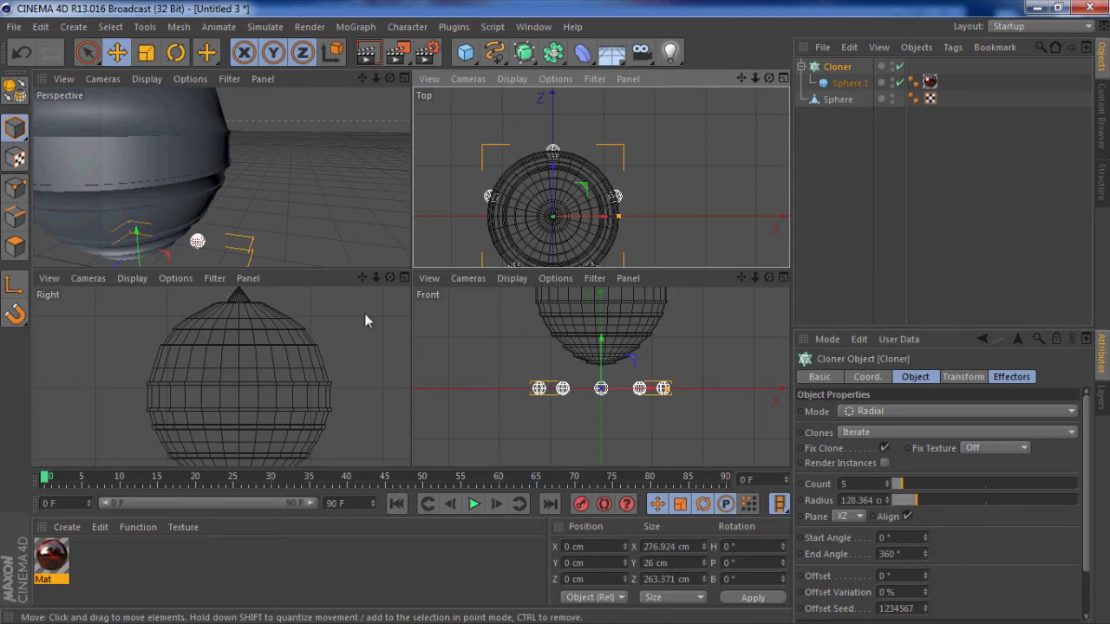
{"action": "left_click_drag", "start_coordinate": [601, 336], "coordinate": [562, 321]}
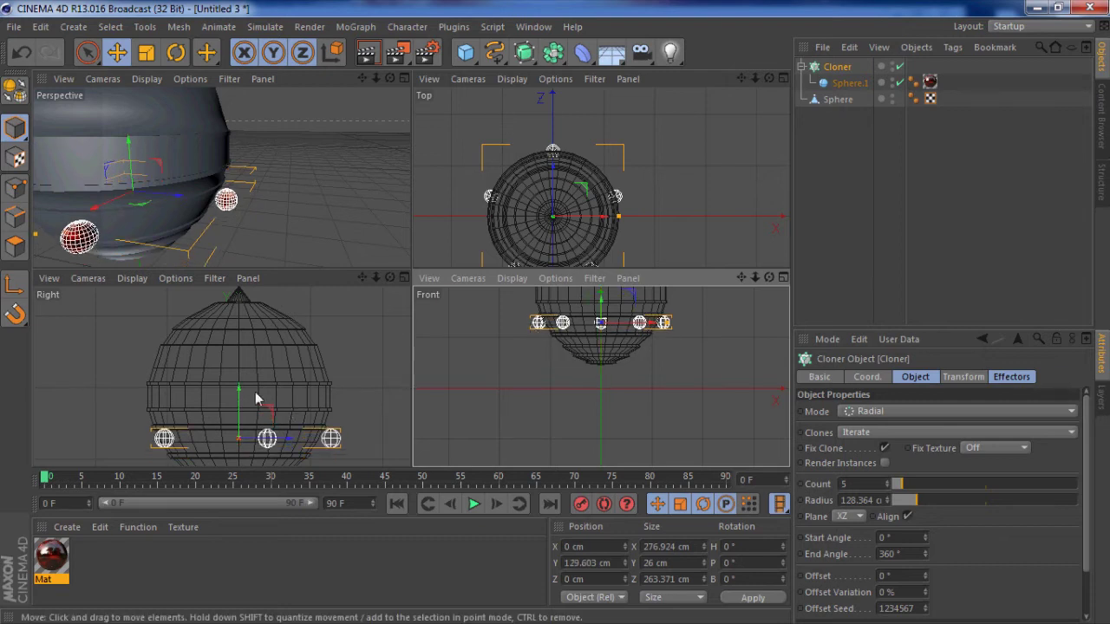
{"action": "left_click_drag", "start_coordinate": [243, 392], "coordinate": [247, 346]}
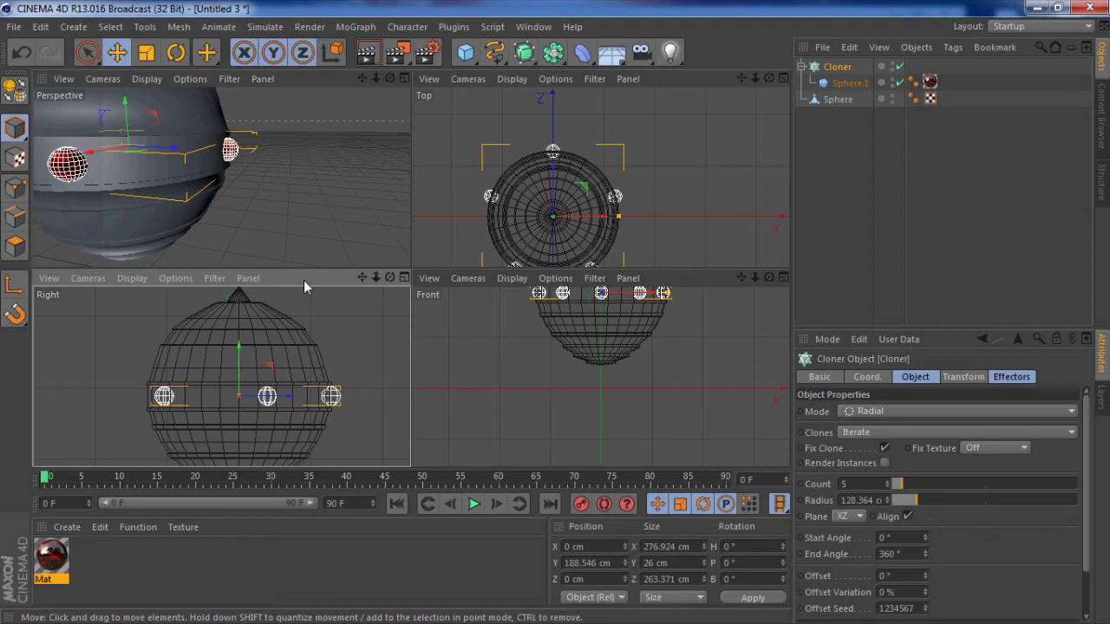
Reduce the clone ring's radius to about 120 cm and increase the clone count to 17.
{"action": "left_click_drag", "start_coordinate": [617, 216], "coordinate": [614, 222]}
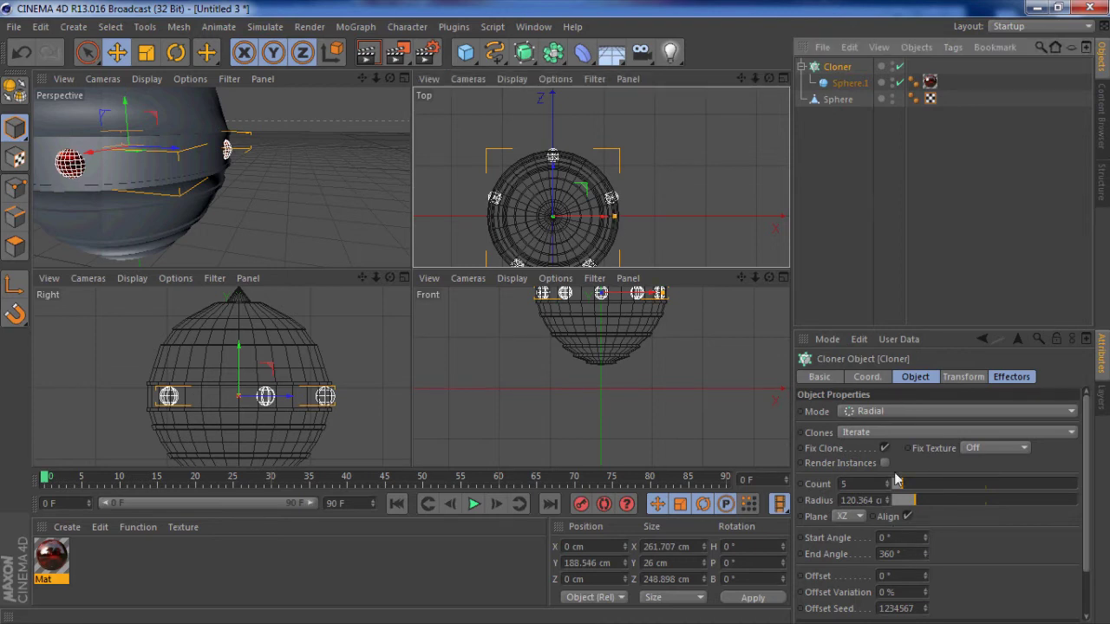
{"action": "mouse_move", "coordinate": [884, 489]}
{"action": "left_mouse_down"}
{"action": "mouse_move", "coordinate": [887, 476]}
{"action": "mouse_move", "coordinate": [888, 490]}
{"action": "left_mouse_up"}
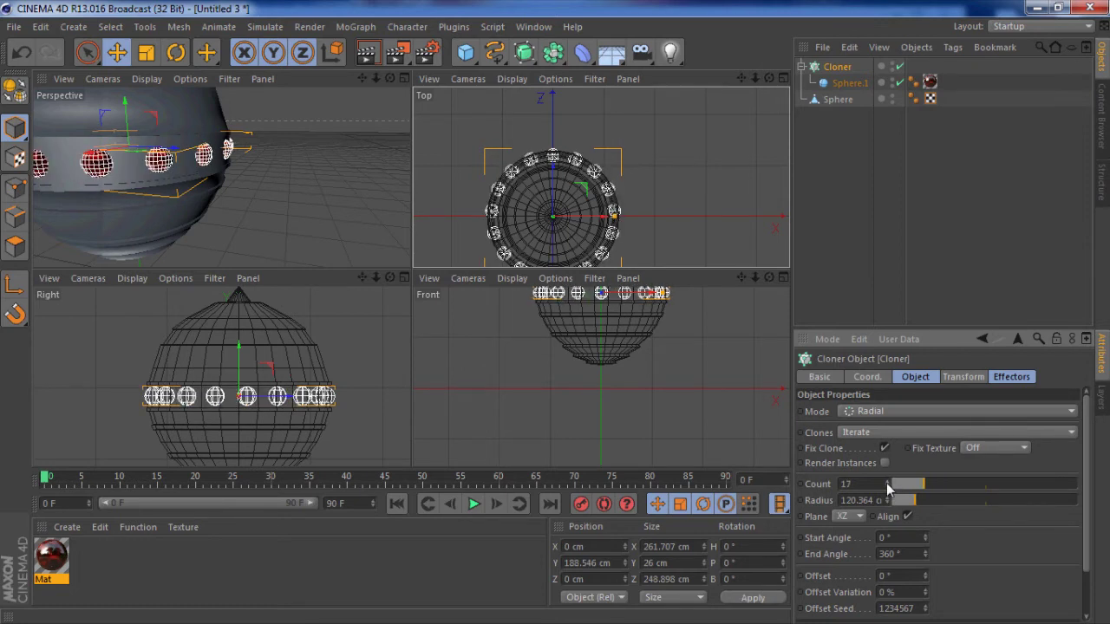
{"action": "left_click", "coordinate": [280, 203]}
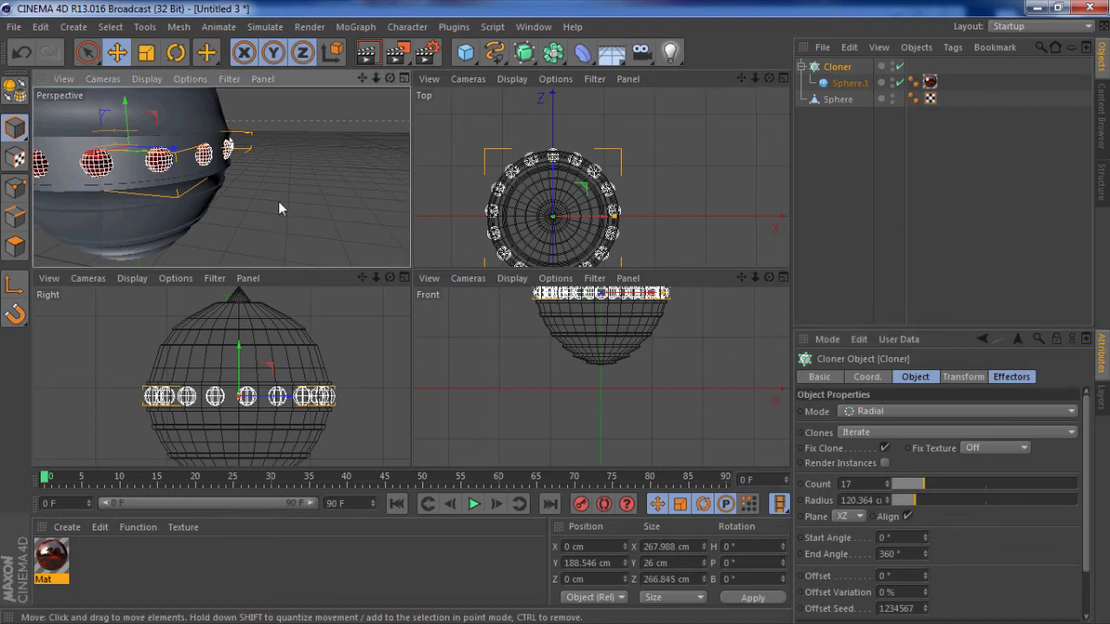
Preview-render the gold head with its red gems in the perspective view and check the Hanuman reference picture in Chrome.
{"action": "left_click", "coordinate": [404, 79]}
{"action": "left_click_drag", "start_coordinate": [756, 79], "coordinate": [556, 312]}
{"action": "scroll", "coordinate": [556, 314], "scroll_direction": "up", "scroll_amount": 1}
{"action": "left_click_drag", "start_coordinate": [588, 199], "coordinate": [302, 234], "text": "alt"}
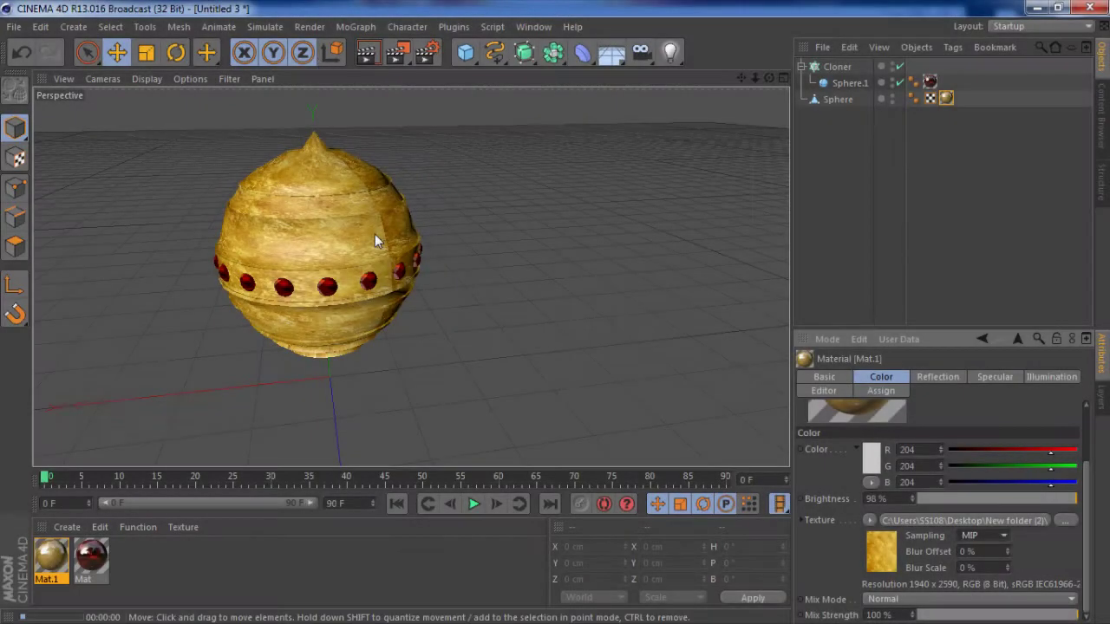
{"action": "key", "text": "alt+r"}
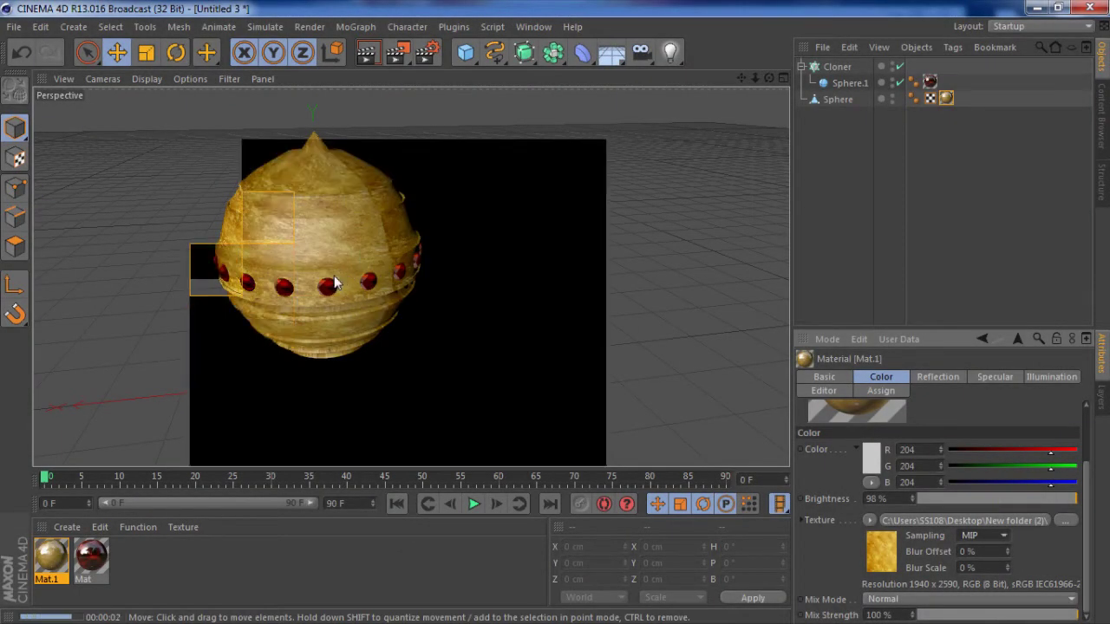
{"action": "key", "text": "ctrl+r"}
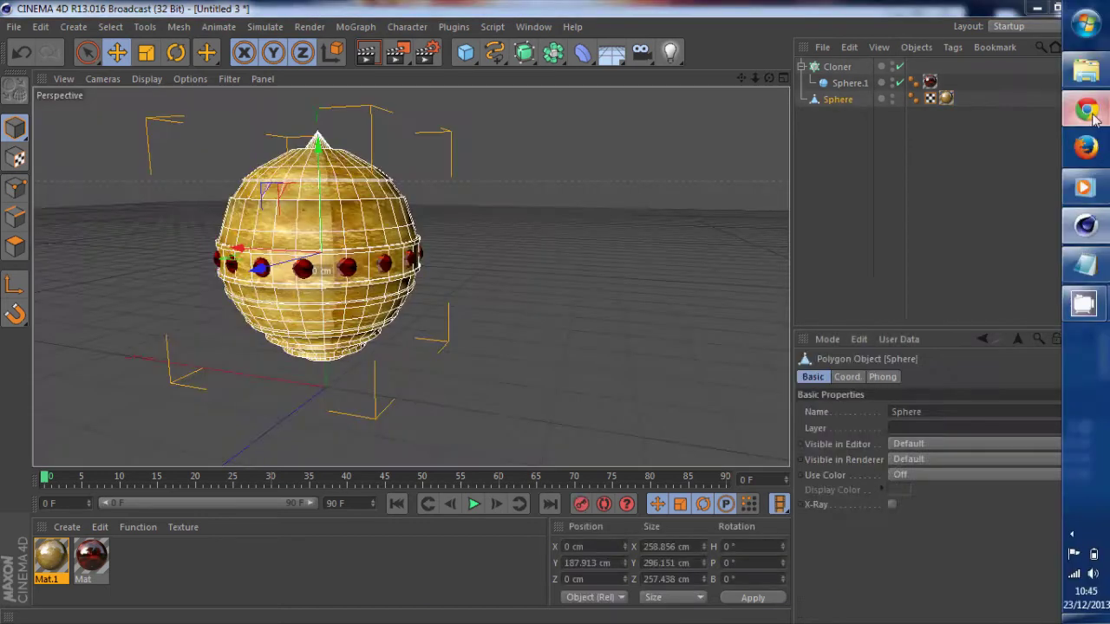
{"action": "left_click", "coordinate": [1086, 108]}
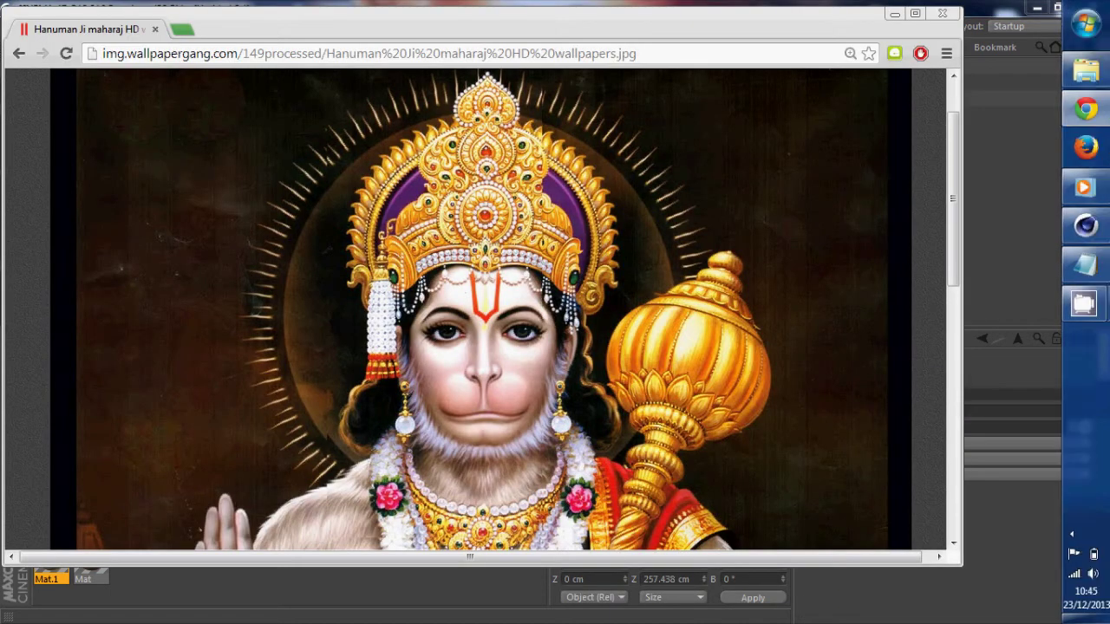
{"action": "left_click", "coordinate": [1086, 108]}
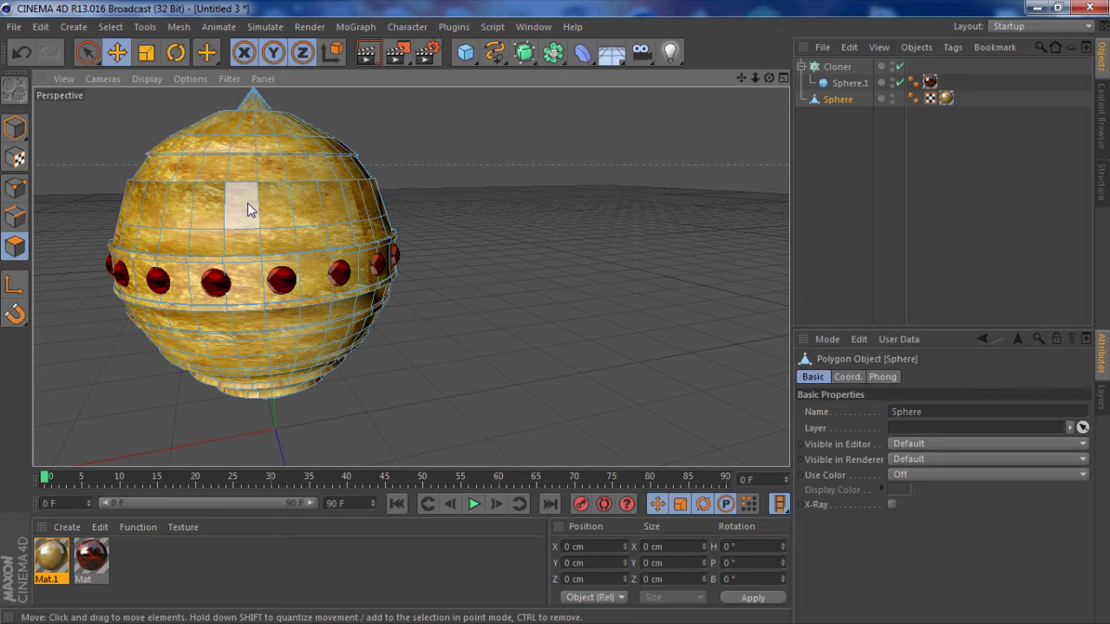
Select every other polygon around the band above the gems and scale the selection to about 102.4%.
{"action": "left_click", "coordinate": [248, 211]}
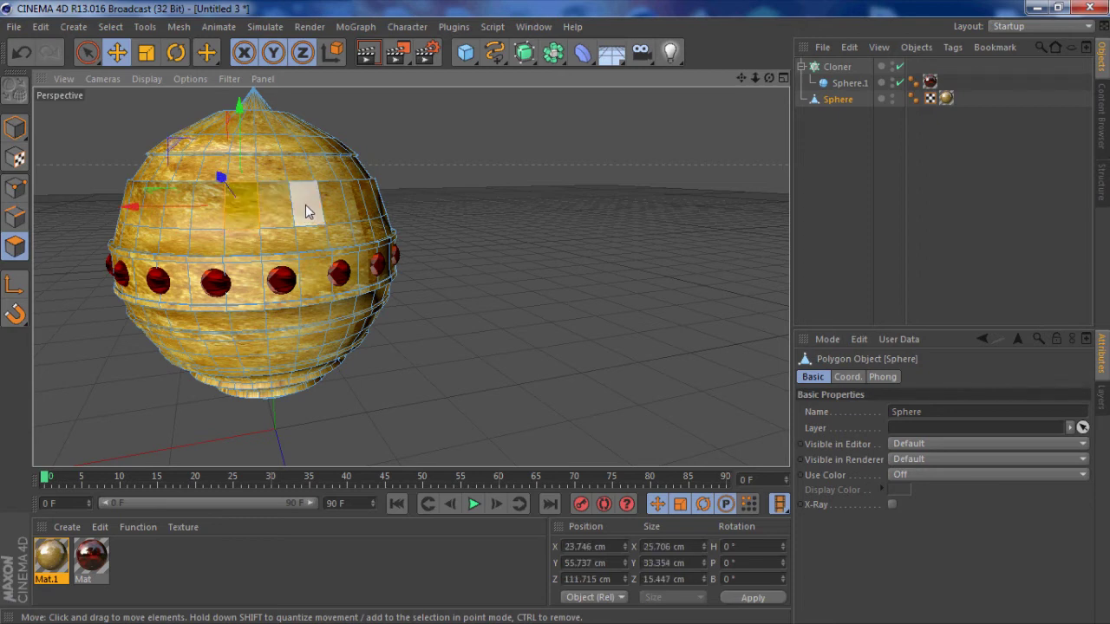
{"action": "left_click", "coordinate": [305, 205], "text": "shift"}
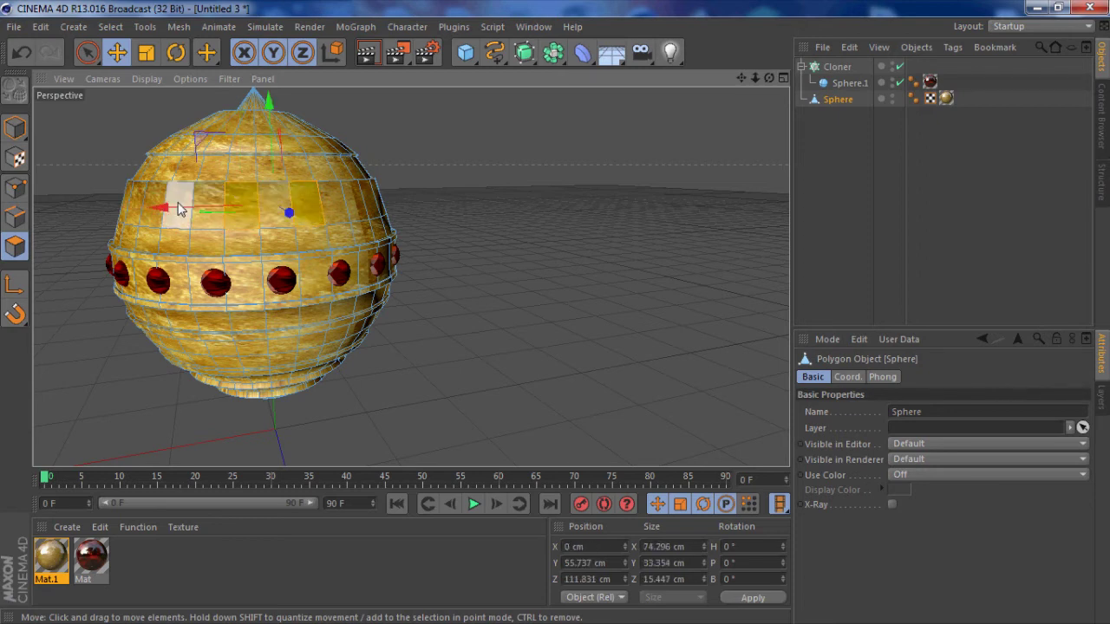
{"action": "left_click", "coordinate": [180, 207], "text": "shift"}
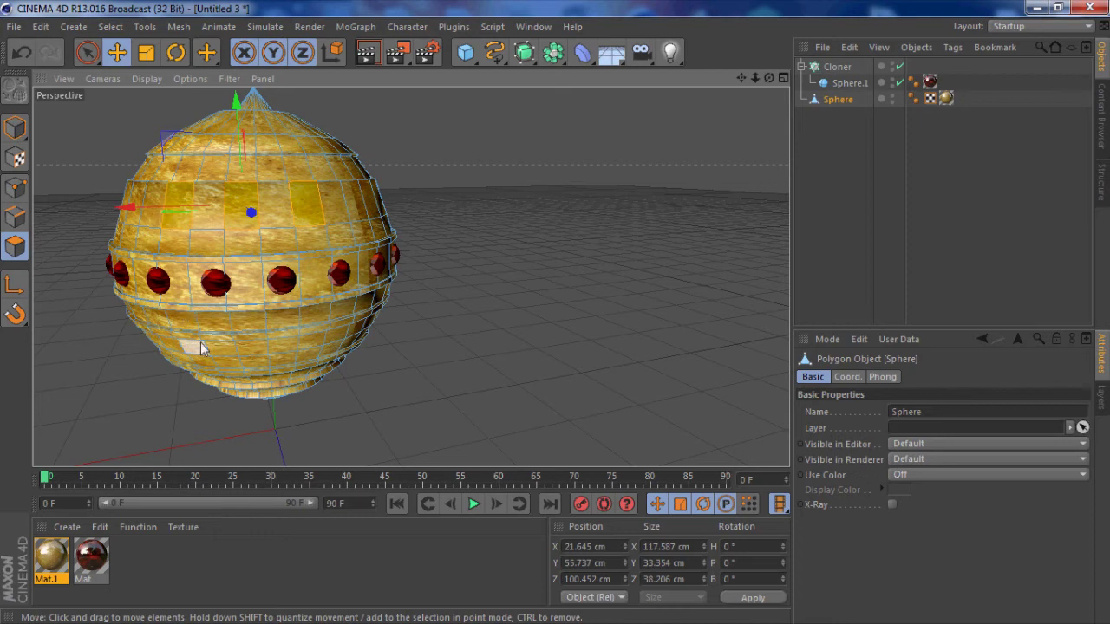
{"action": "key", "text": "t"}
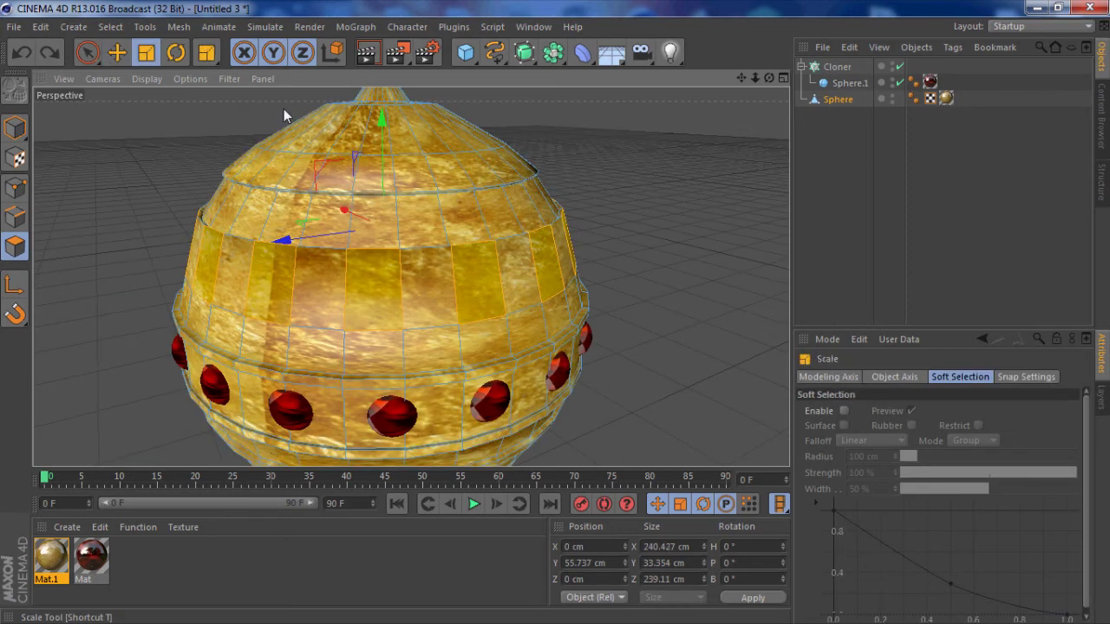
{"action": "left_click_drag", "start_coordinate": [640, 168], "coordinate": [680, 164]}
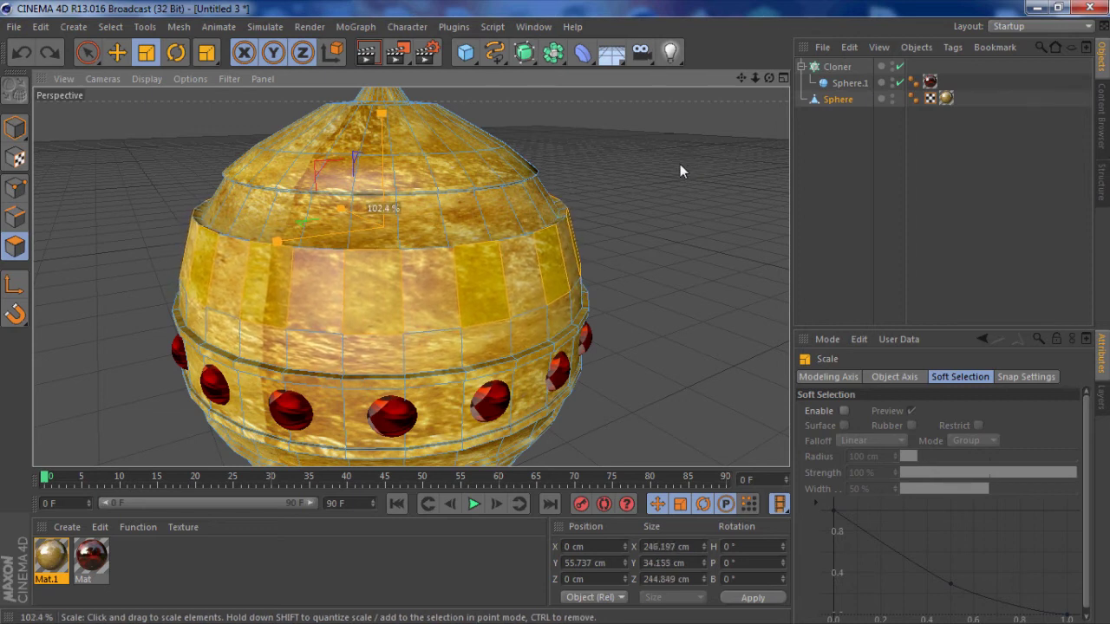
Inset the selected band polygons with Extrude Inner by about 2.3 cm.
{"action": "key", "text": "d"}
{"action": "right_click", "coordinate": [680, 164]}
{"action": "left_click", "coordinate": [722, 314]}
{"action": "left_click_drag", "start_coordinate": [556, 313], "coordinate": [556, 312]}
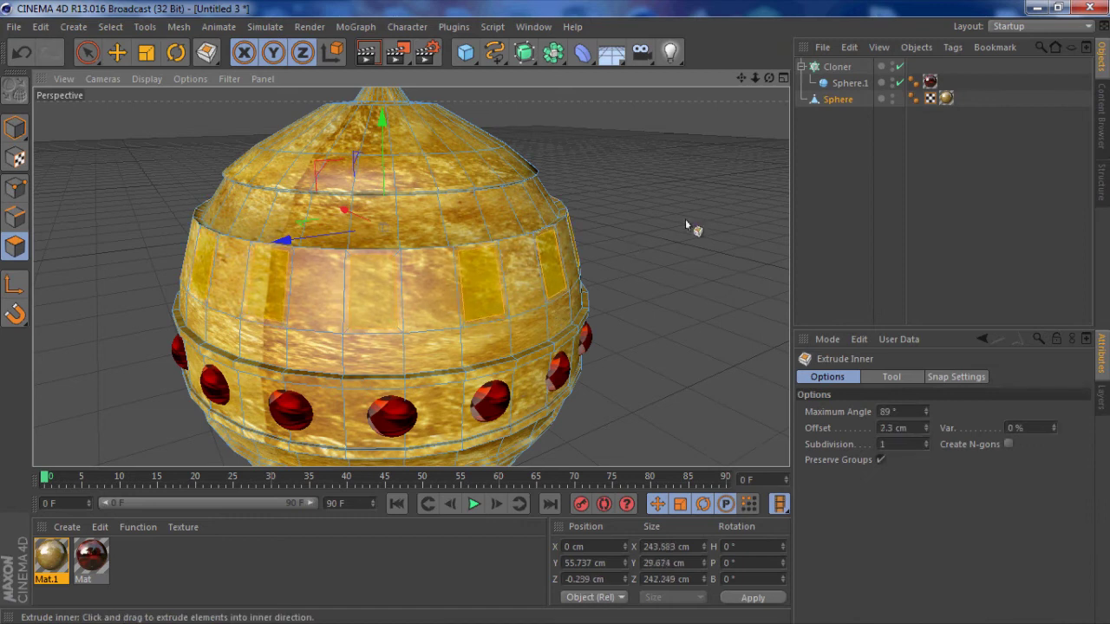
Scale the inset polygons slightly toward the head's centre to form recessed panels around the band.
{"action": "right_click", "coordinate": [688, 228]}
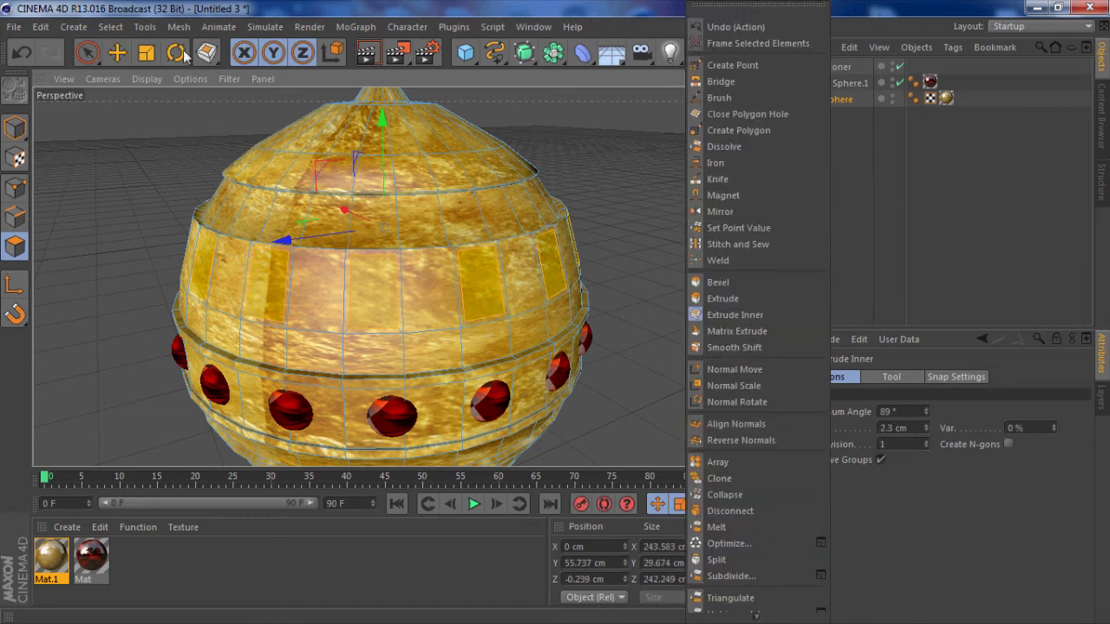
{"action": "left_click", "coordinate": [152, 57]}
{"action": "left_click", "coordinate": [149, 55]}
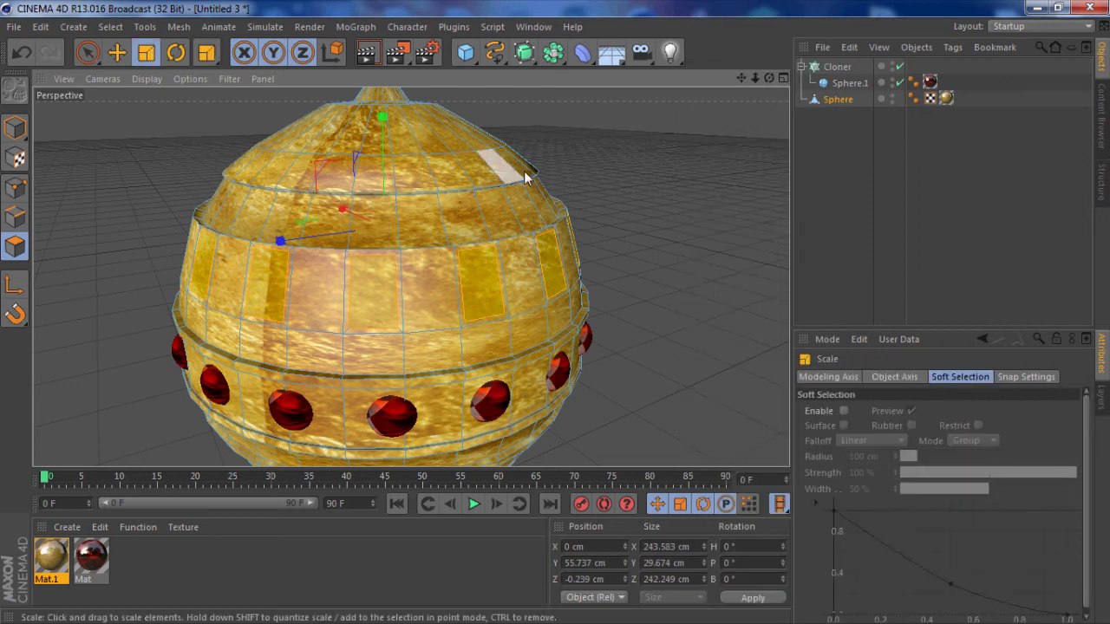
{"action": "left_click_drag", "start_coordinate": [705, 213], "coordinate": [695, 214]}
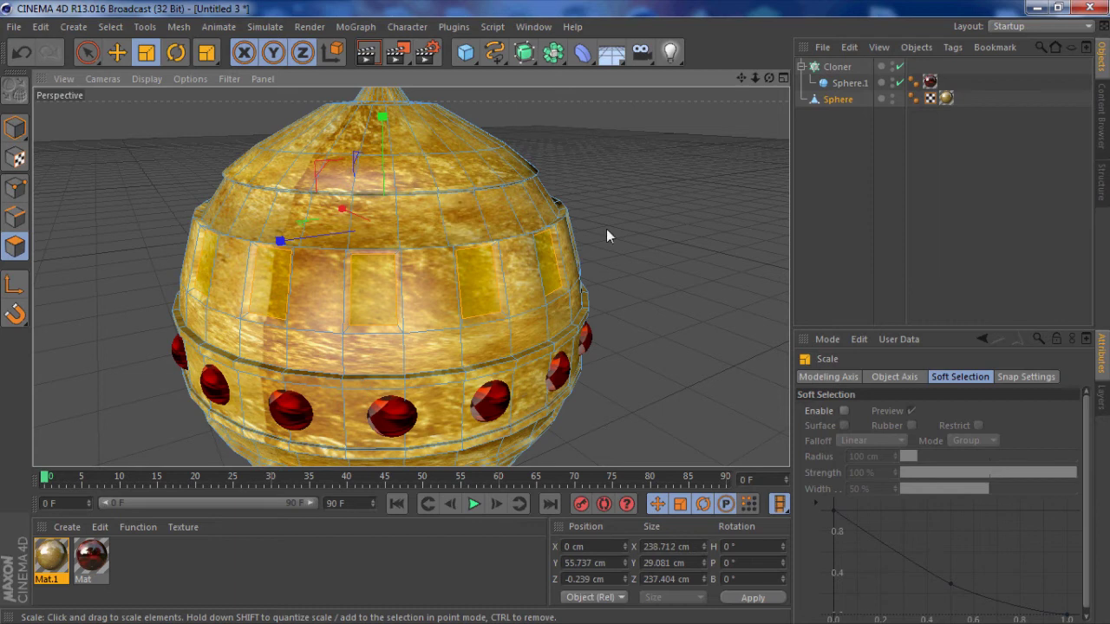
Clear the polygon selection and render the perspective view to check the recessed panels.
{"action": "scroll", "coordinate": [606, 229], "scroll_direction": "down", "scroll_amount": 2}
{"action": "left_click", "coordinate": [646, 225]}
{"action": "left_click_drag", "start_coordinate": [675, 227], "coordinate": [531, 208], "text": "alt"}
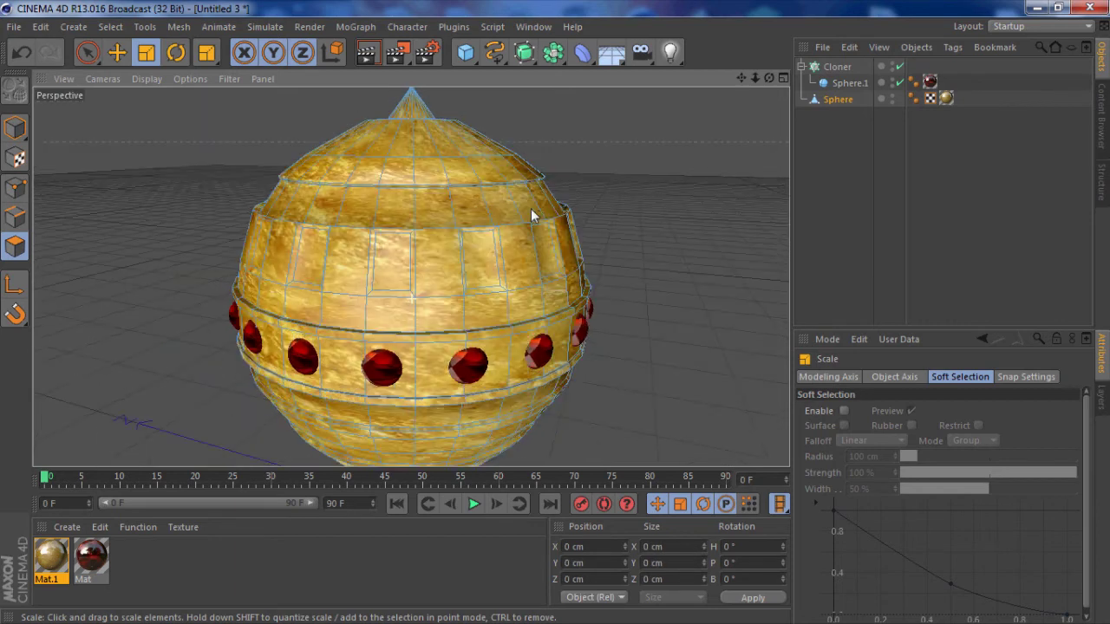
{"action": "left_click", "coordinate": [312, 27]}
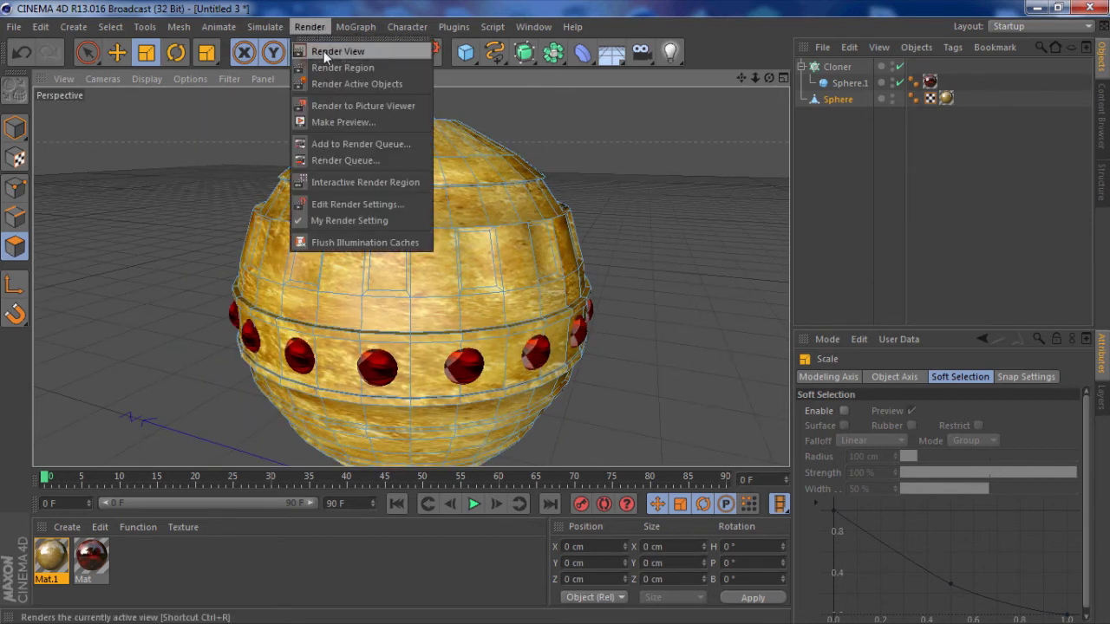
{"action": "left_click", "coordinate": [325, 51]}
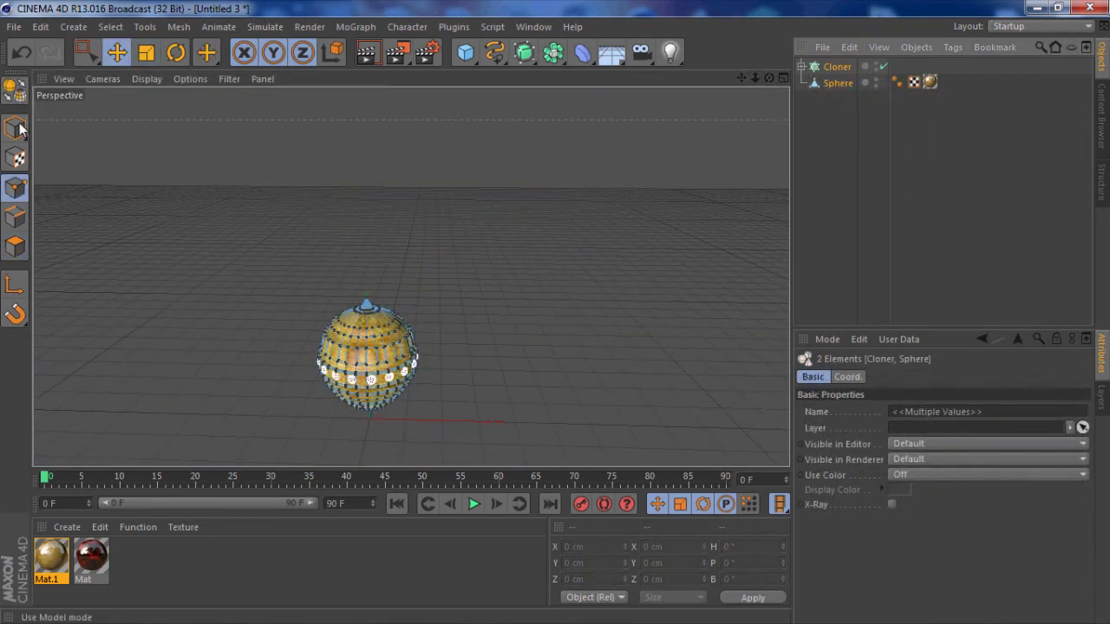
Move the Cloner and the Sphere together in Model mode up to about Y 546 cm, and deselect them.
{"action": "left_click", "coordinate": [19, 129]}
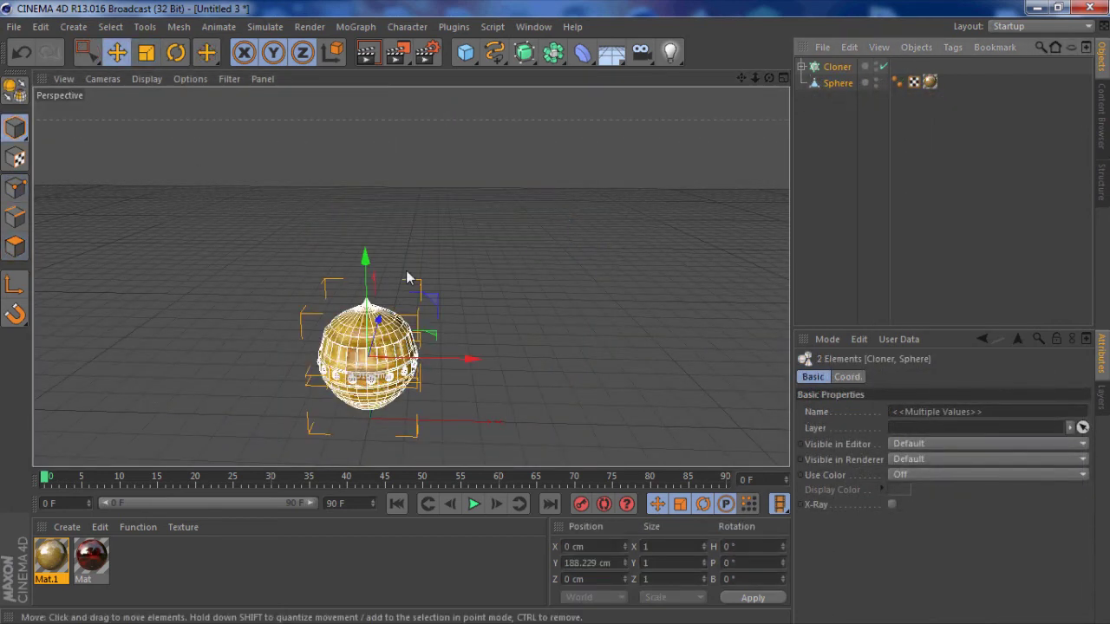
{"action": "left_click_drag", "start_coordinate": [363, 251], "coordinate": [351, 114]}
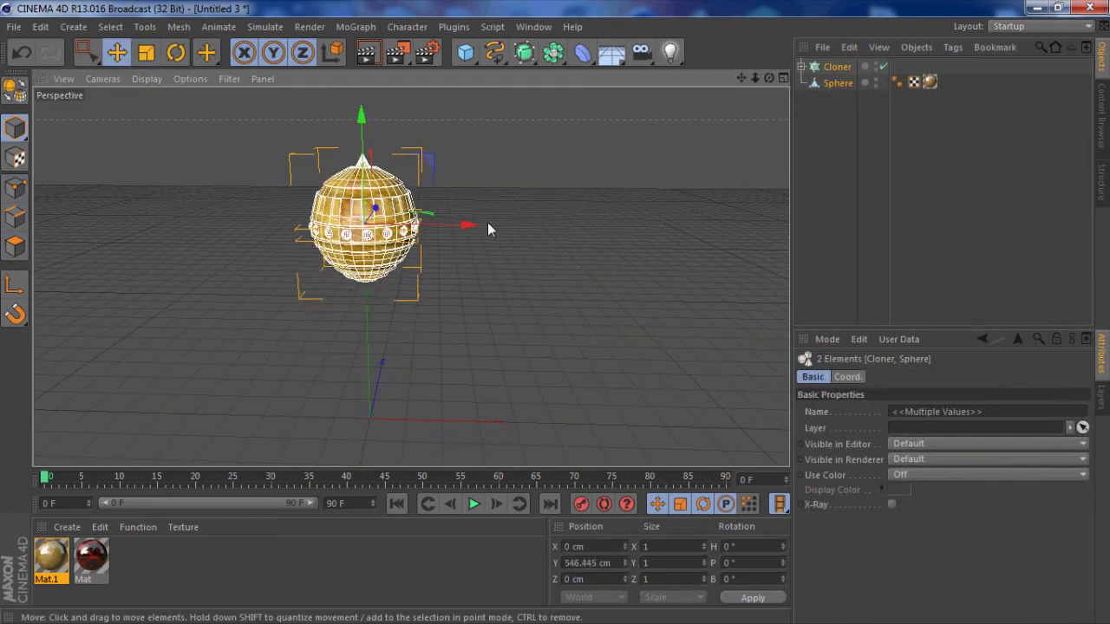
{"action": "left_click", "coordinate": [562, 204]}
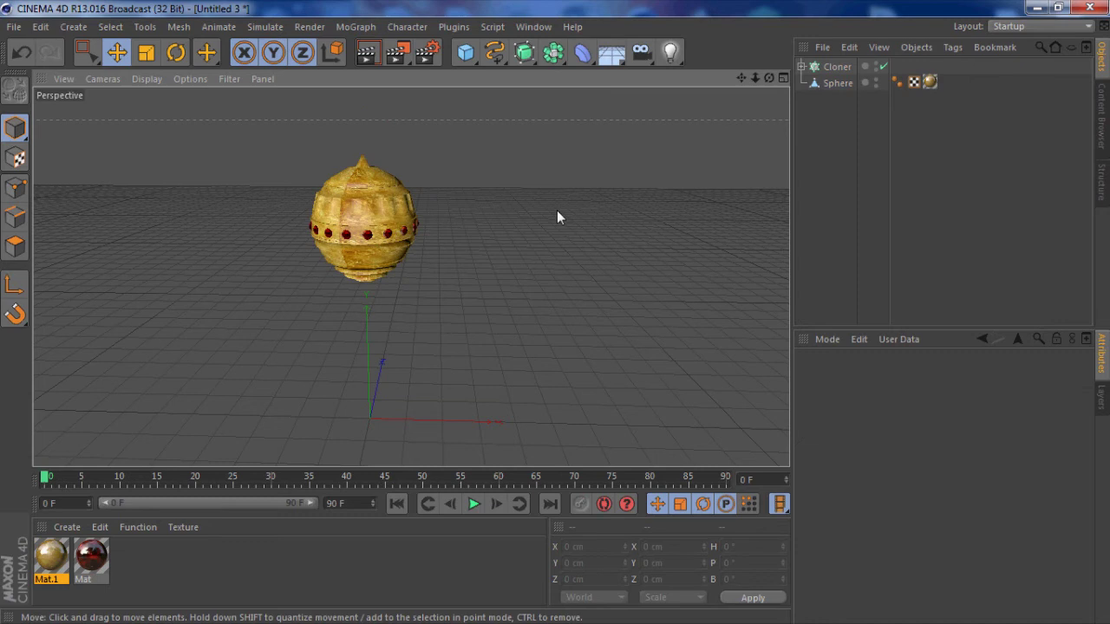
Add a Cylinder and shape it into a slim shaft beneath the head, about 12.5 cm in radius and 635 cm high.
{"action": "left_click", "coordinate": [478, 58]}
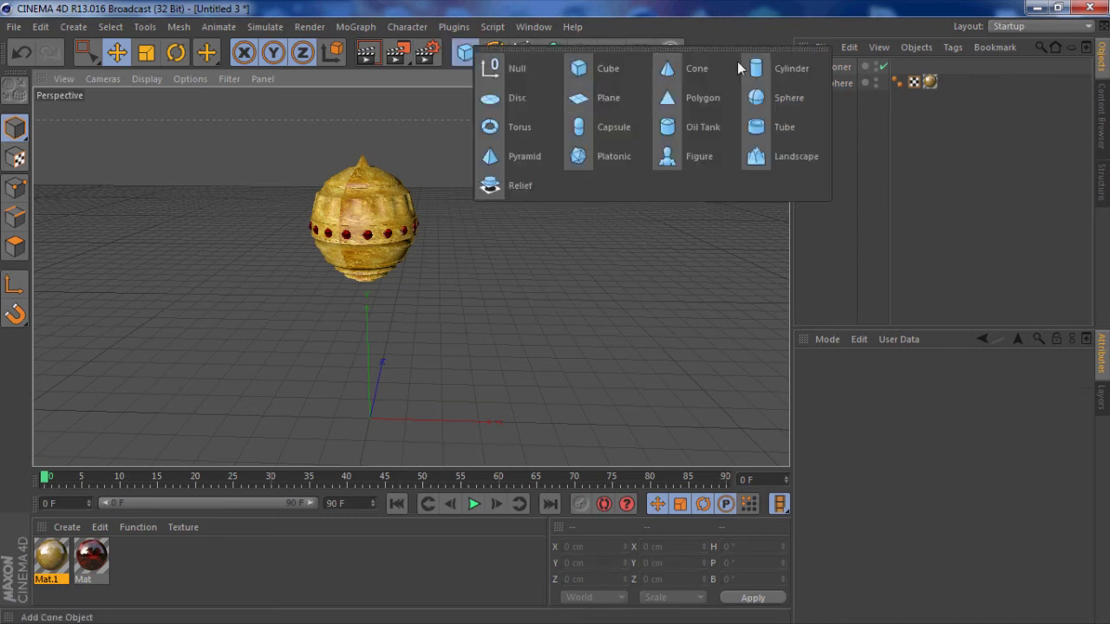
{"action": "left_click", "coordinate": [760, 70]}
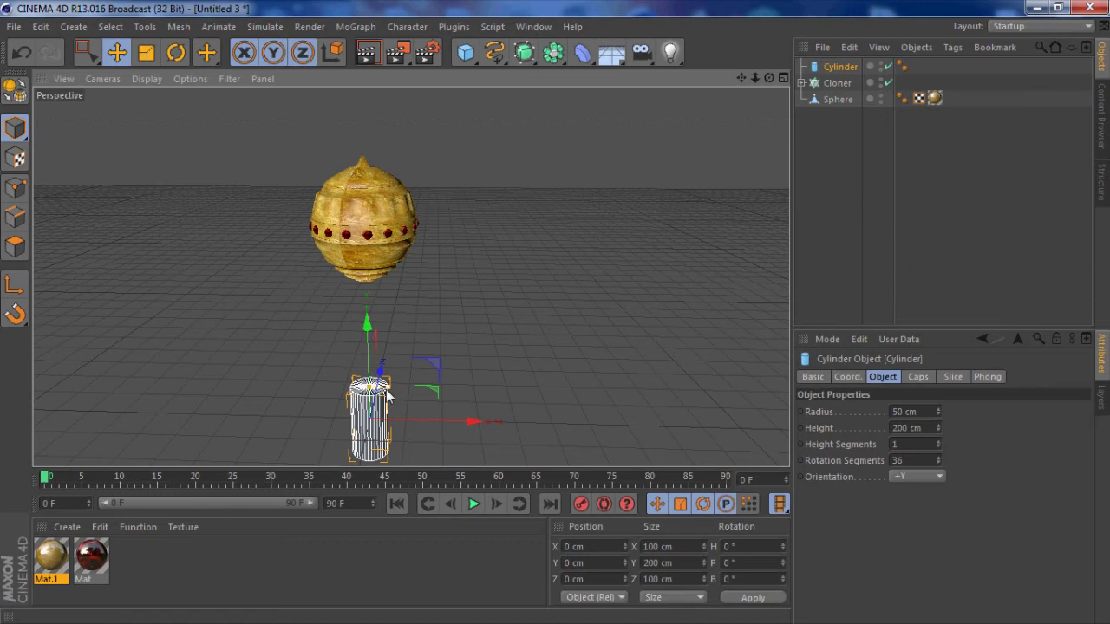
{"action": "left_click_drag", "start_coordinate": [386, 397], "coordinate": [367, 286]}
{"action": "scroll", "coordinate": [515, 392], "scroll_direction": "down", "scroll_amount": 4}
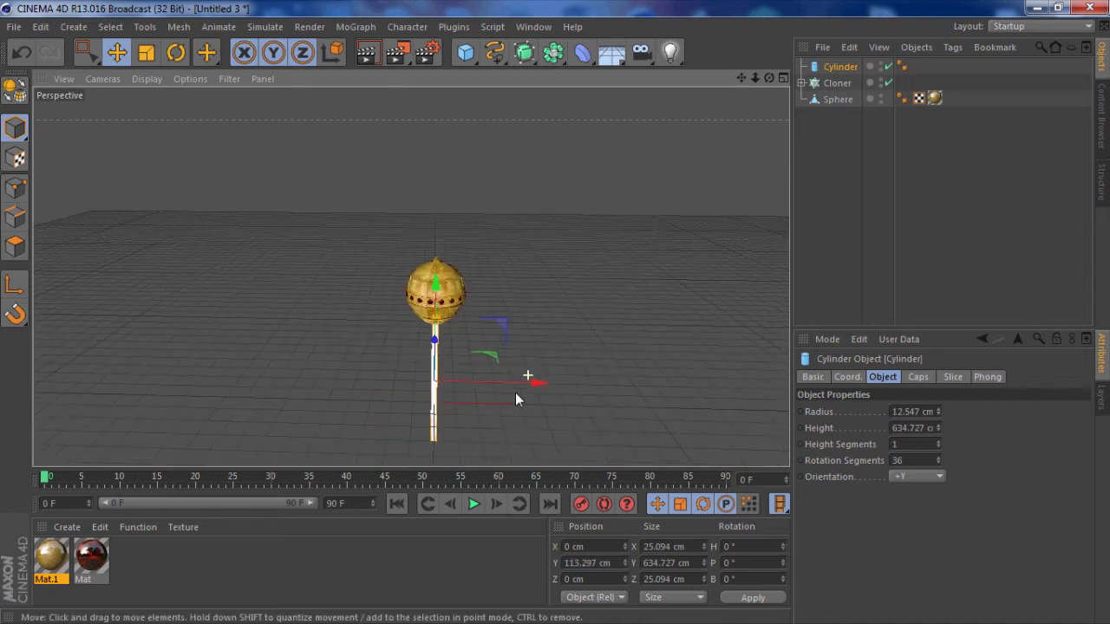
{"action": "scroll", "coordinate": [516, 392], "scroll_direction": "up", "scroll_amount": 4}
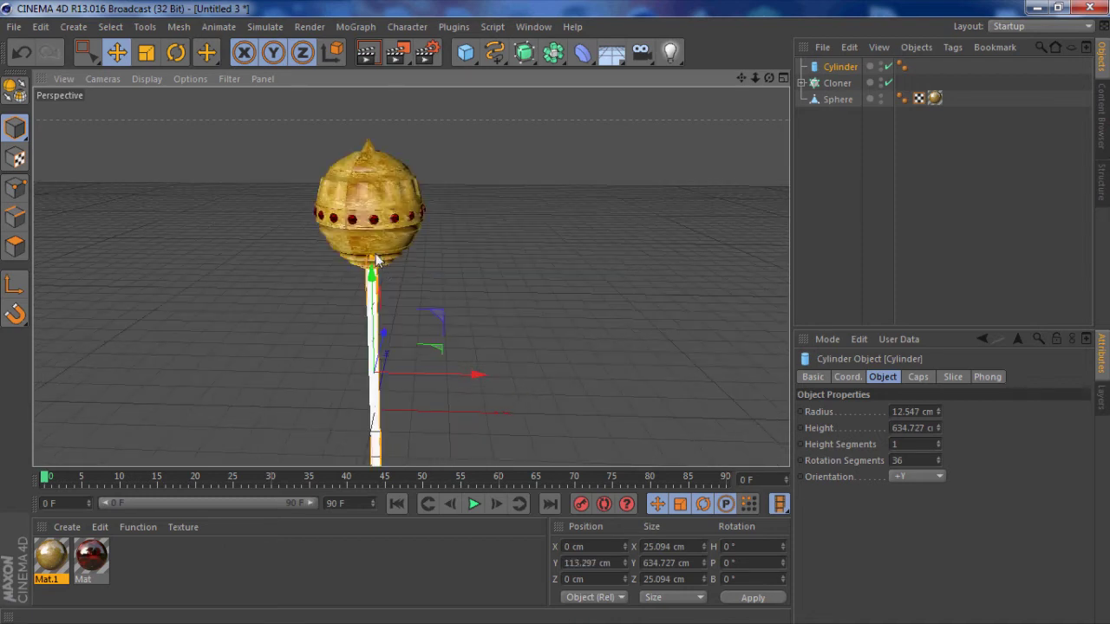
{"action": "left_click_drag", "start_coordinate": [373, 258], "coordinate": [373, 267]}
Apply the gold material Mat.1 to the shaft cylinder and render the perspective view.
{"action": "left_click", "coordinate": [279, 339]}
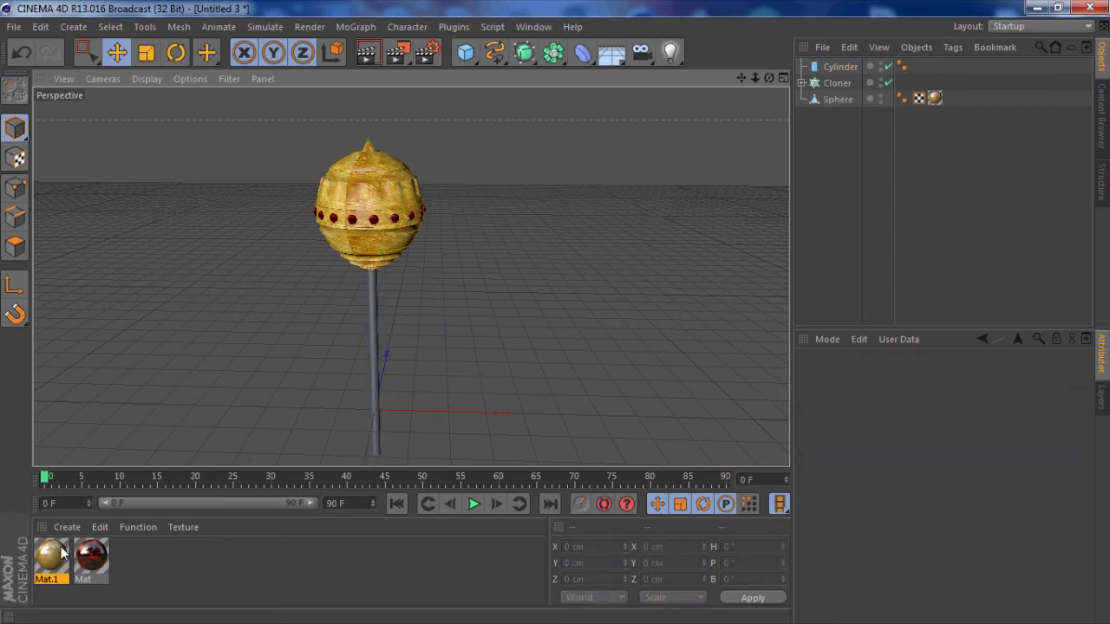
{"action": "left_click_drag", "start_coordinate": [64, 555], "coordinate": [372, 322]}
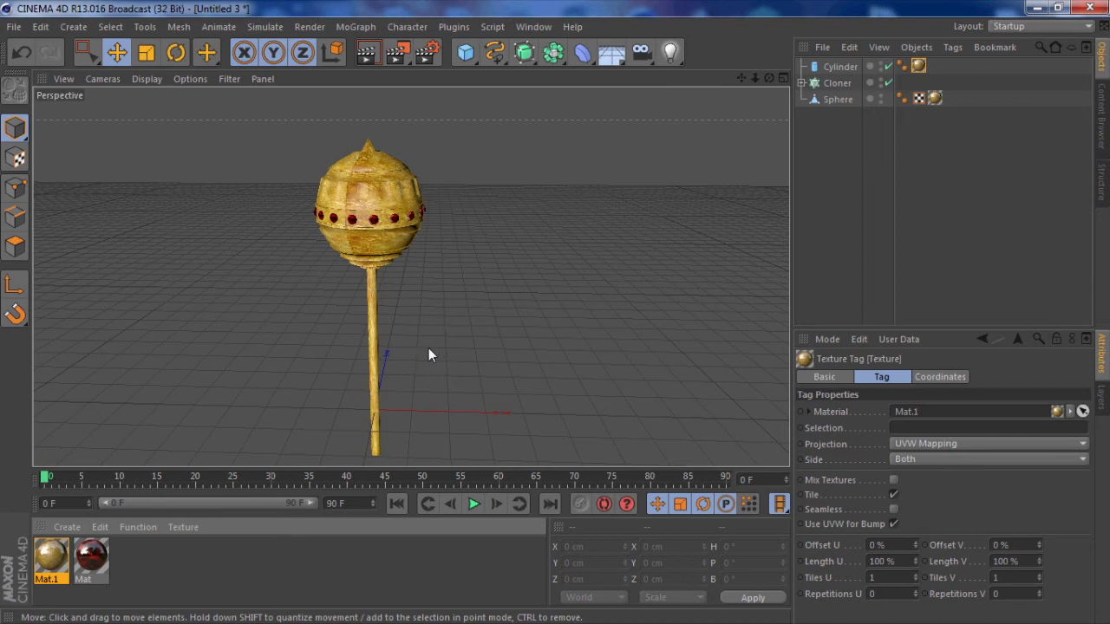
{"action": "key", "text": "ctrl+r"}
Switch to the browser, examine the mace's handle in the Hanuman reference picture, and return to Cinema 4D.
{"action": "left_click", "coordinate": [1086, 111]}
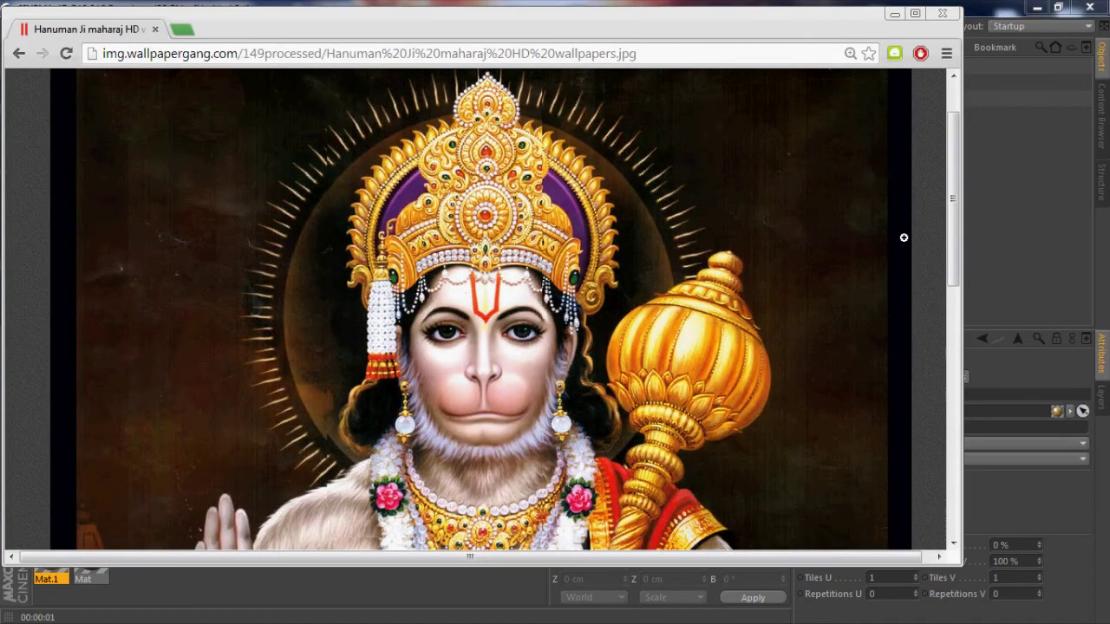
{"action": "left_click_drag", "start_coordinate": [959, 230], "coordinate": [948, 310]}
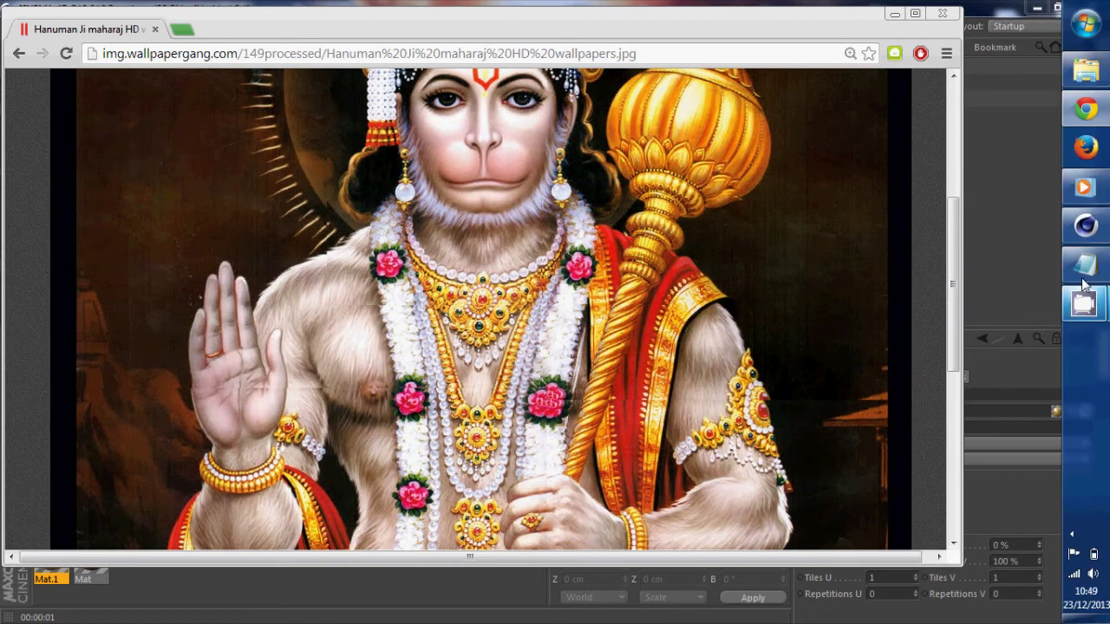
{"action": "left_click", "coordinate": [1090, 227]}
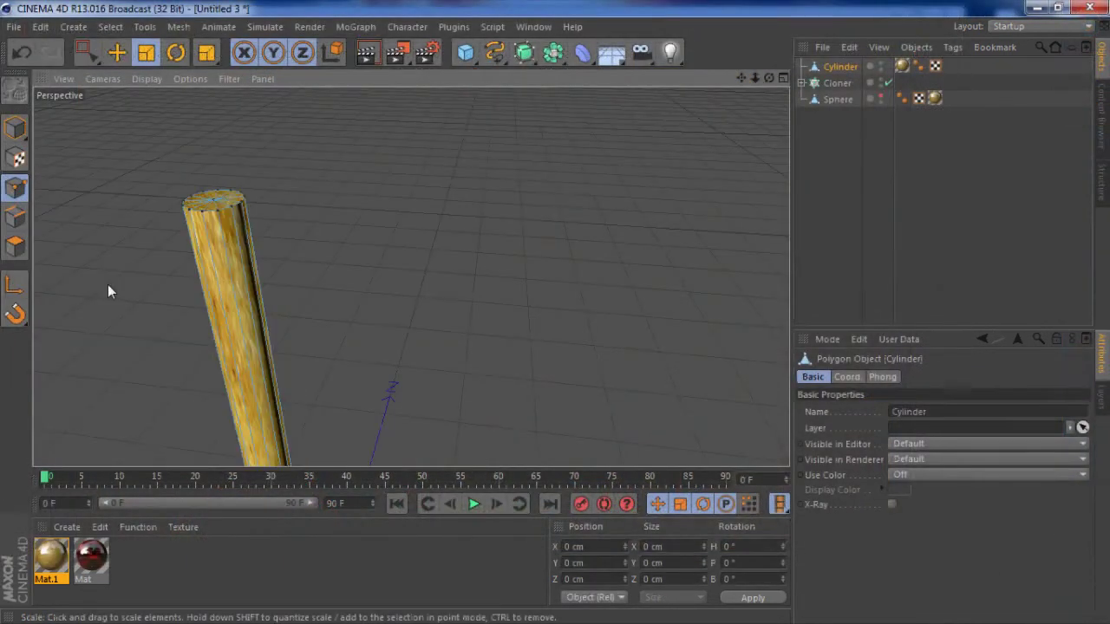
Select the points at the shaft's top end and scale them up to about 35 cm across.
{"action": "left_click", "coordinate": [87, 51]}
{"action": "left_click_drag", "start_coordinate": [263, 161], "coordinate": [199, 233]}
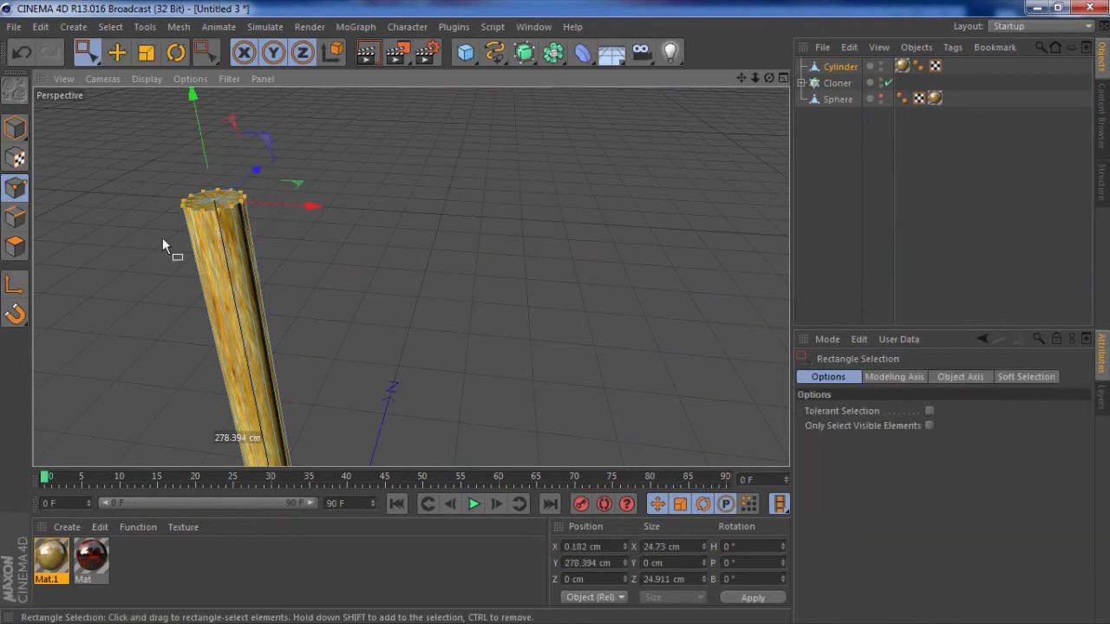
{"action": "left_click", "coordinate": [146, 52]}
{"action": "left_click_drag", "start_coordinate": [431, 275], "coordinate": [738, 261]}
{"action": "scroll", "coordinate": [618, 304], "scroll_direction": "down", "scroll_amount": 3}
{"action": "scroll", "coordinate": [603, 341], "scroll_direction": "down", "scroll_amount": 3}
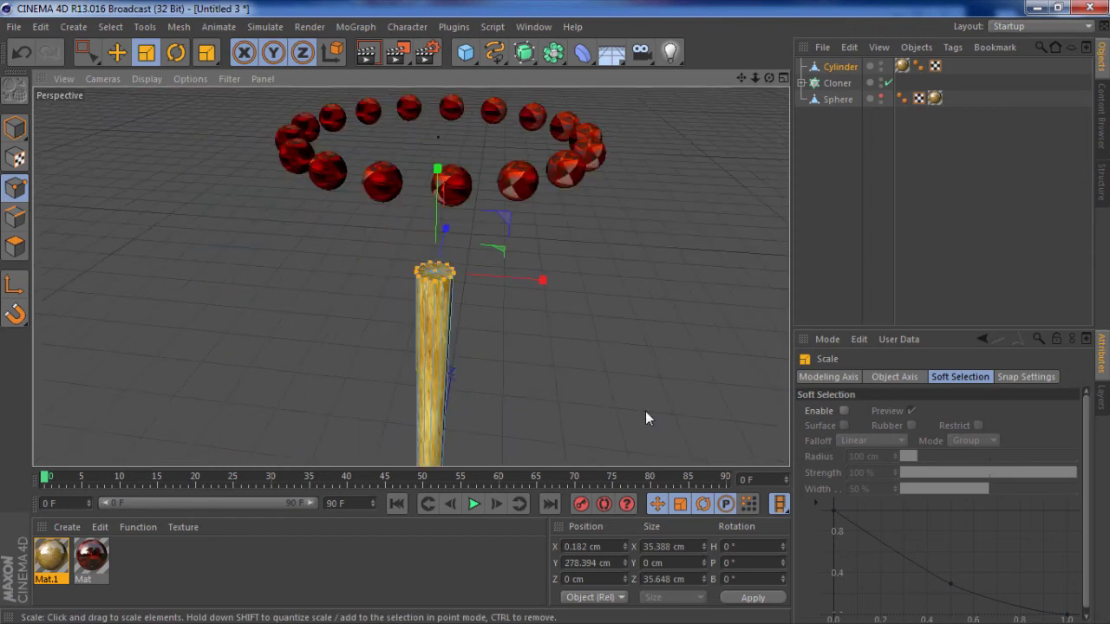
Show the Sphere in the viewport again and widen the shaft's top points to about 49 cm across.
{"action": "left_click_drag", "start_coordinate": [645, 411], "coordinate": [596, 361], "text": "alt"}
{"action": "middle_click_drag", "start_coordinate": [596, 362], "coordinate": [568, 151], "text": "alt"}
{"action": "left_click_drag", "start_coordinate": [567, 159], "coordinate": [624, 312], "text": "alt"}
{"action": "left_click_drag", "start_coordinate": [706, 206], "coordinate": [659, 260], "text": "alt"}
{"action": "left_click", "coordinate": [881, 98]}
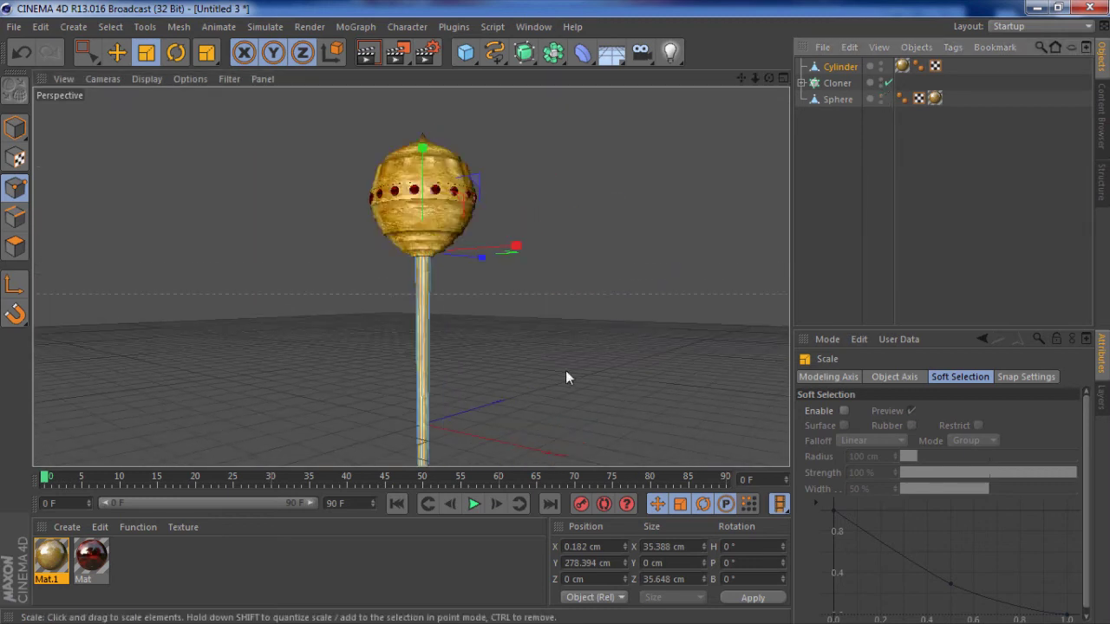
{"action": "scroll", "coordinate": [564, 372], "scroll_direction": "up", "scroll_amount": 5}
{"action": "scroll", "coordinate": [560, 401], "scroll_direction": "down", "scroll_amount": 6}
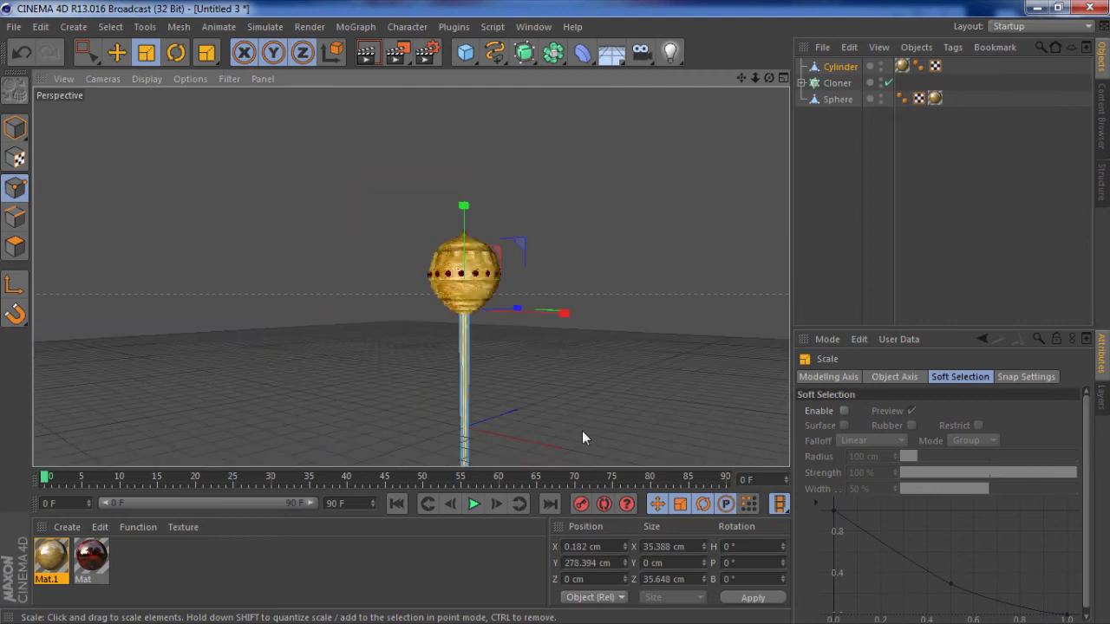
{"action": "scroll", "coordinate": [591, 434], "scroll_direction": "up", "scroll_amount": 3}
{"action": "left_click_drag", "start_coordinate": [500, 356], "coordinate": [789, 347]}
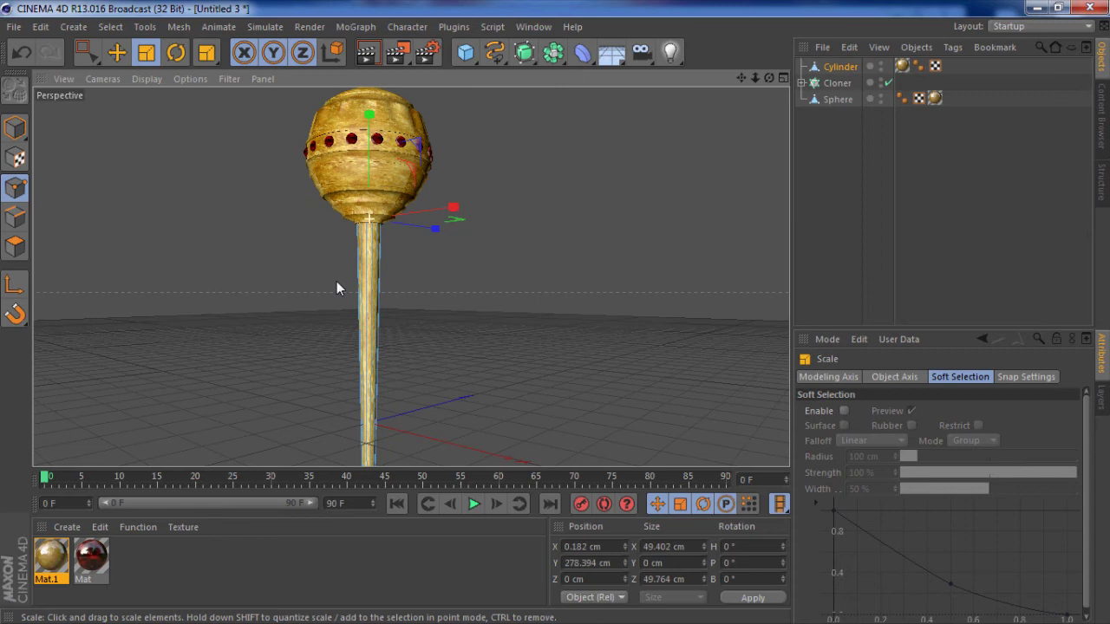
Cut two edge loops around the shaft just below the head with the Knife in Loop mode.
{"action": "left_click_drag", "start_coordinate": [453, 286], "coordinate": [460, 314], "text": "alt"}
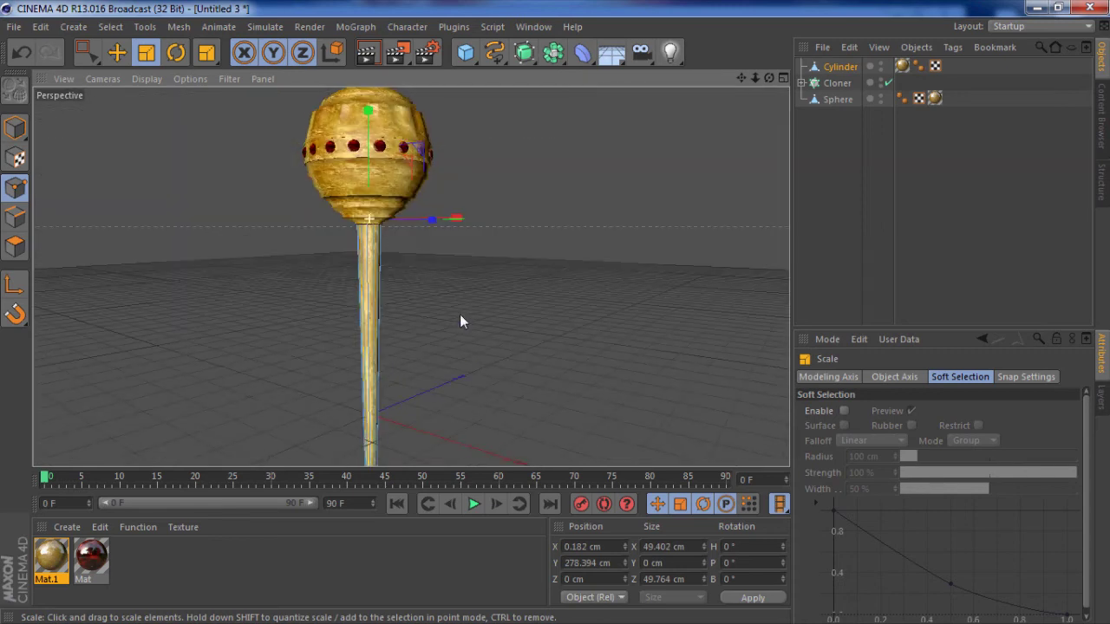
{"action": "middle_click_drag", "start_coordinate": [457, 321], "coordinate": [446, 363], "text": "alt"}
{"action": "scroll", "coordinate": [431, 362], "scroll_direction": "up", "scroll_amount": 3}
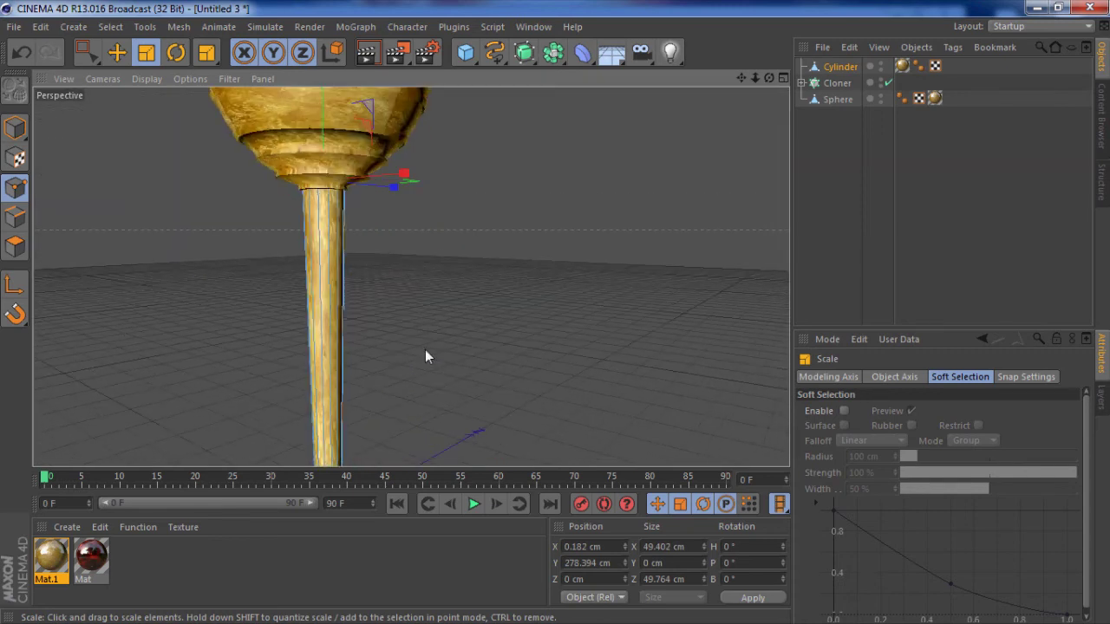
{"action": "left_click", "coordinate": [425, 349]}
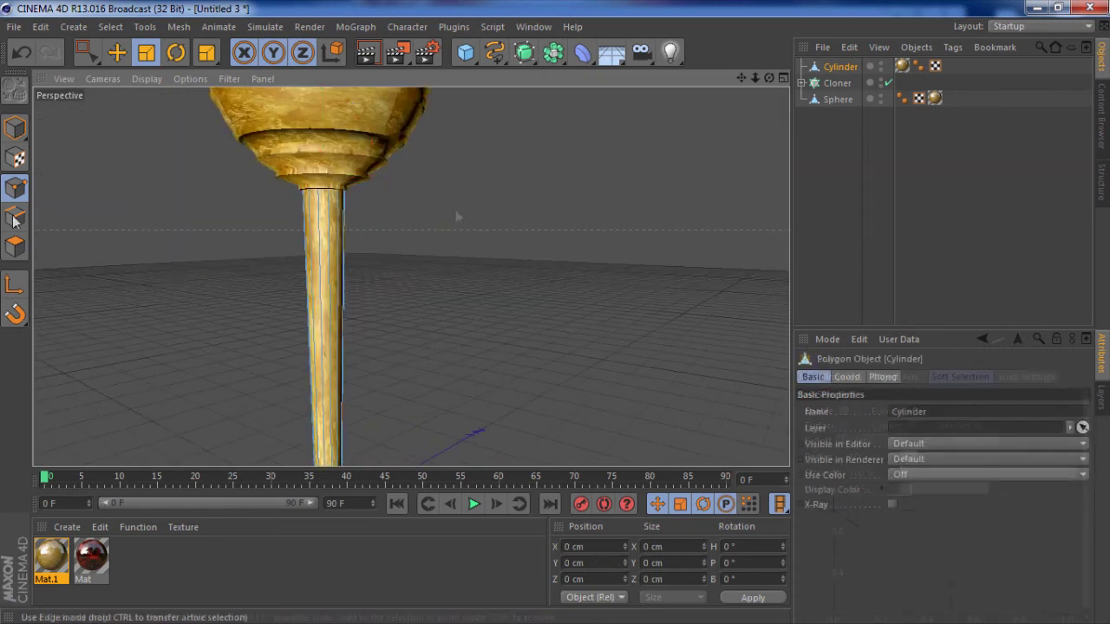
{"action": "right_click", "coordinate": [612, 310]}
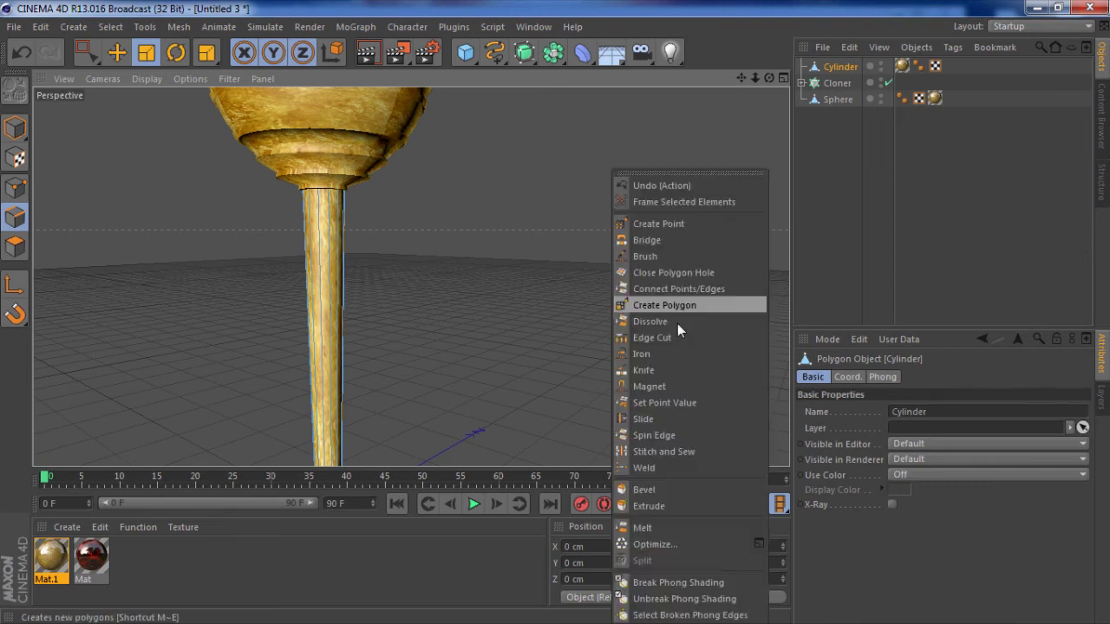
{"action": "left_click", "coordinate": [678, 377]}
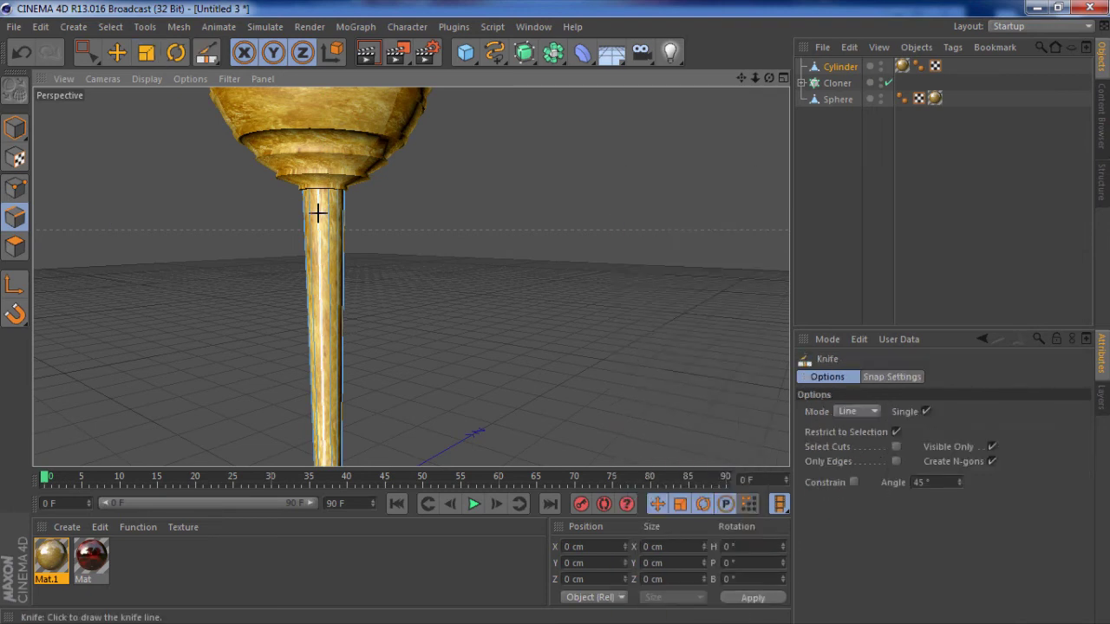
{"action": "left_click", "coordinate": [853, 413]}
{"action": "left_click", "coordinate": [851, 476]}
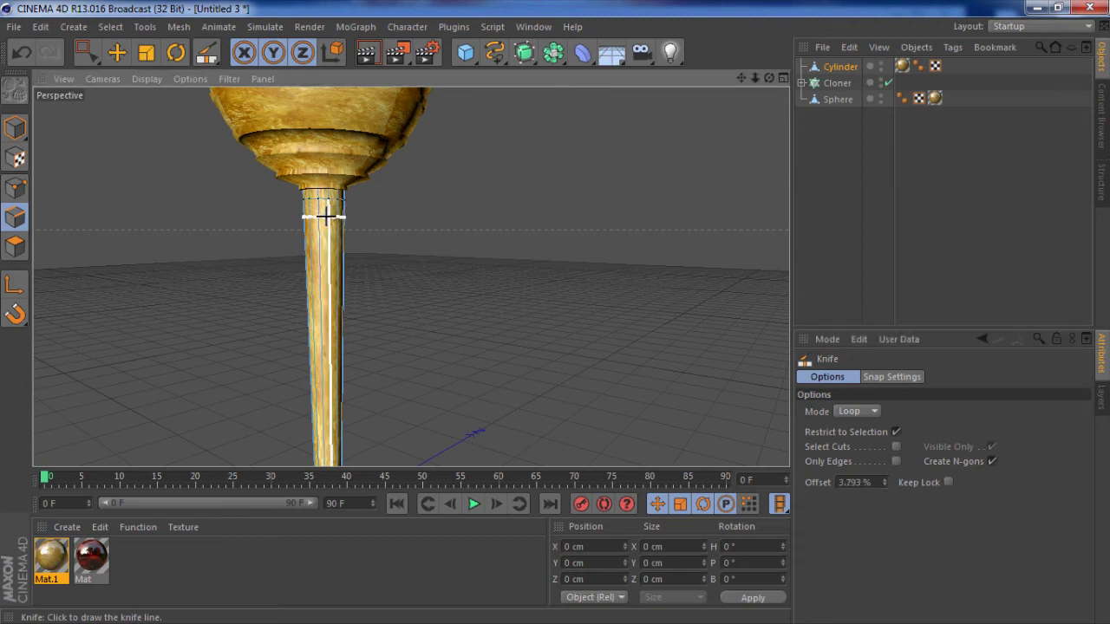
{"action": "left_click", "coordinate": [324, 217]}
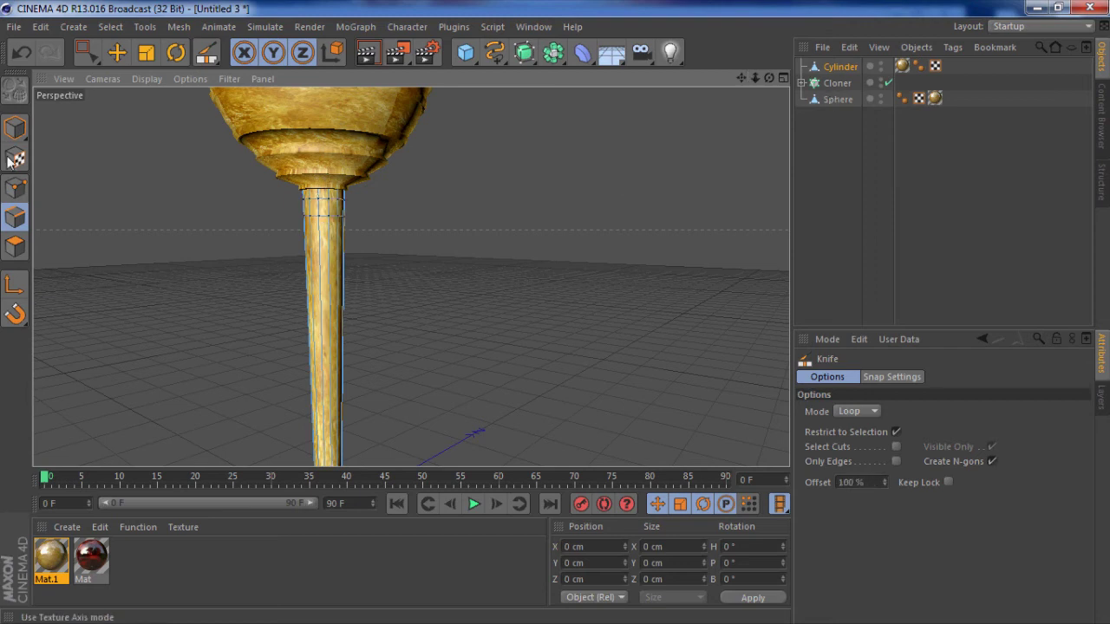
Select the ring of polygons between the two new loops and extrude it outward as a collar.
{"action": "left_click", "coordinate": [87, 52]}
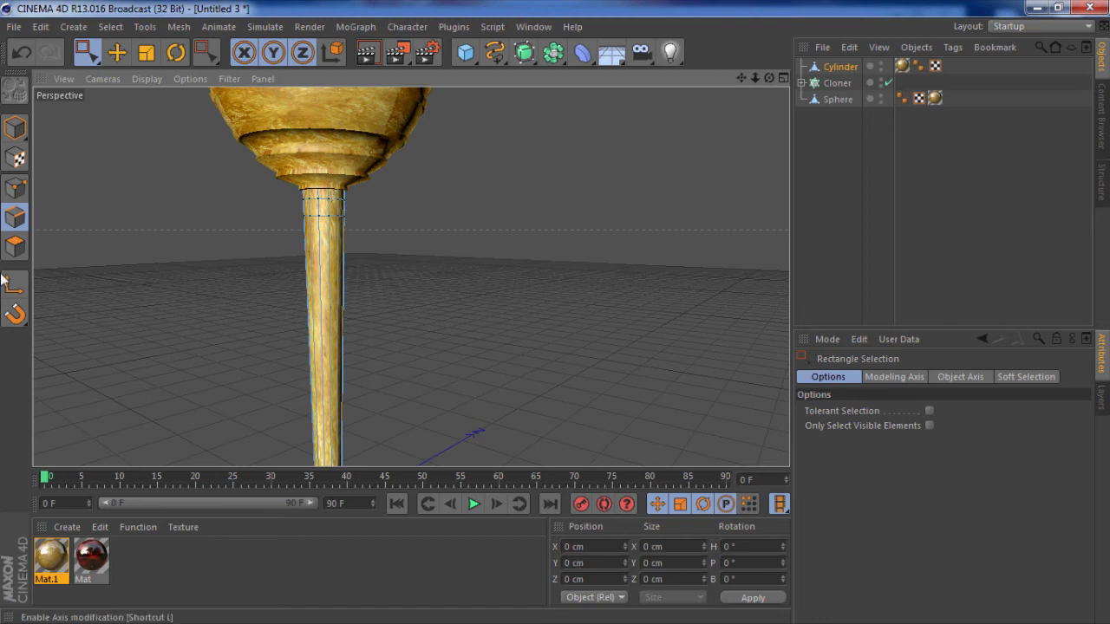
{"action": "left_click", "coordinate": [18, 249]}
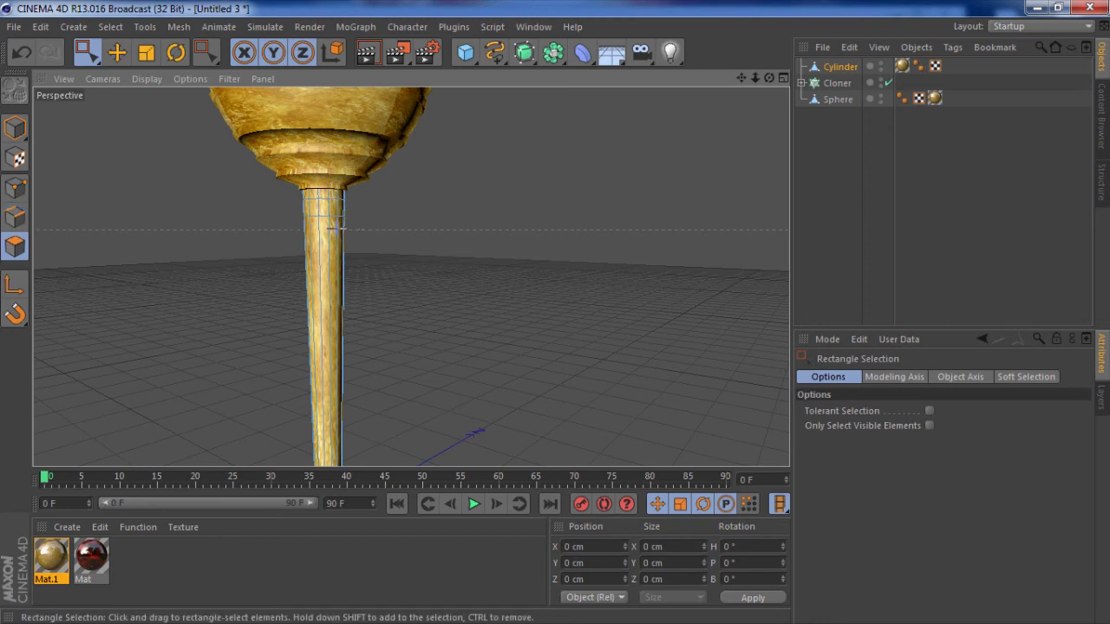
{"action": "left_click_drag", "start_coordinate": [370, 224], "coordinate": [535, 321]}
{"action": "right_click", "coordinate": [502, 210]}
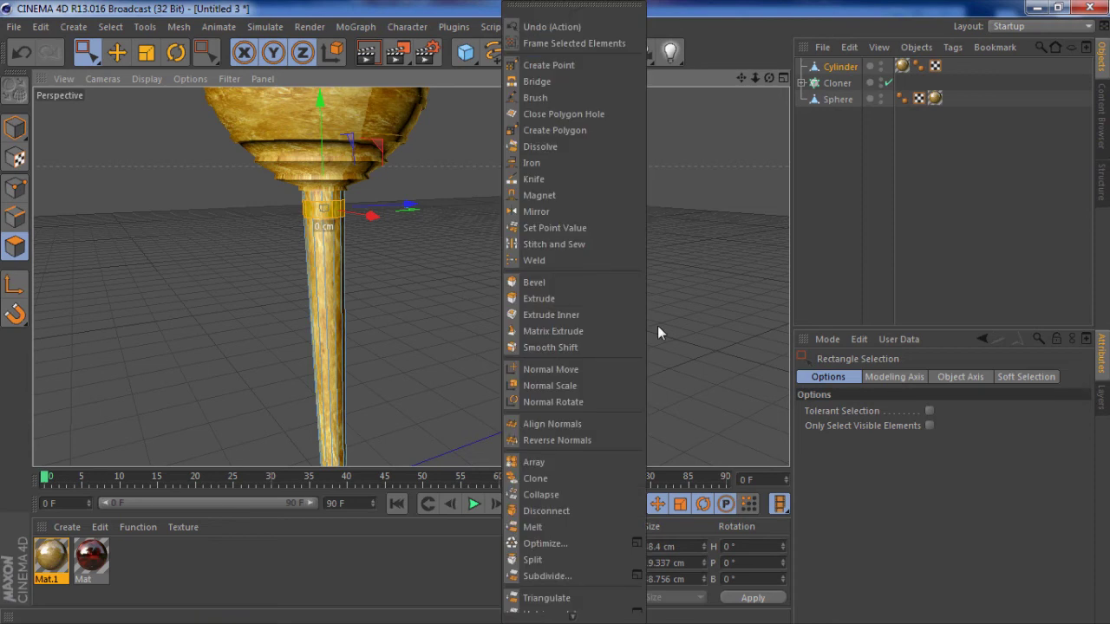
{"action": "left_click", "coordinate": [621, 298]}
{"action": "left_click_drag", "start_coordinate": [556, 314], "coordinate": [561, 314]}
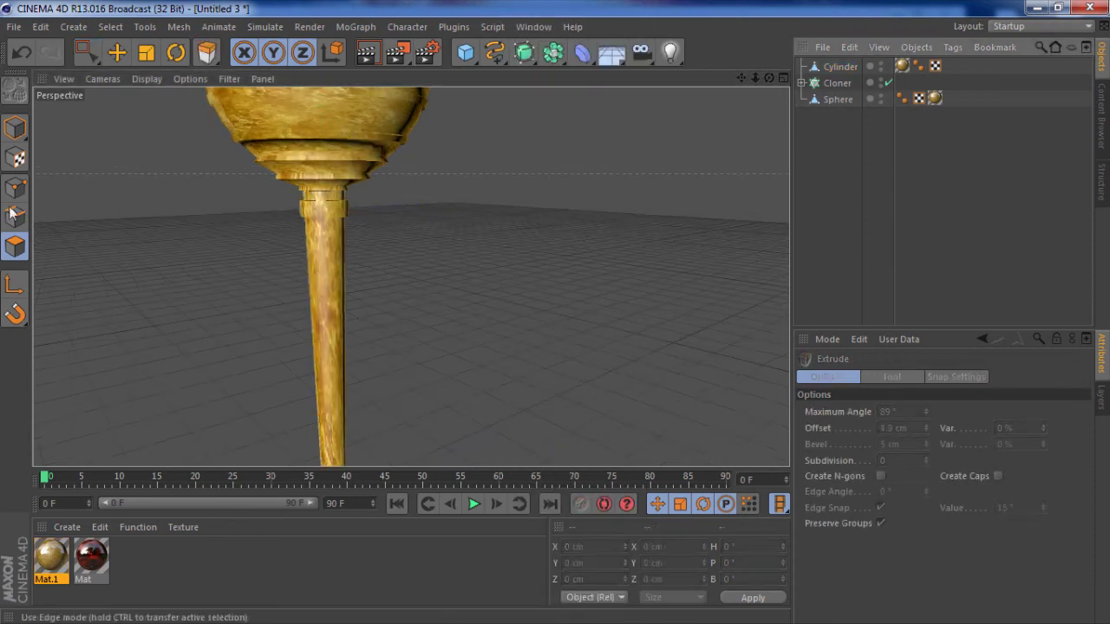
Cut three closely spaced edge loops around the shaft a little below the first collar using the Knife.
{"action": "left_click", "coordinate": [12, 214]}
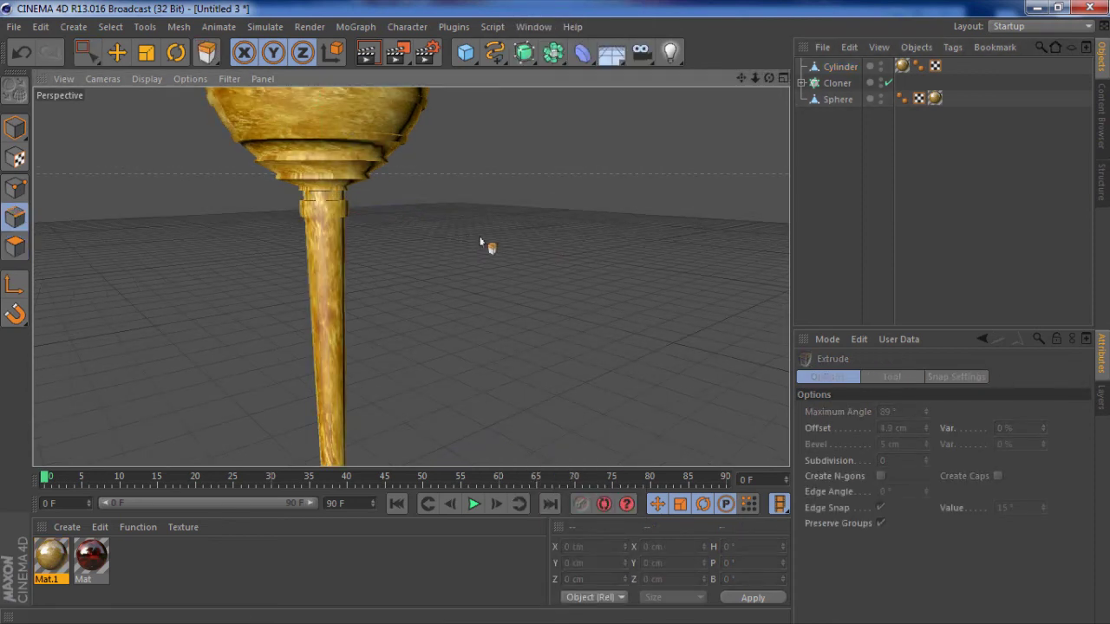
{"action": "left_click", "coordinate": [835, 68]}
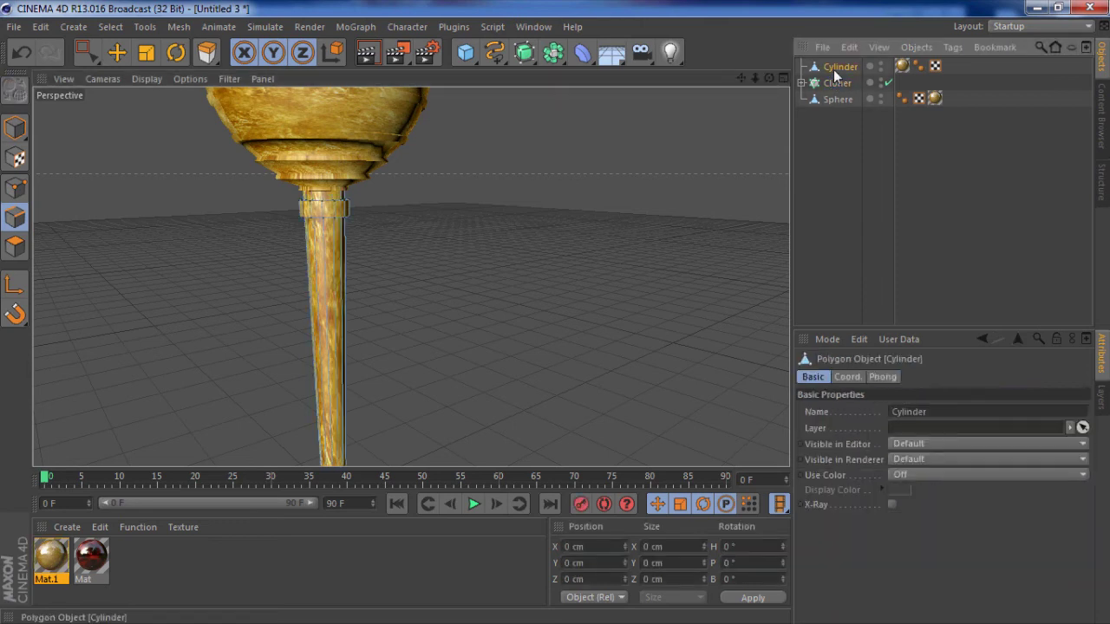
{"action": "right_click", "coordinate": [508, 170]}
{"action": "left_click", "coordinate": [562, 349]}
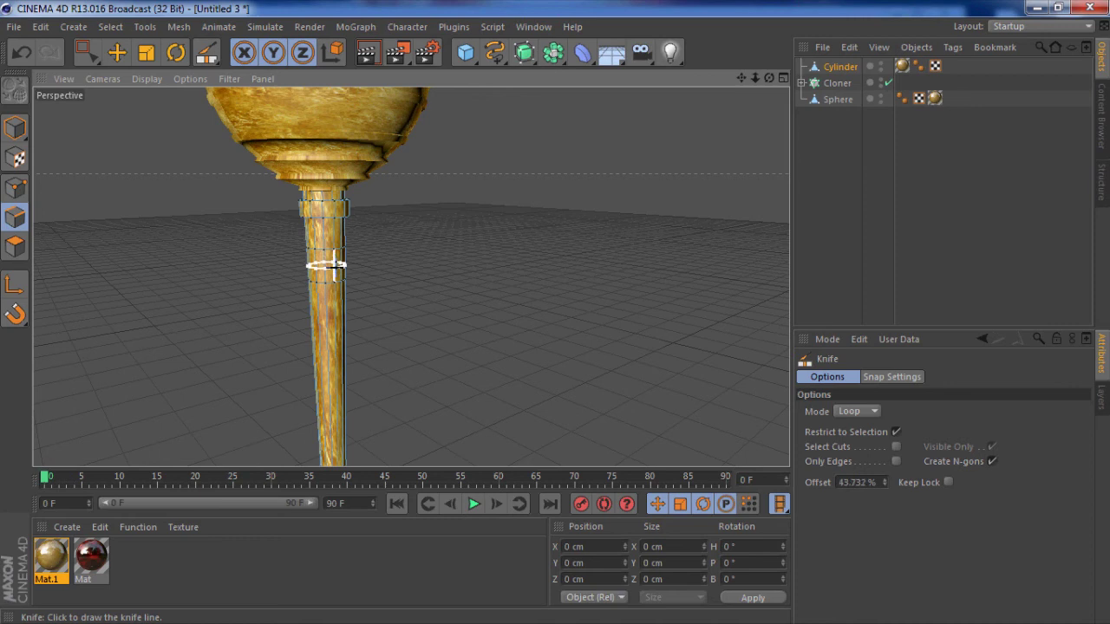
{"action": "left_click", "coordinate": [339, 266]}
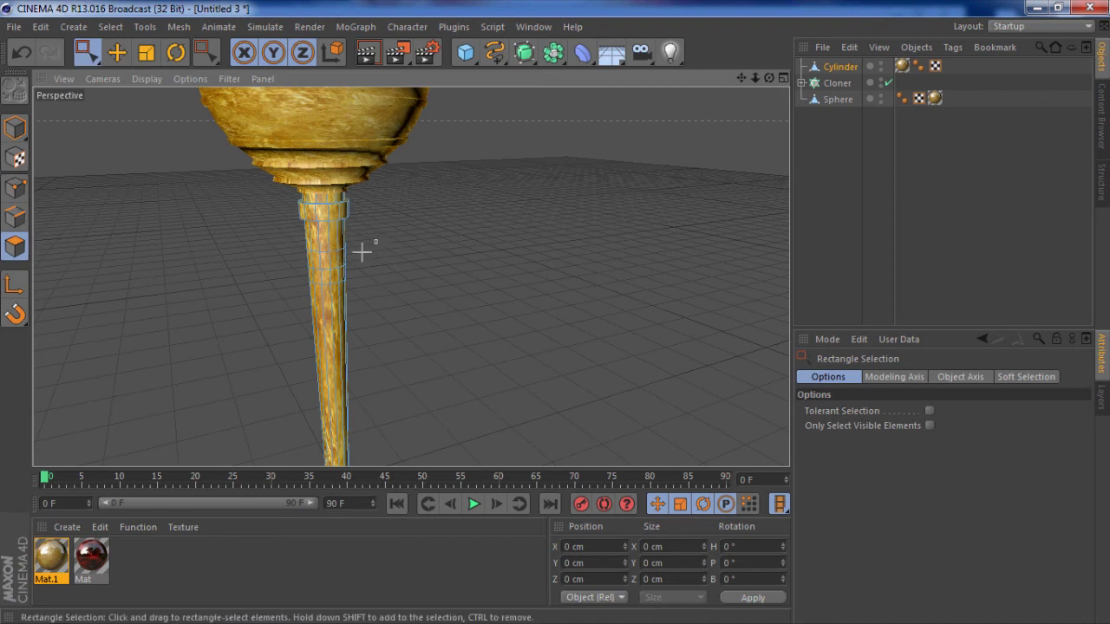
Select the polygon rings between the lower loops and extrude them outward 6.3 cm as a second collar.
{"action": "left_click_drag", "start_coordinate": [363, 251], "coordinate": [252, 295]}
{"action": "left_click_drag", "start_coordinate": [357, 330], "coordinate": [442, 338], "text": "alt"}
{"action": "right_click", "coordinate": [443, 338]}
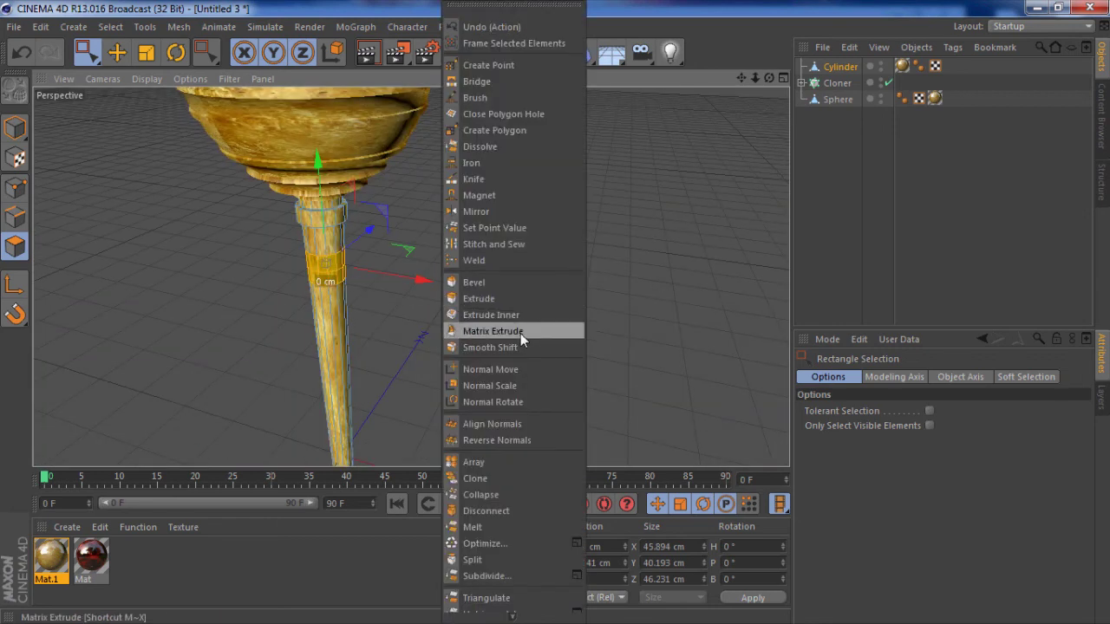
{"action": "left_click", "coordinate": [511, 299]}
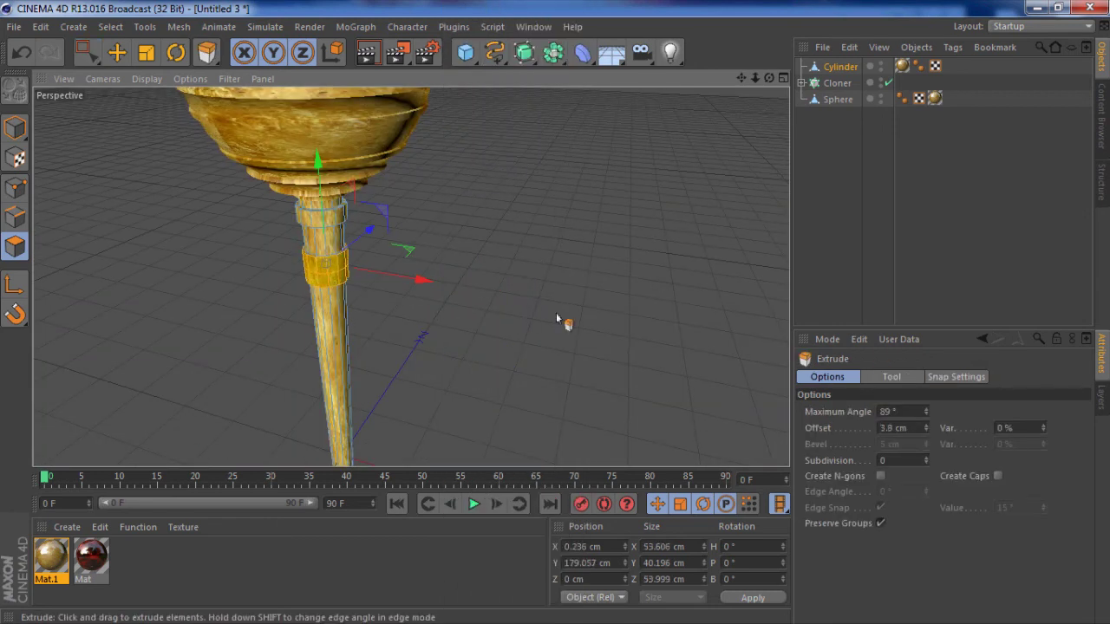
{"action": "left_click_drag", "start_coordinate": [556, 314], "coordinate": [473, 280]}
{"action": "scroll", "coordinate": [415, 327], "scroll_direction": "up", "scroll_amount": 3}
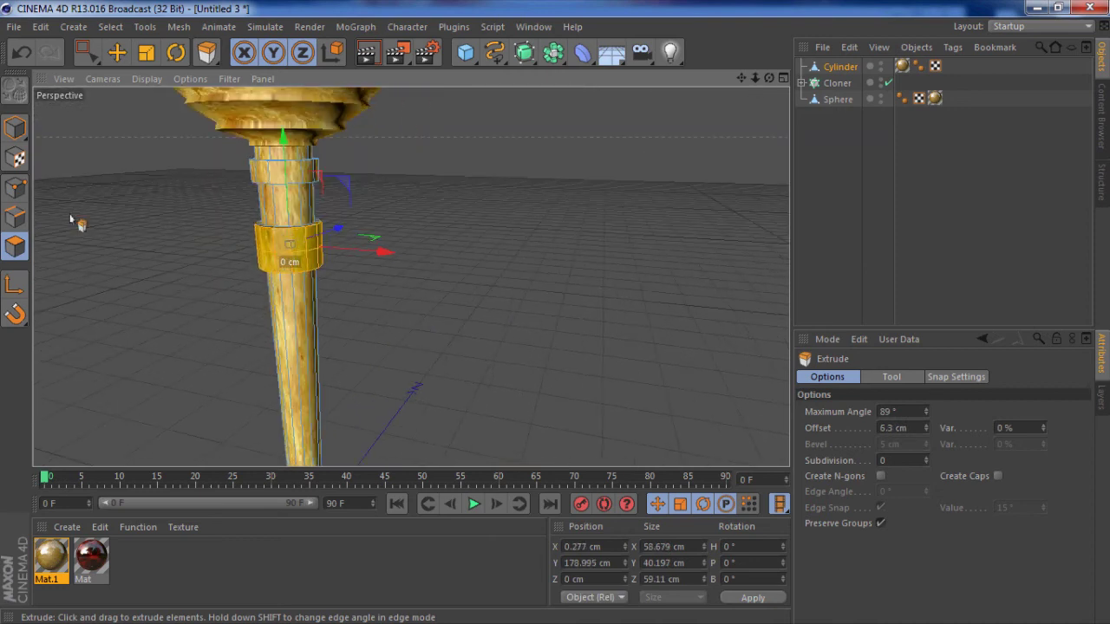
Select the ring of points around the second collar's middle and scale it to shape the collar's profile.
{"action": "left_click", "coordinate": [16, 192]}
{"action": "left_click_drag", "start_coordinate": [354, 298], "coordinate": [357, 217], "text": "alt"}
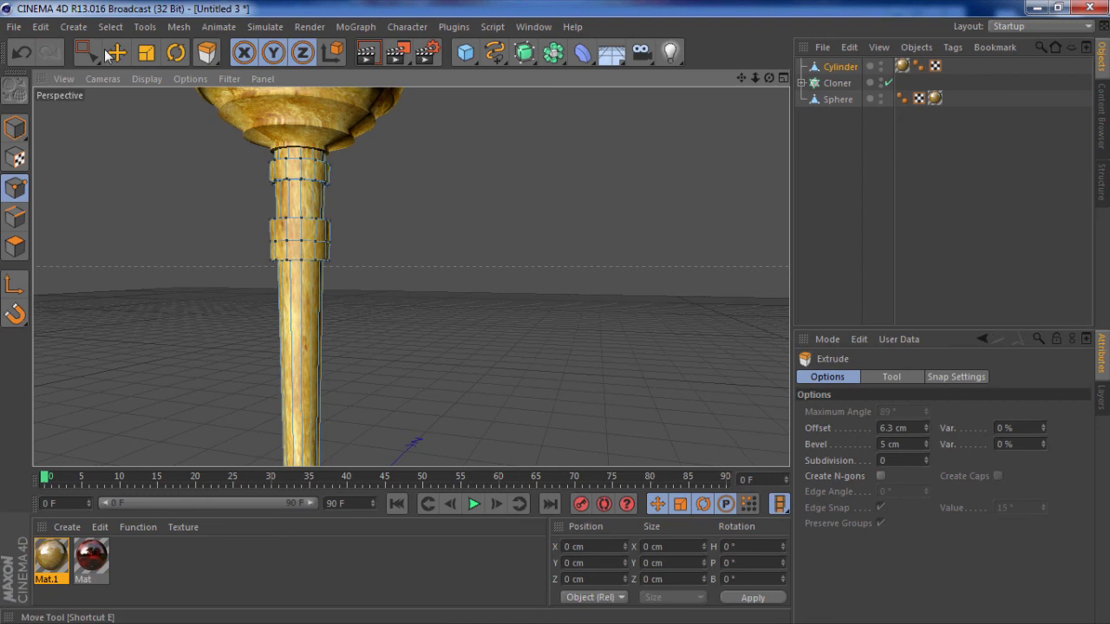
{"action": "key", "text": "0"}
{"action": "left_click_drag", "start_coordinate": [272, 238], "coordinate": [223, 254]}
{"action": "left_click_drag", "start_coordinate": [223, 302], "coordinate": [112, 327], "text": "alt"}
{"action": "key", "text": "t"}
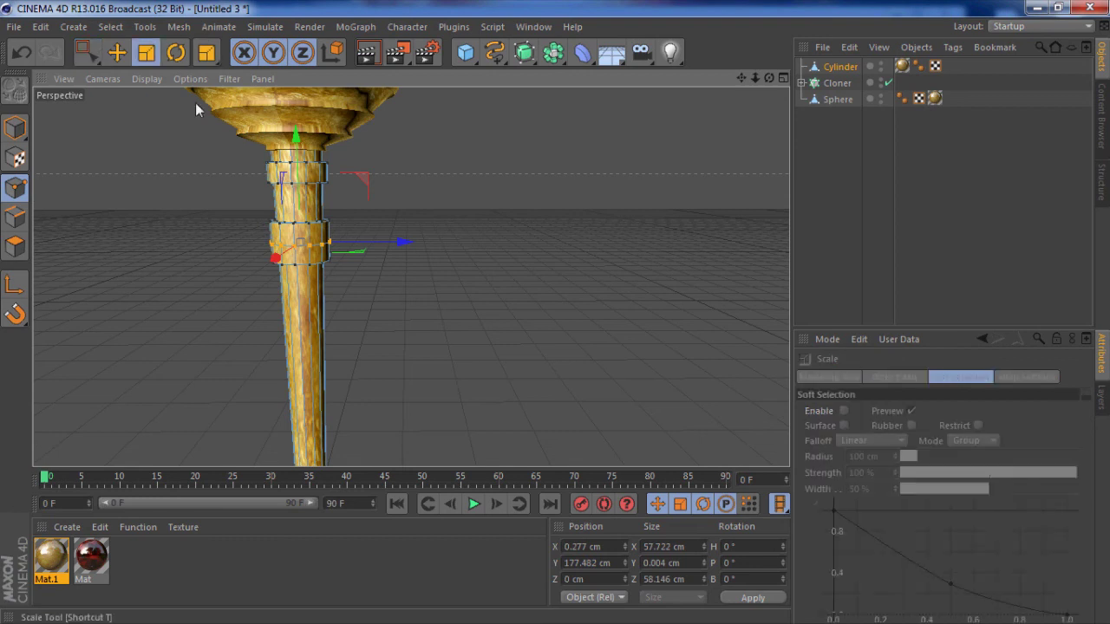
{"action": "left_click", "coordinate": [567, 299]}
{"action": "left_click_drag", "start_coordinate": [511, 283], "coordinate": [455, 277], "text": "alt"}
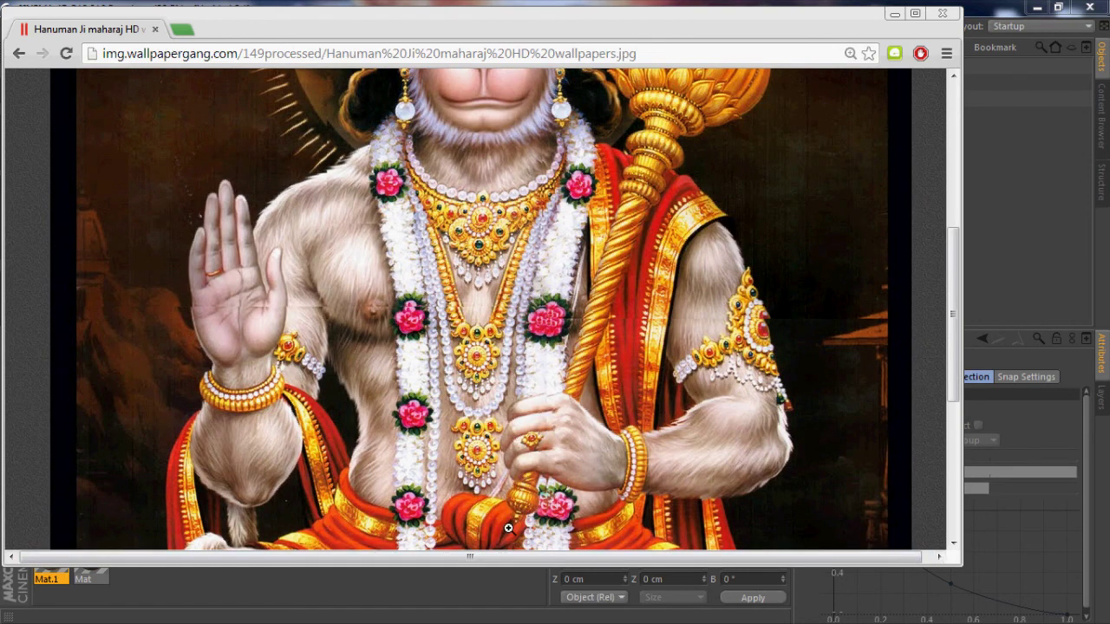
Return to Cinema 4D, add a sphere primitive and move it down to the lower end of the shaft.
{"action": "left_click", "coordinate": [996, 289]}
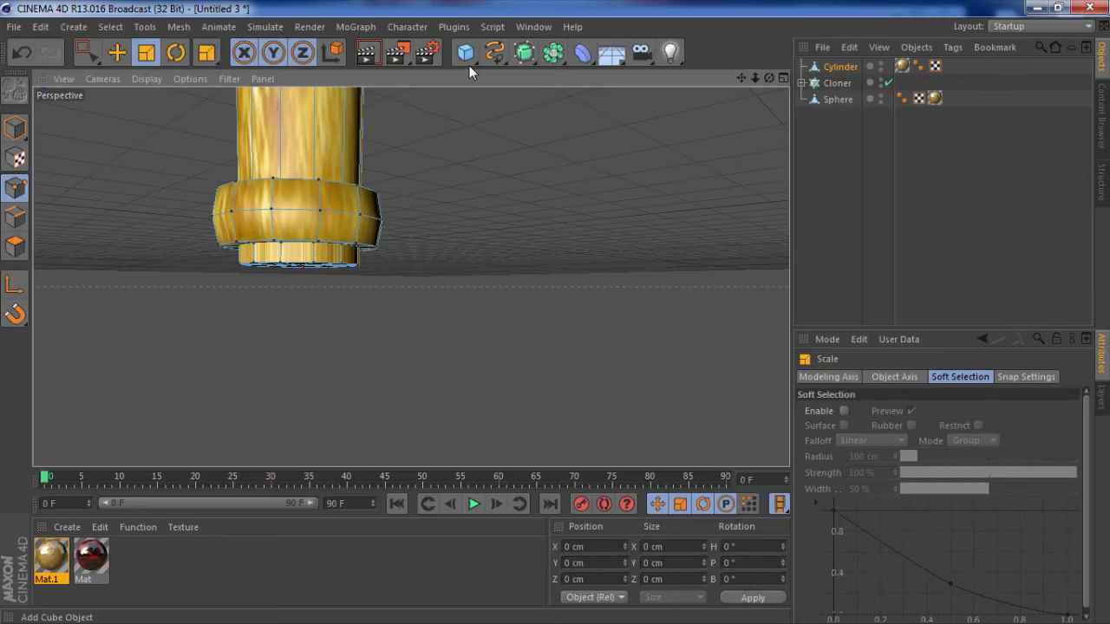
{"action": "left_click", "coordinate": [465, 52]}
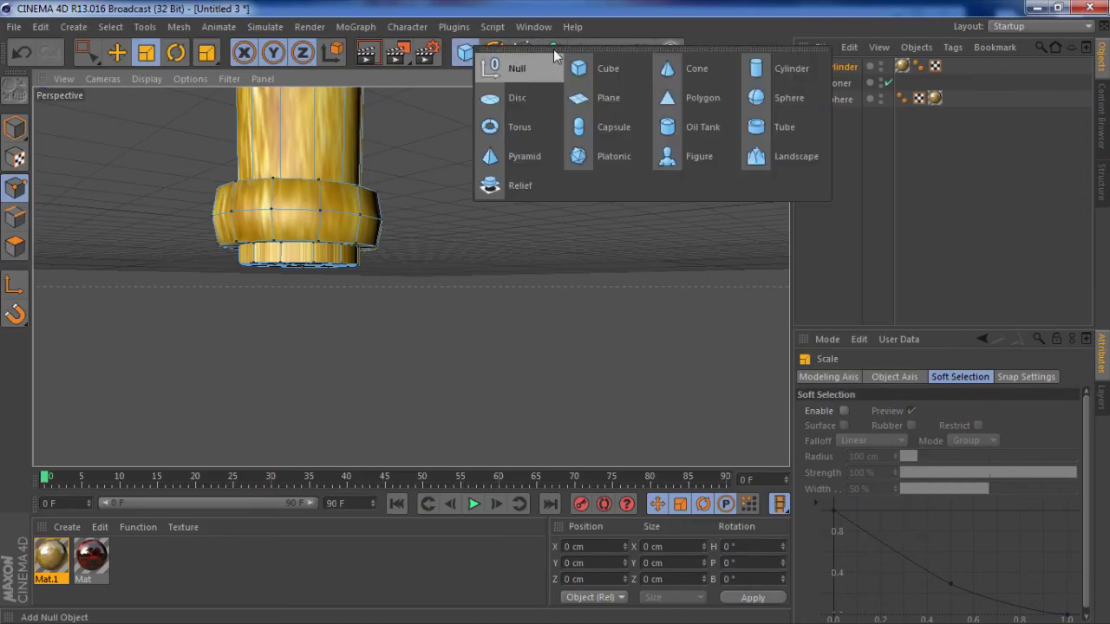
{"action": "left_click", "coordinate": [770, 88]}
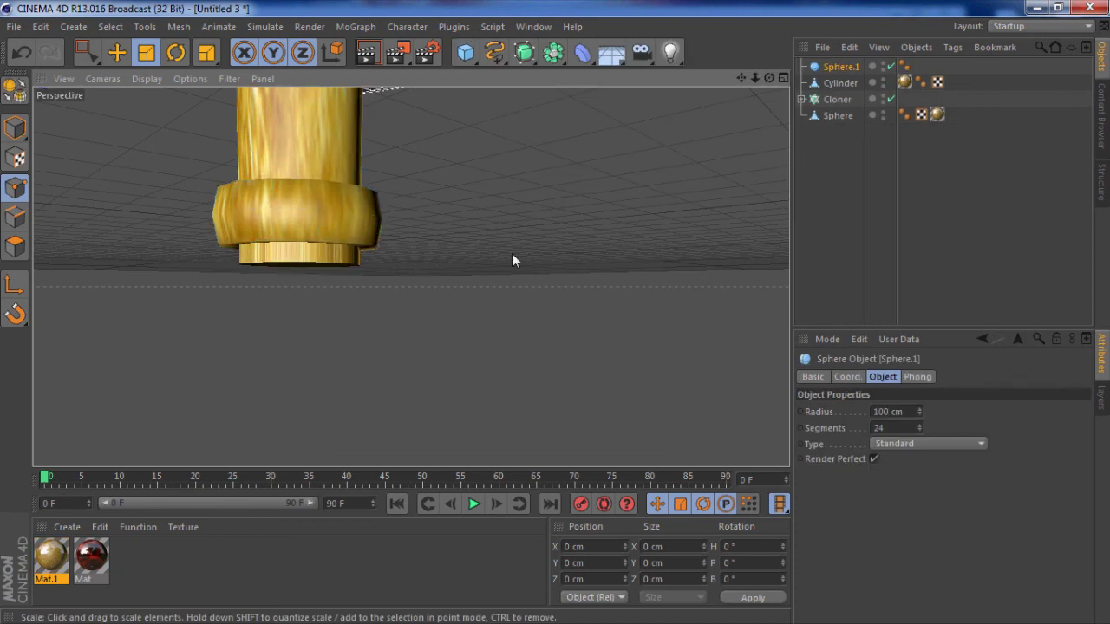
{"action": "scroll", "coordinate": [512, 260], "scroll_direction": "down", "scroll_amount": 10}
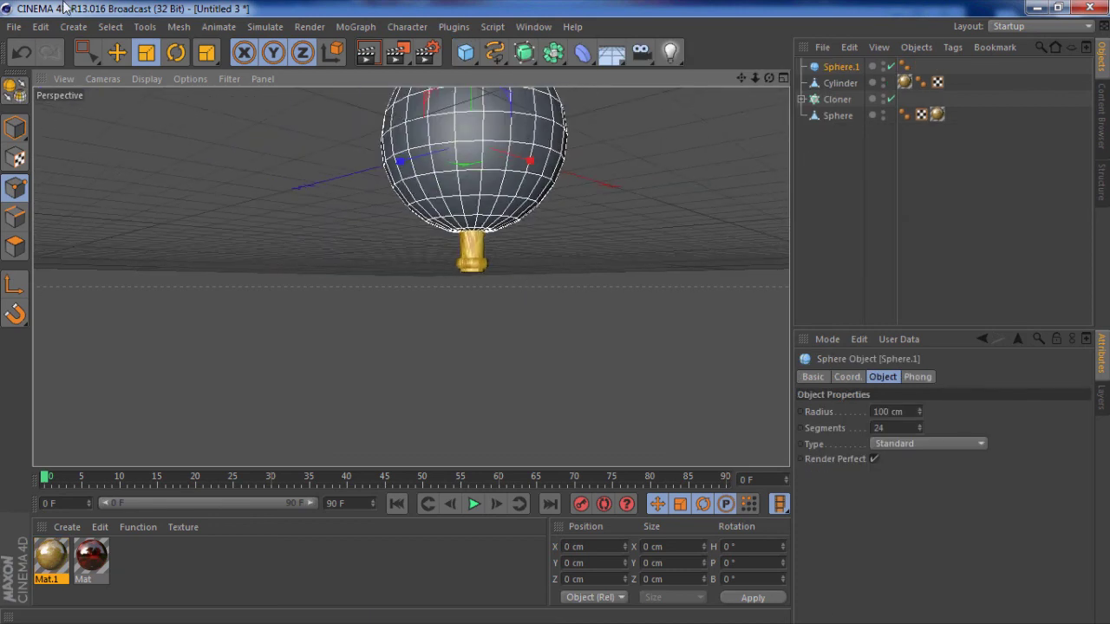
{"action": "left_click", "coordinate": [117, 53]}
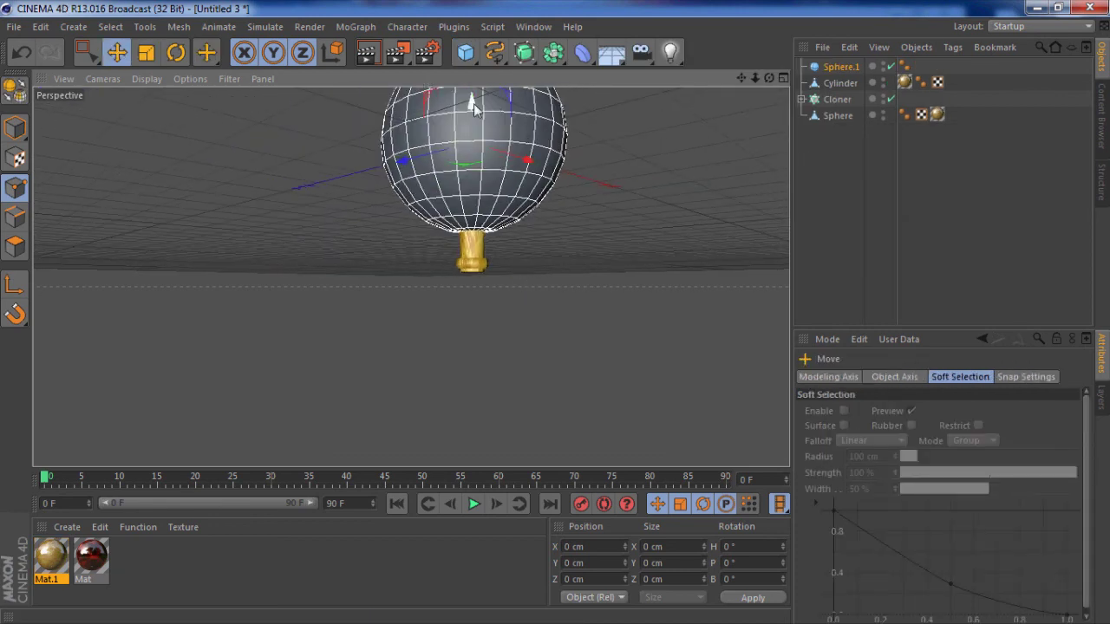
{"action": "left_click_drag", "start_coordinate": [473, 103], "coordinate": [458, 199]}
Shrink the new sphere to a small knob seated just below the lowest collar and apply the gold Mat.1 material to it.
{"action": "key", "text": "t"}
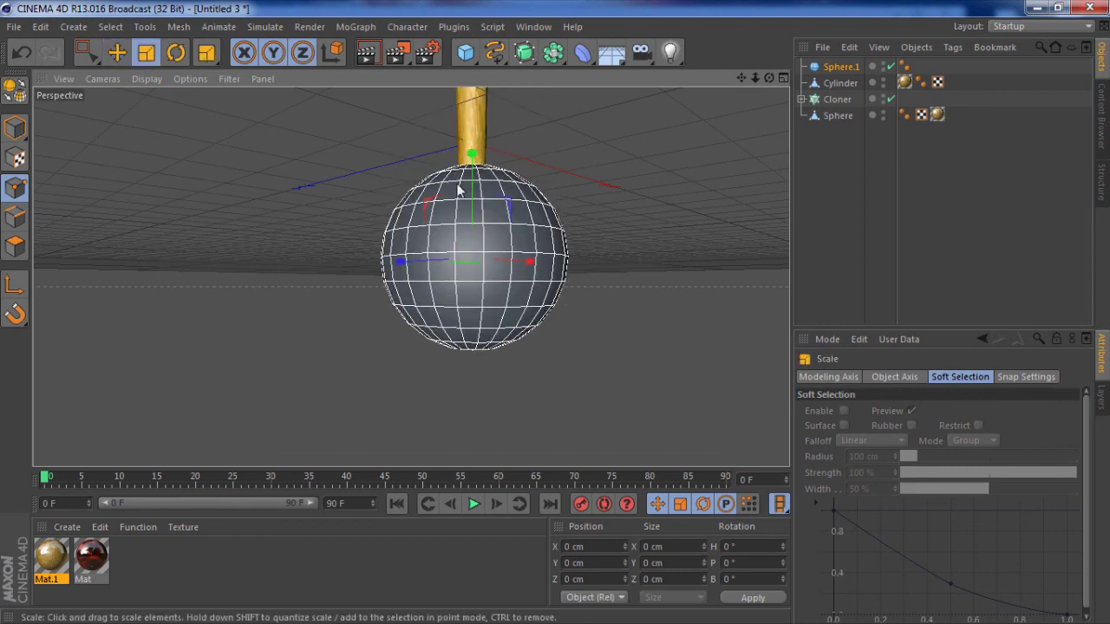
{"action": "left_click_drag", "start_coordinate": [576, 231], "coordinate": [78, 349]}
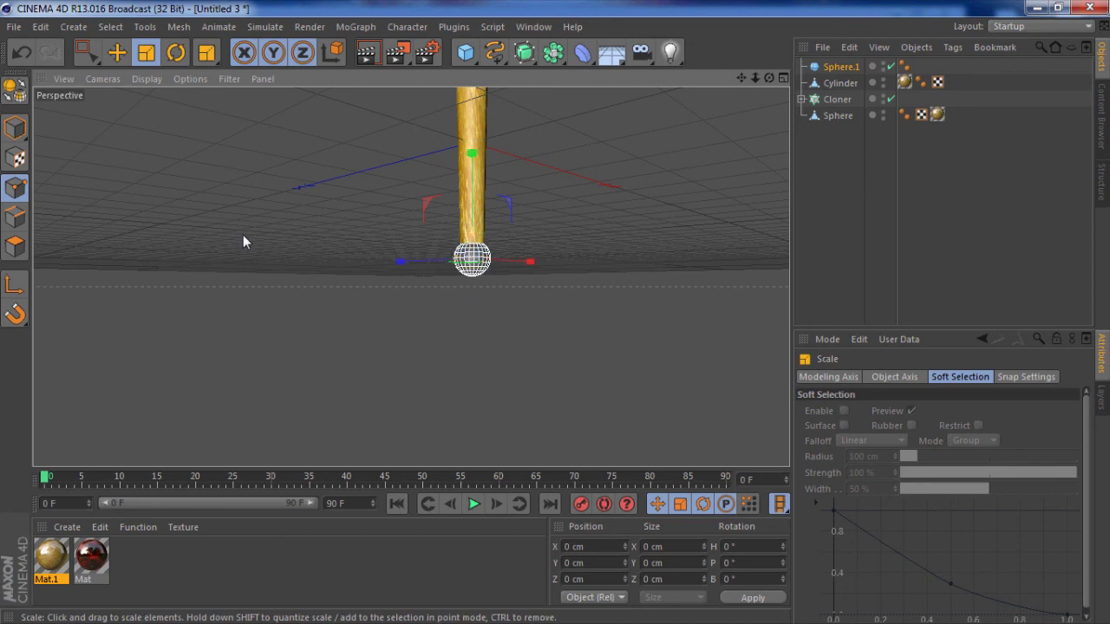
{"action": "left_click", "coordinate": [117, 52]}
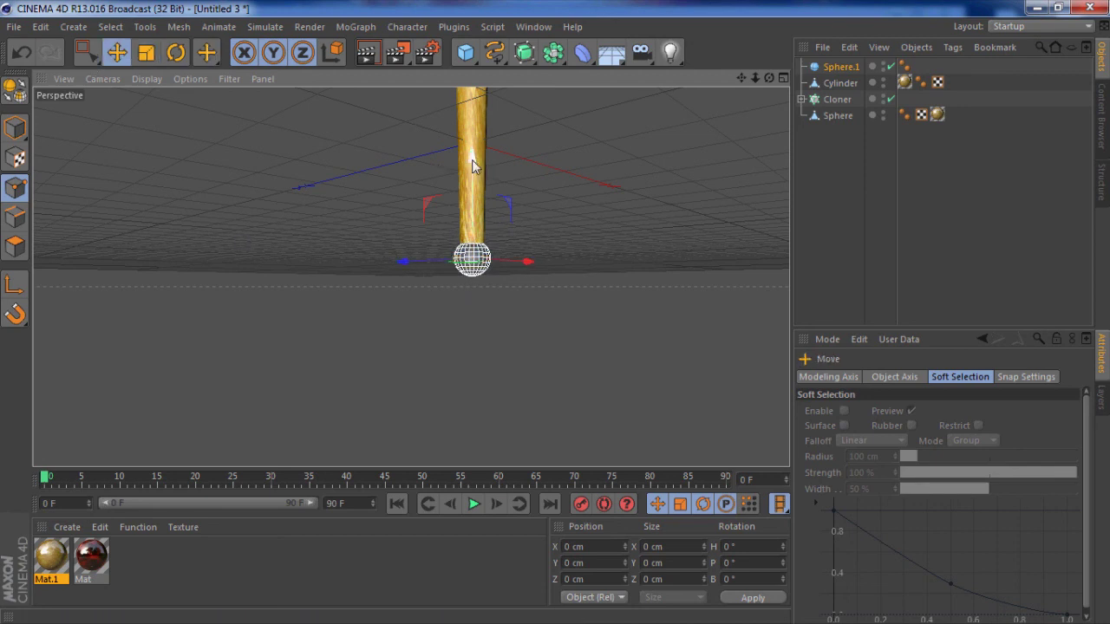
{"action": "left_click_drag", "start_coordinate": [472, 167], "coordinate": [462, 194]}
{"action": "left_click_drag", "start_coordinate": [50, 560], "coordinate": [472, 289]}
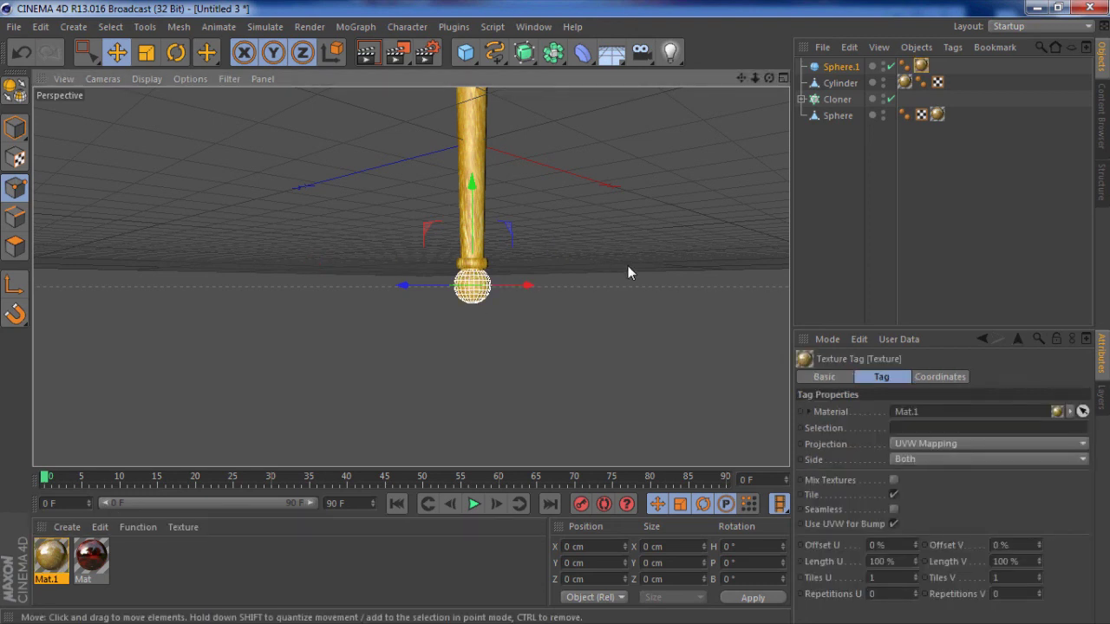
{"action": "left_click", "coordinate": [884, 154]}
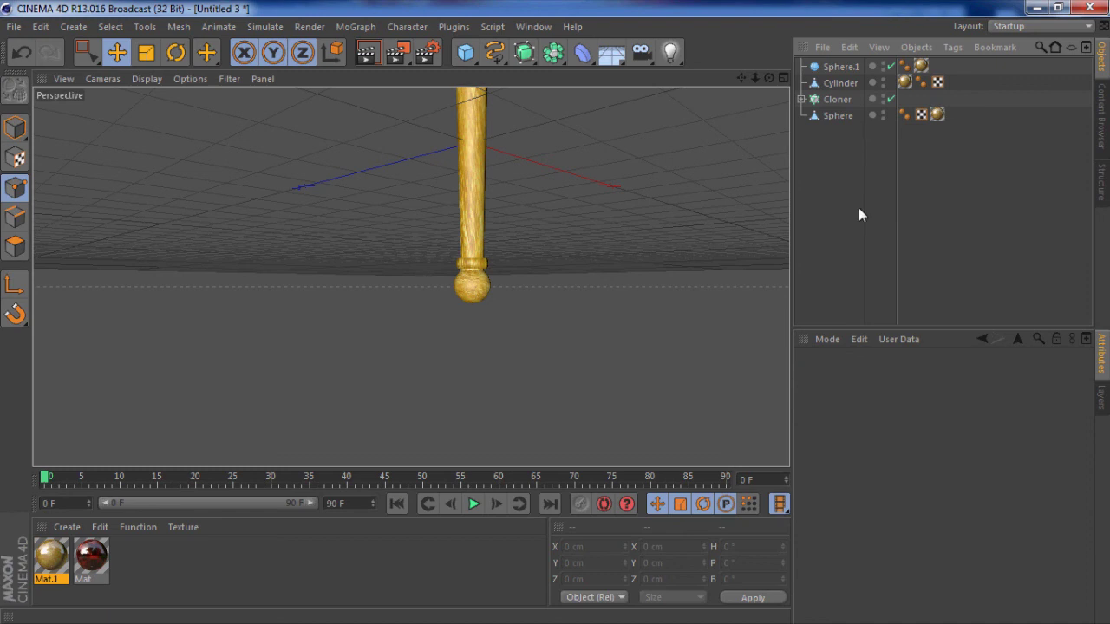
Change the projection of the Mat.1 texture on the gada's head, trying Cylindrical and settling on Spherical.
{"action": "scroll", "coordinate": [707, 227], "scroll_direction": "down", "scroll_amount": 3}
{"action": "left_click_drag", "start_coordinate": [700, 219], "coordinate": [465, 341], "text": "alt"}
{"action": "scroll", "coordinate": [466, 330], "scroll_direction": "down", "scroll_amount": 5}
{"action": "scroll", "coordinate": [472, 318], "scroll_direction": "up", "scroll_amount": 2}
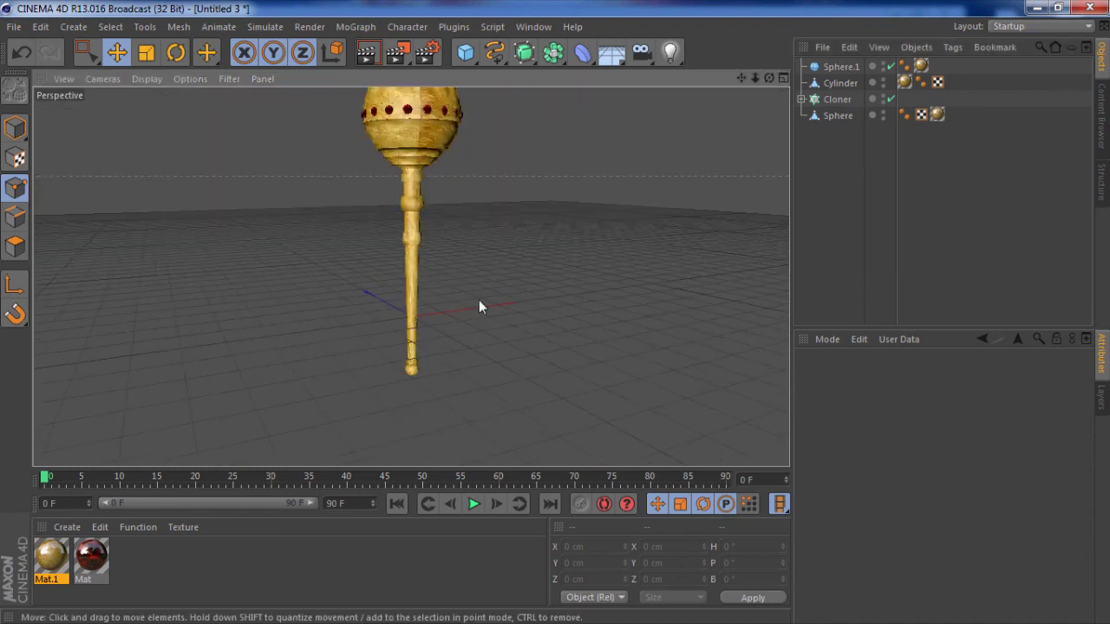
{"action": "middle_click_drag", "start_coordinate": [478, 301], "coordinate": [438, 353], "text": "alt"}
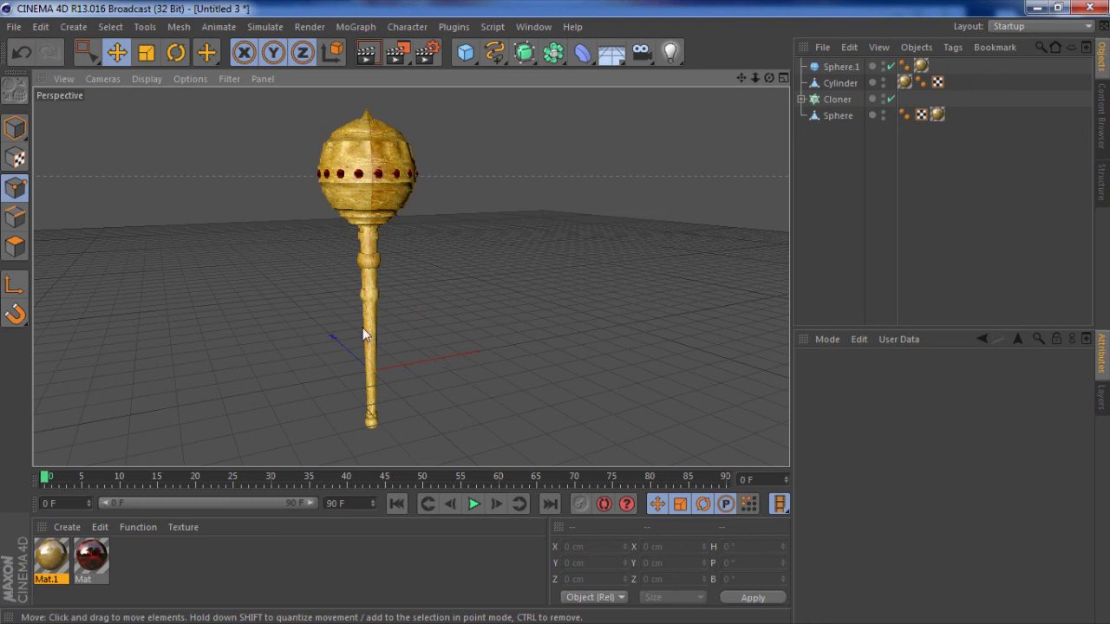
{"action": "left_click_drag", "start_coordinate": [351, 175], "coordinate": [387, 185], "text": "alt"}
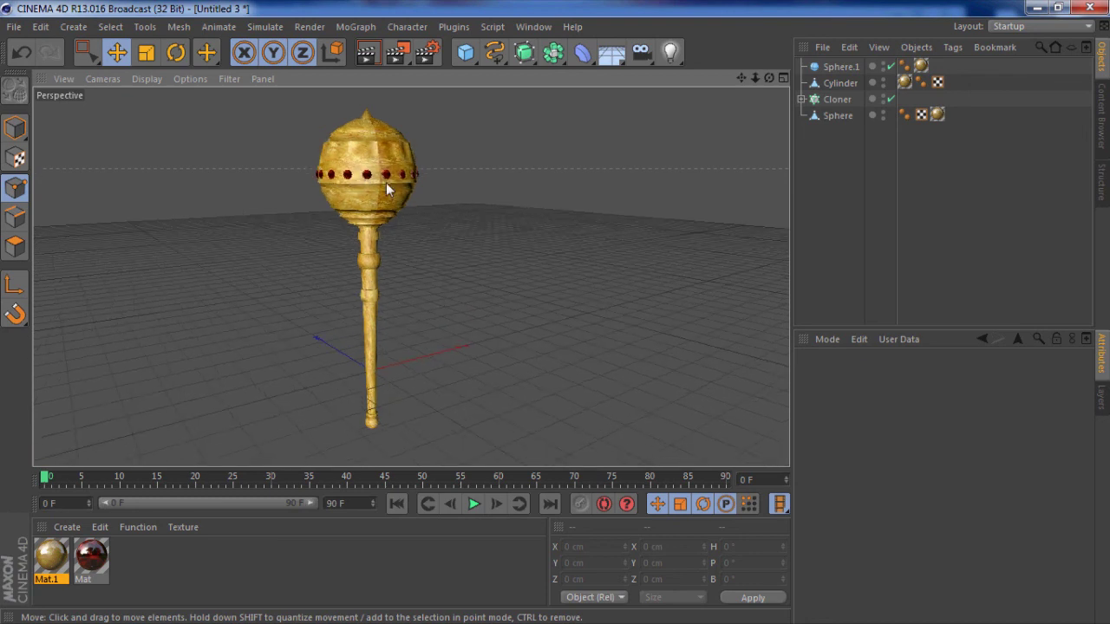
{"action": "left_click", "coordinate": [346, 141]}
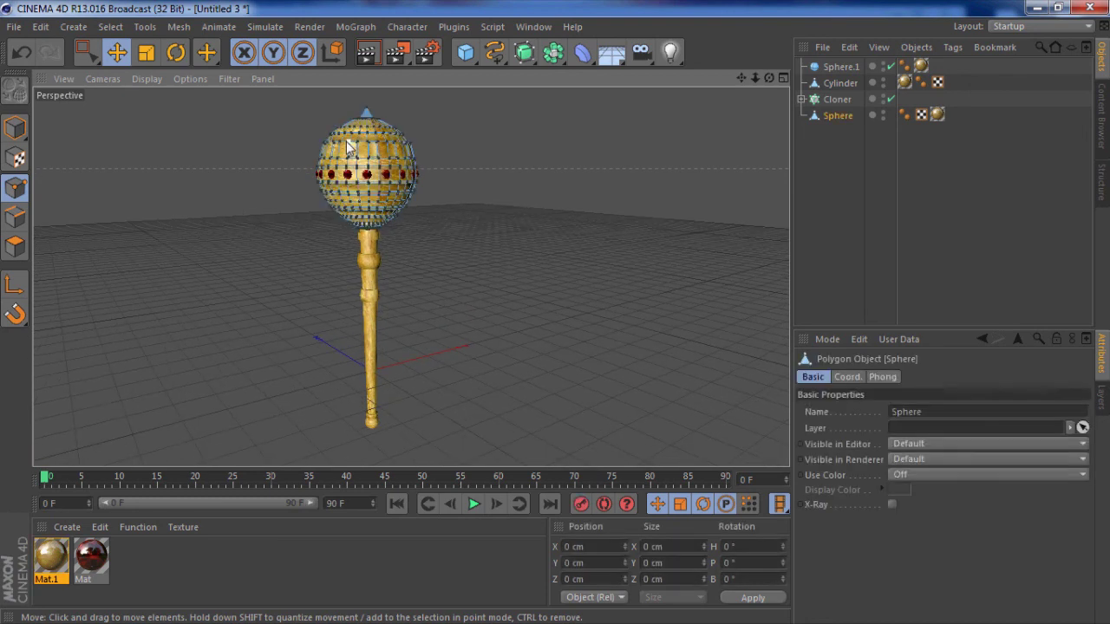
{"action": "left_click", "coordinate": [939, 116]}
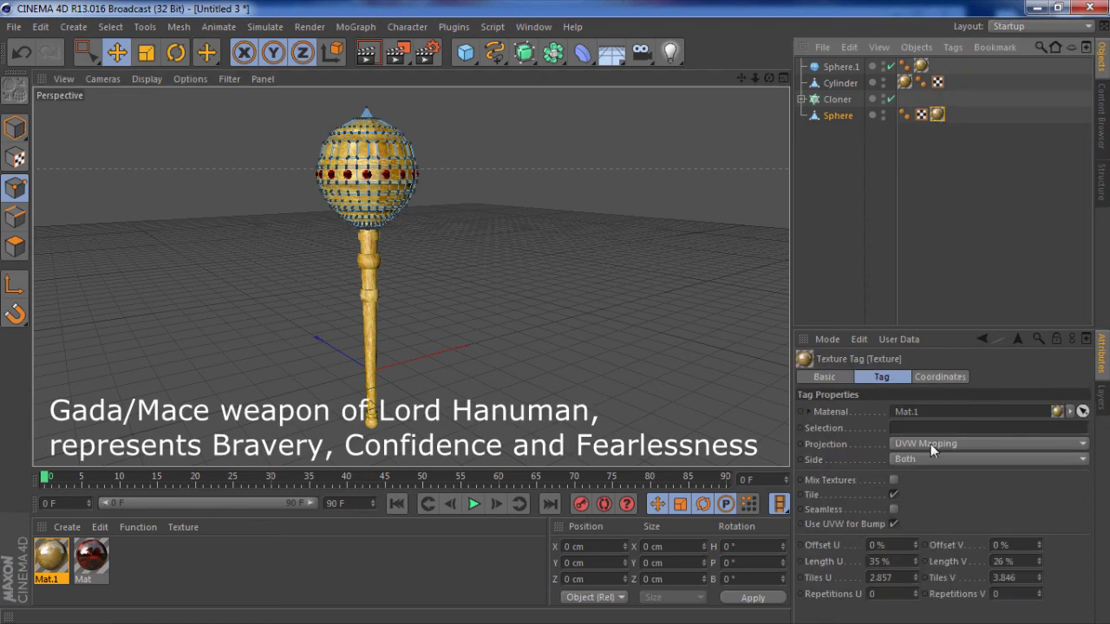
{"action": "left_click", "coordinate": [929, 444]}
{"action": "left_click", "coordinate": [921, 467]}
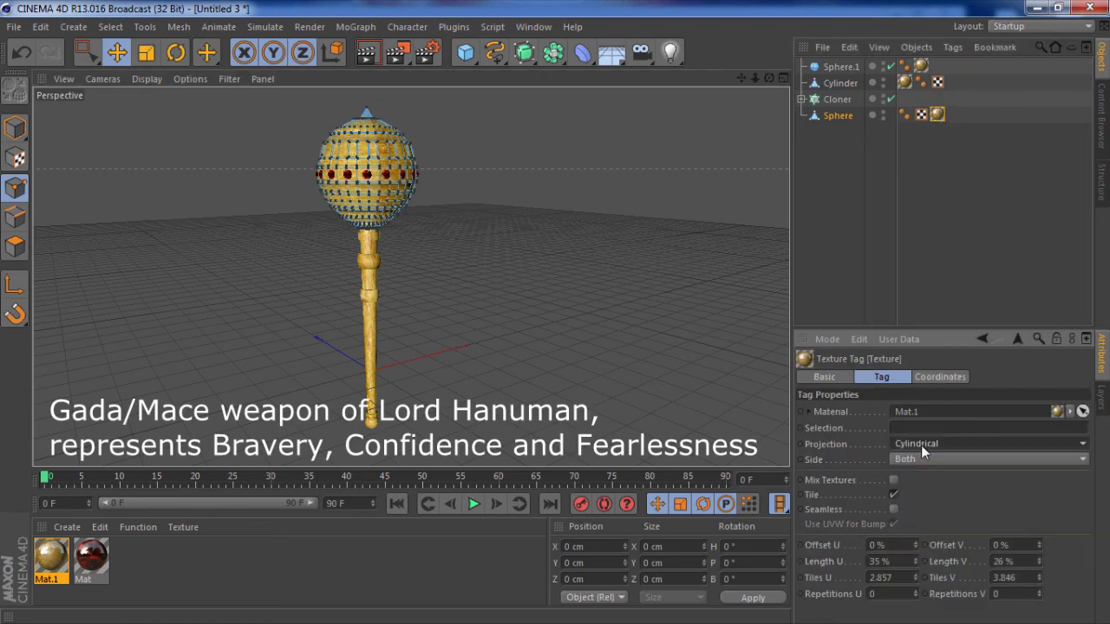
{"action": "left_click", "coordinate": [921, 445]}
{"action": "left_click", "coordinate": [913, 463]}
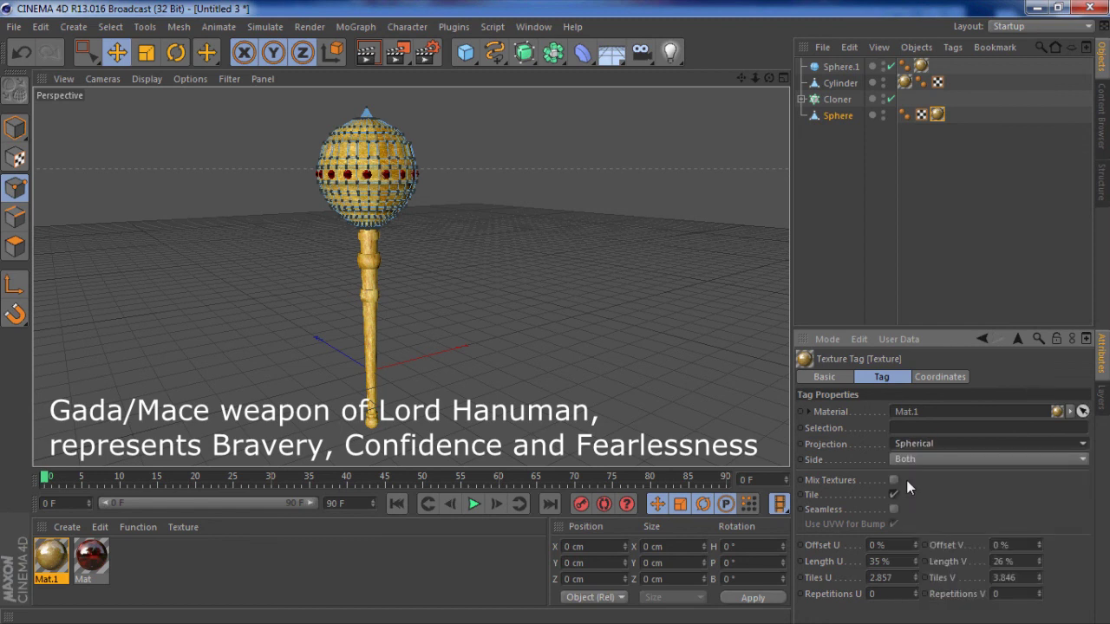